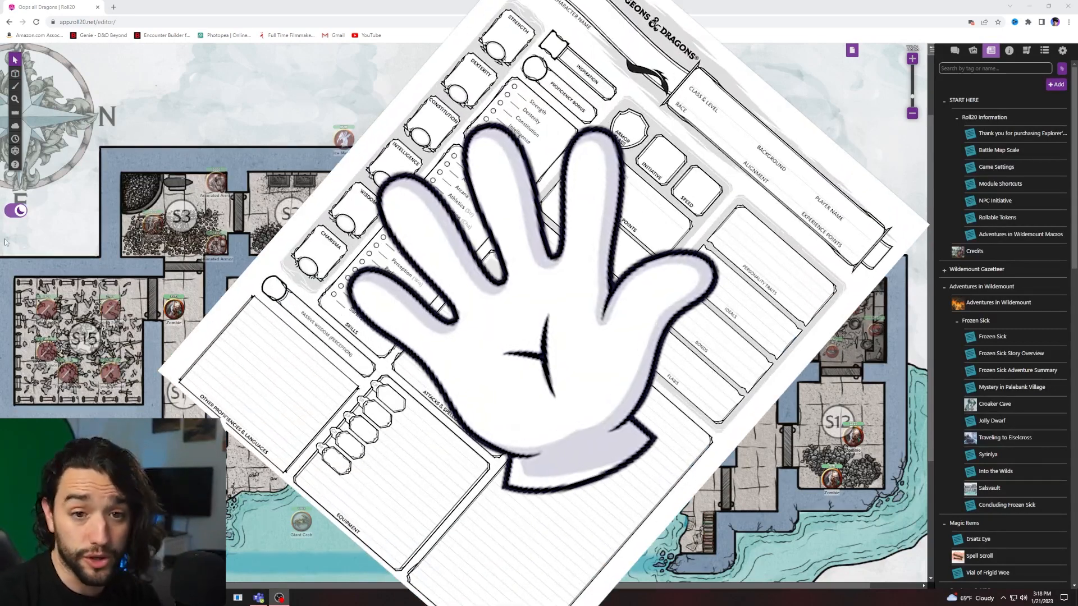
# Add a new character to the game's journal.
pyautogui.click(954, 50)
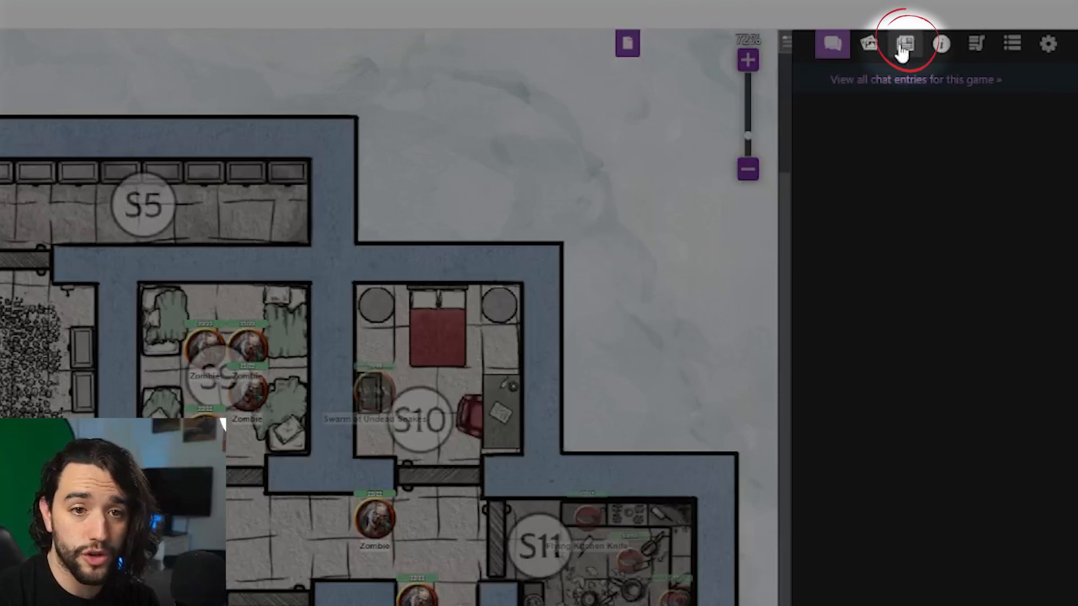
pyautogui.click(904, 46)
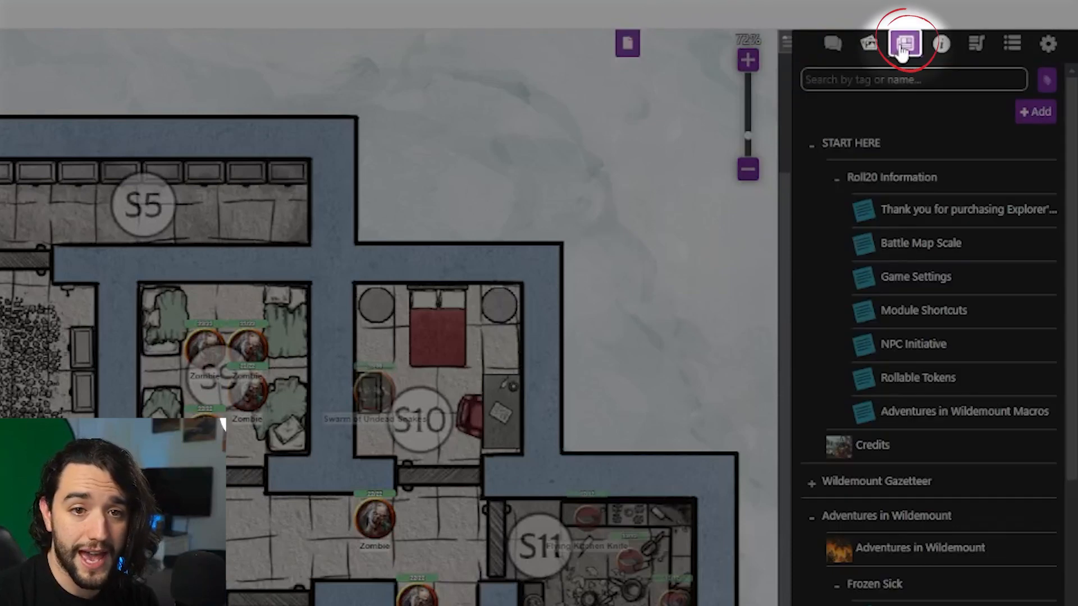
pyautogui.click(1026, 120)
pyautogui.click(1006, 142)
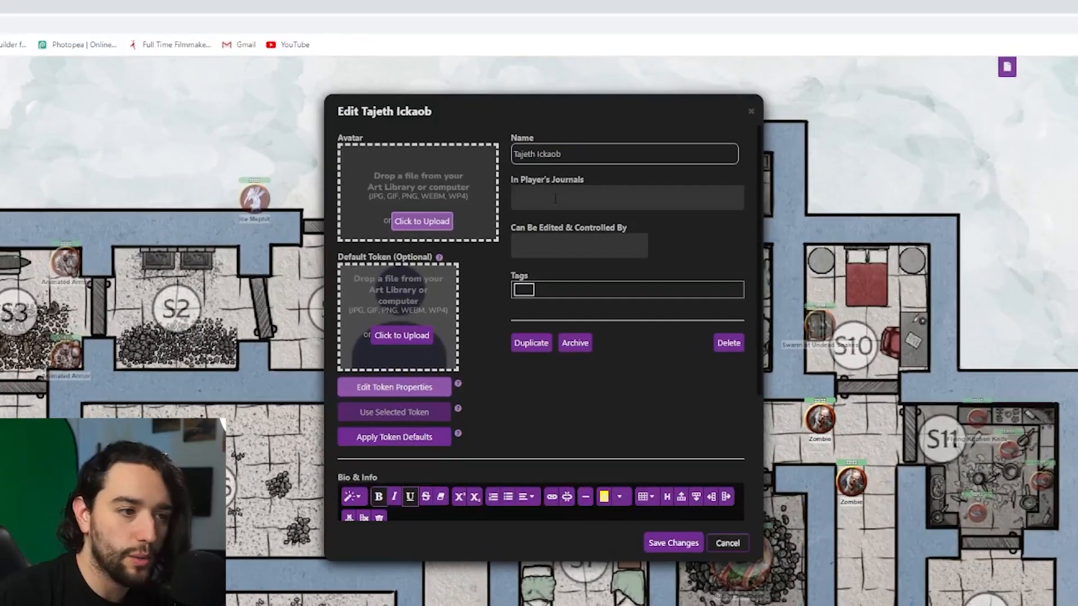
# Make the character appear in All Players' journals and let the single listed player edit and control it.
pyautogui.click(554, 218)
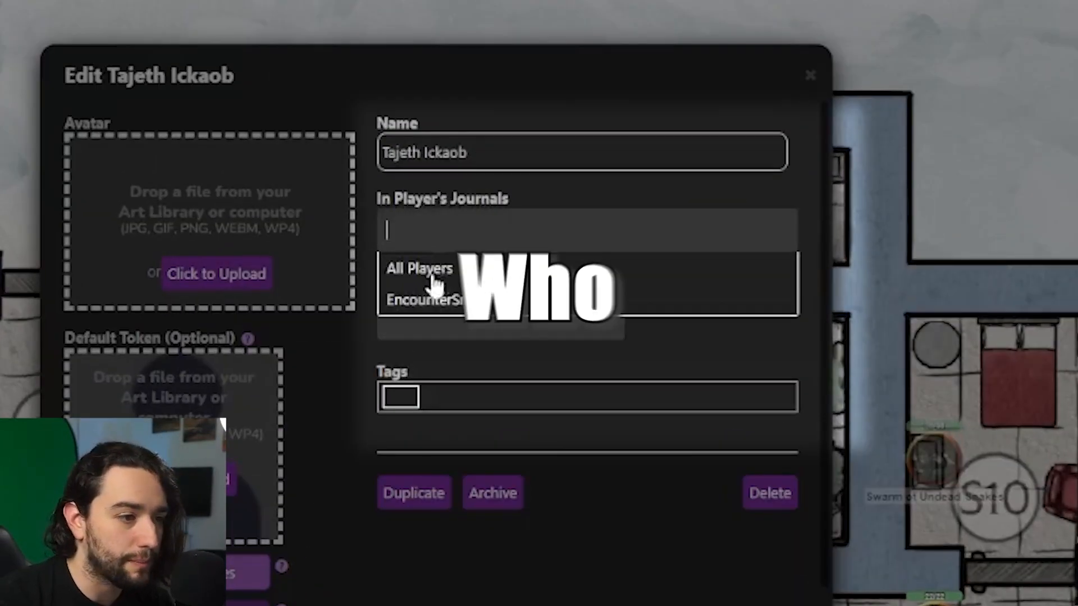
pyautogui.click(447, 272)
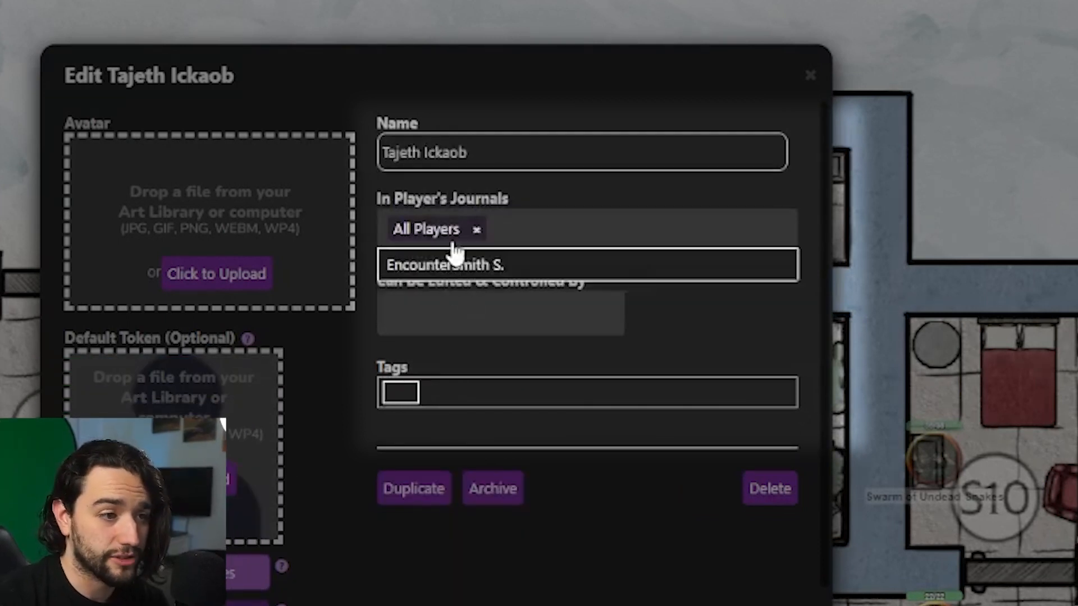
pyautogui.click(541, 313)
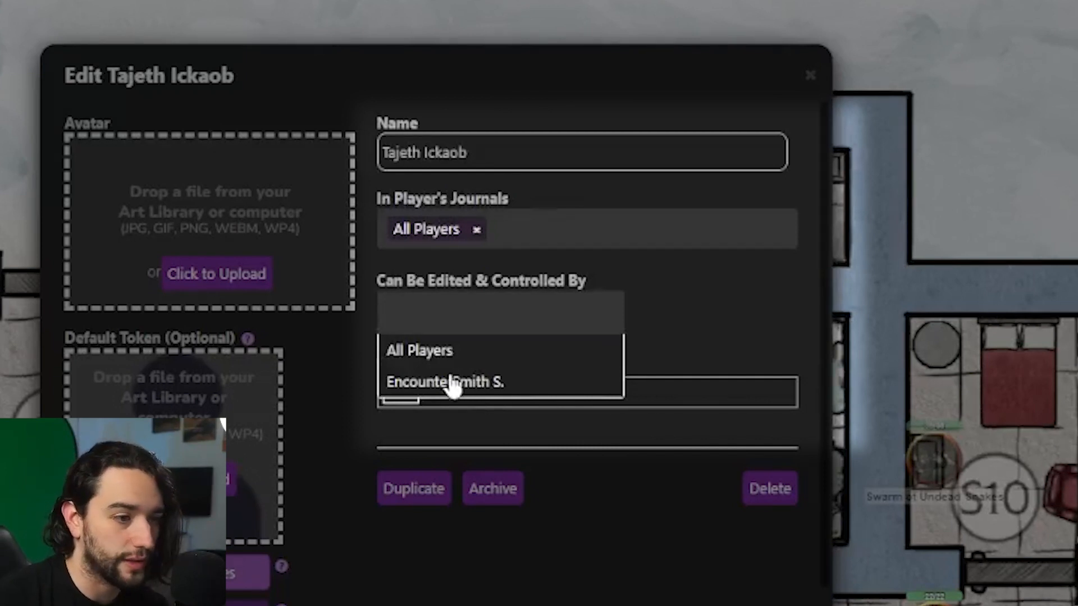
pyautogui.click(480, 387)
pyautogui.click(673, 309)
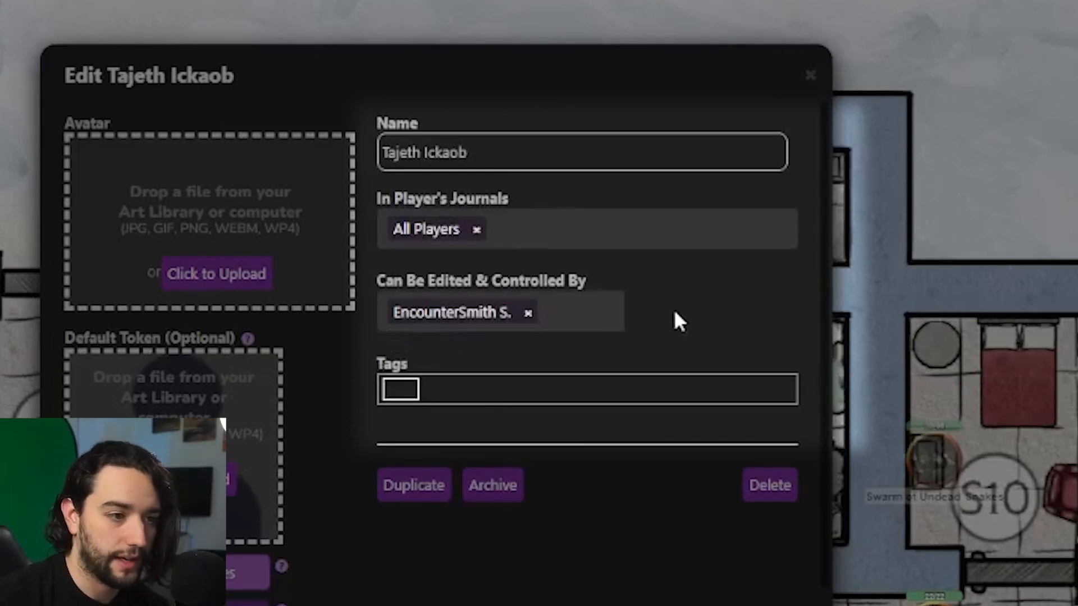
# Rename the character Booper Trooper and save the changes.
pyautogui.moveTo(534, 153); pyautogui.dragTo(255, 145)
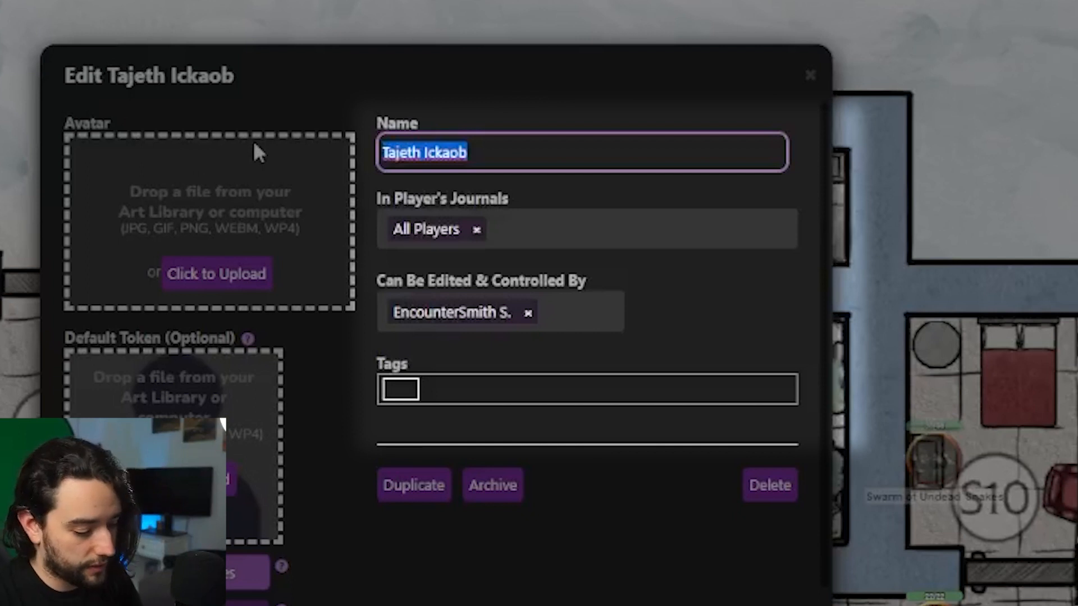
pyautogui.write('Booper ')
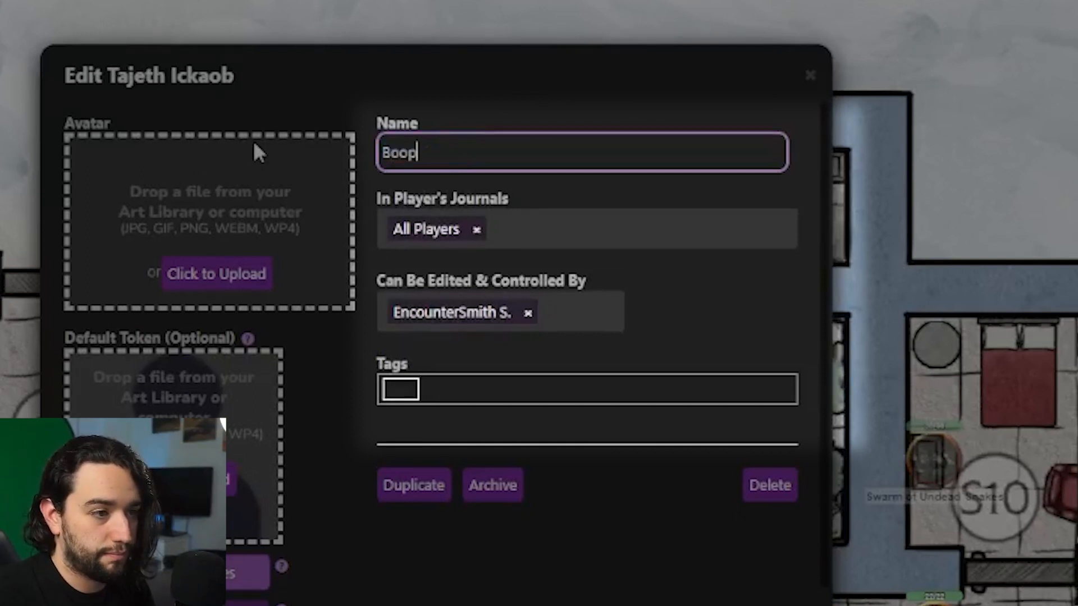
pyautogui.write('Troope')
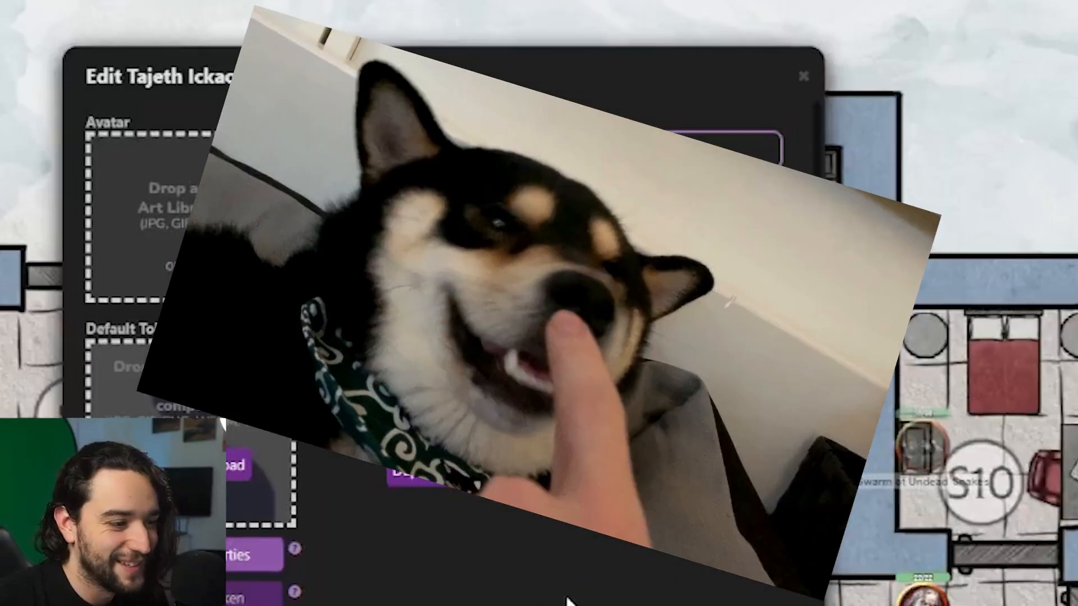
pyautogui.write('r')
pyautogui.click(659, 504)
# Choose to edit Booper Trooper's sheet directly and set the class to Cleric.
pyautogui.moveTo(502, 42); pyautogui.dragTo(401, 47)
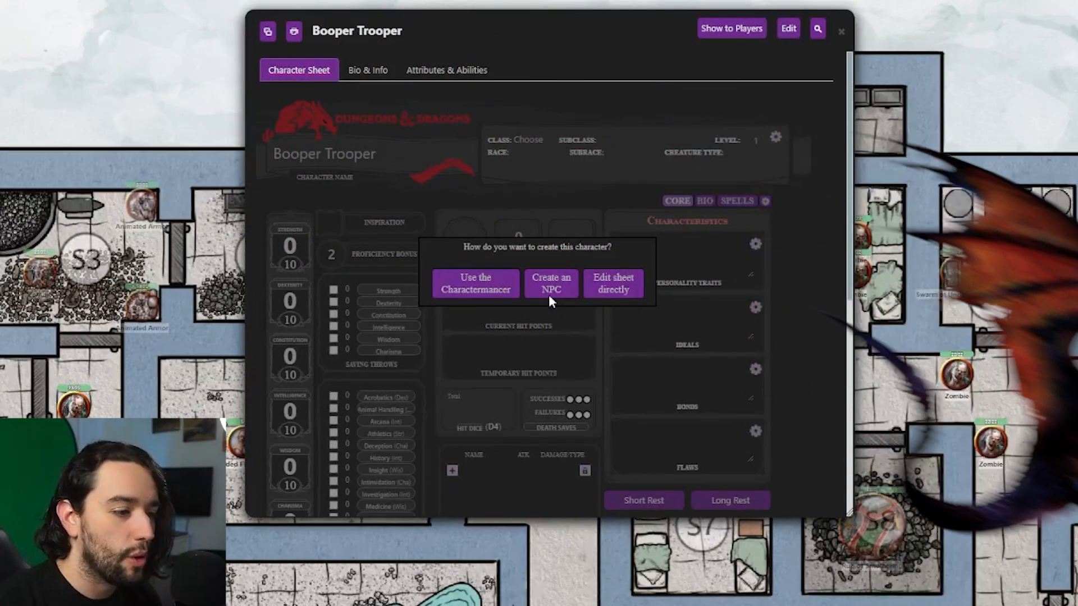
pyautogui.click(614, 284)
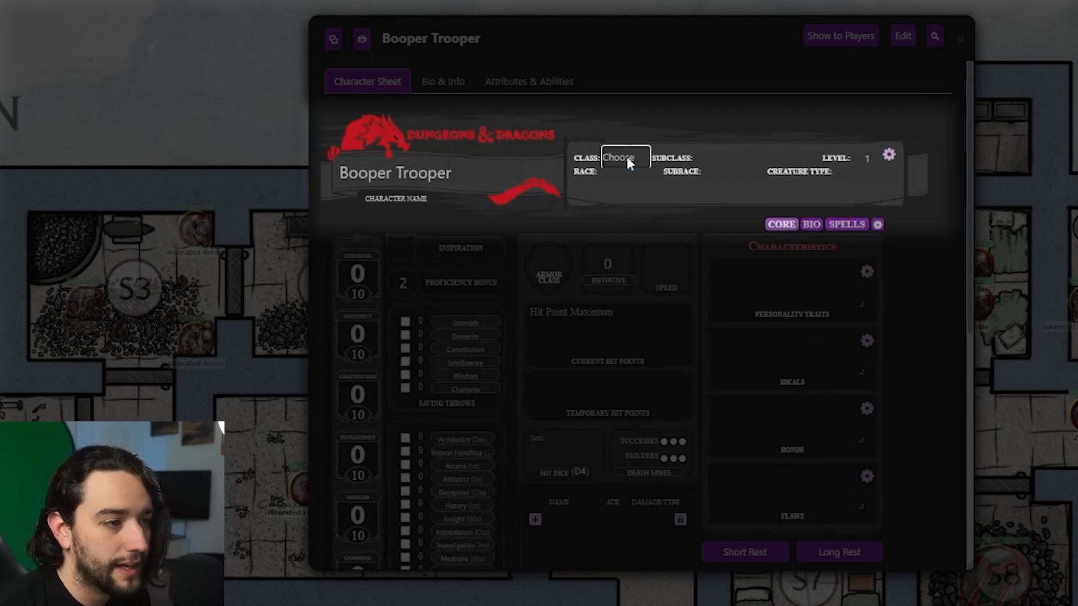
pyautogui.click(613, 157)
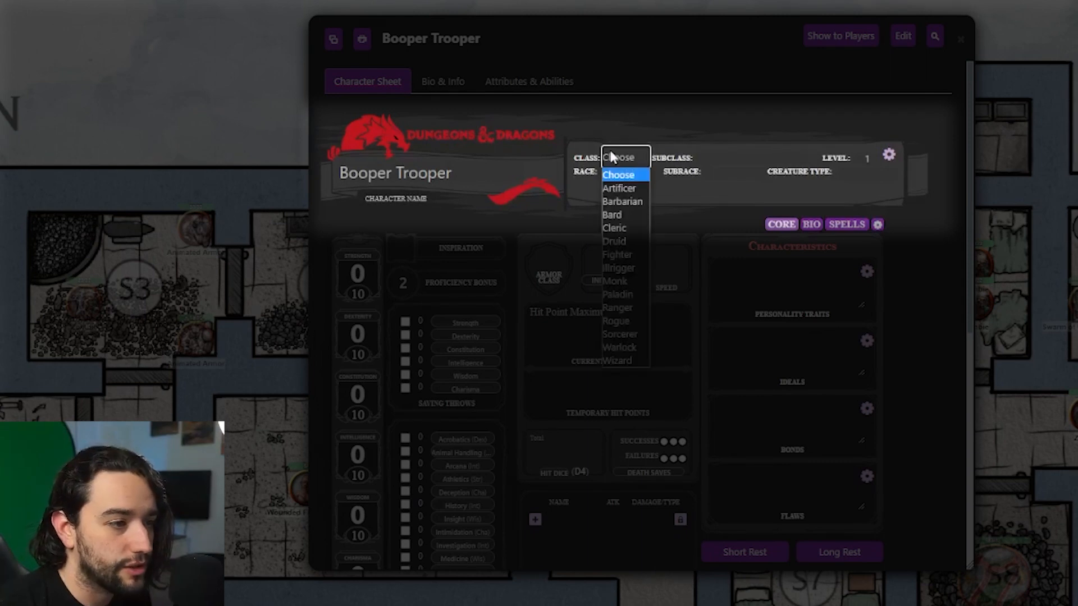
pyautogui.click(637, 230)
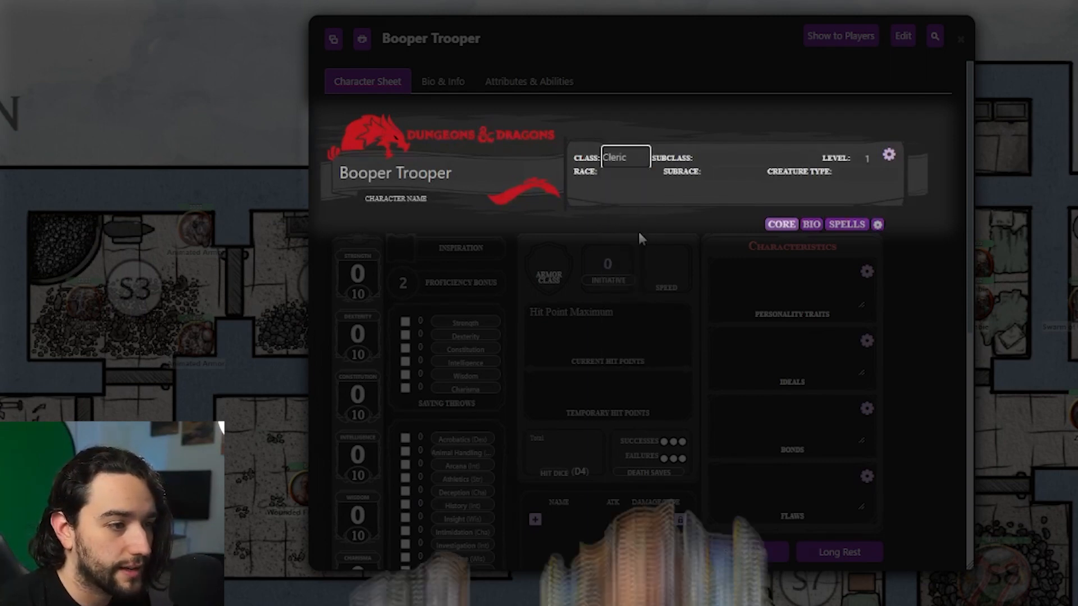
# Go through the subclass, race, subrace, level and creature type fields in the sheet header.
pyautogui.click(720, 160)
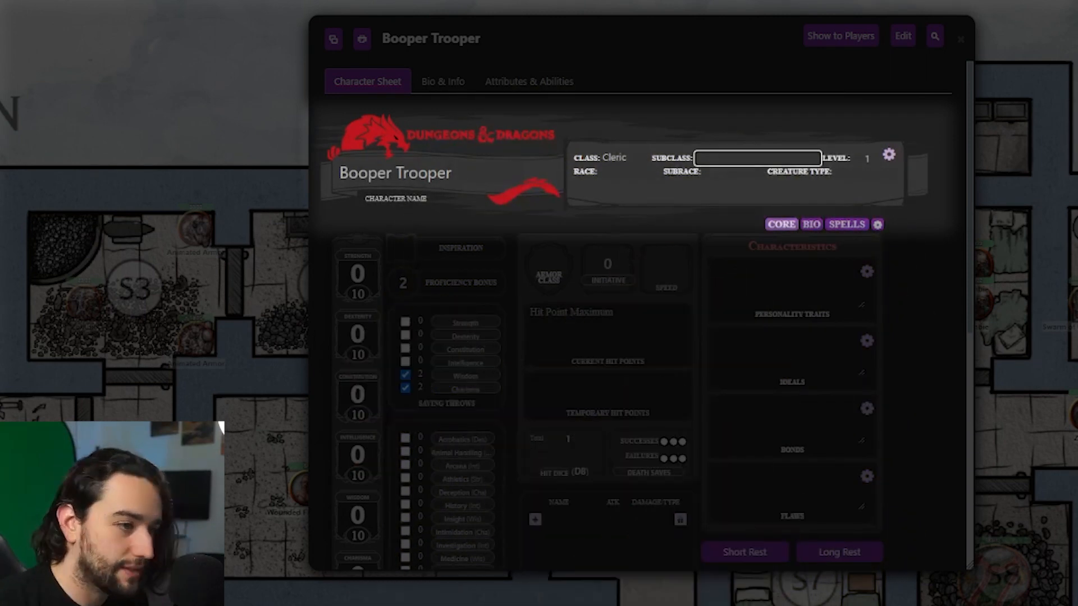
pyautogui.click(633, 170)
pyautogui.click(727, 175)
pyautogui.click(868, 159)
pyautogui.click(868, 175)
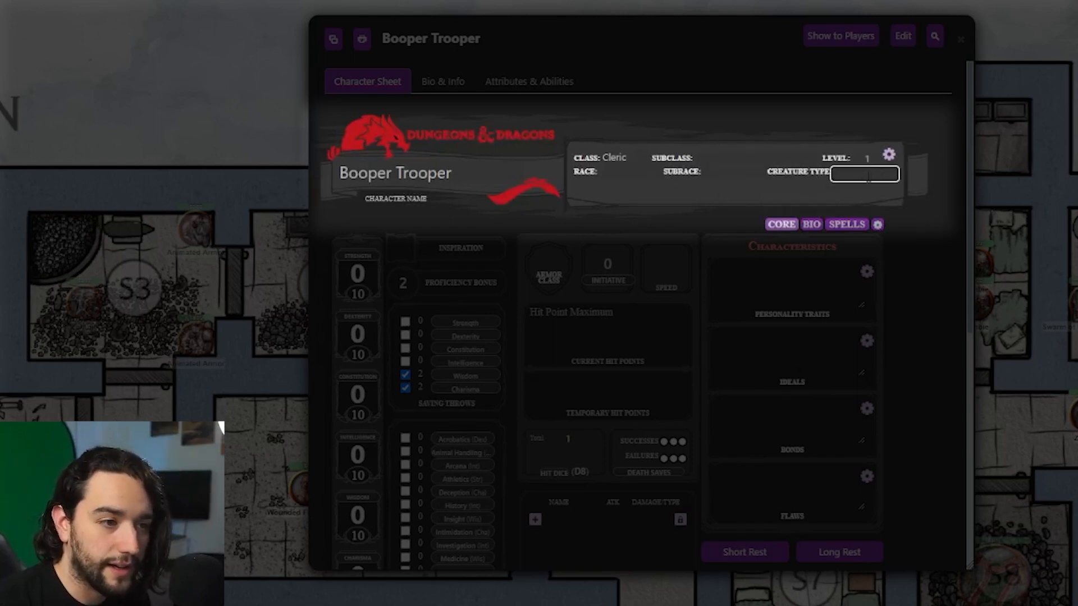
# Set the character's Wisdom score to 18.
pyautogui.scroll(-5, 450, 291)
pyautogui.scroll(3, 450, 291)
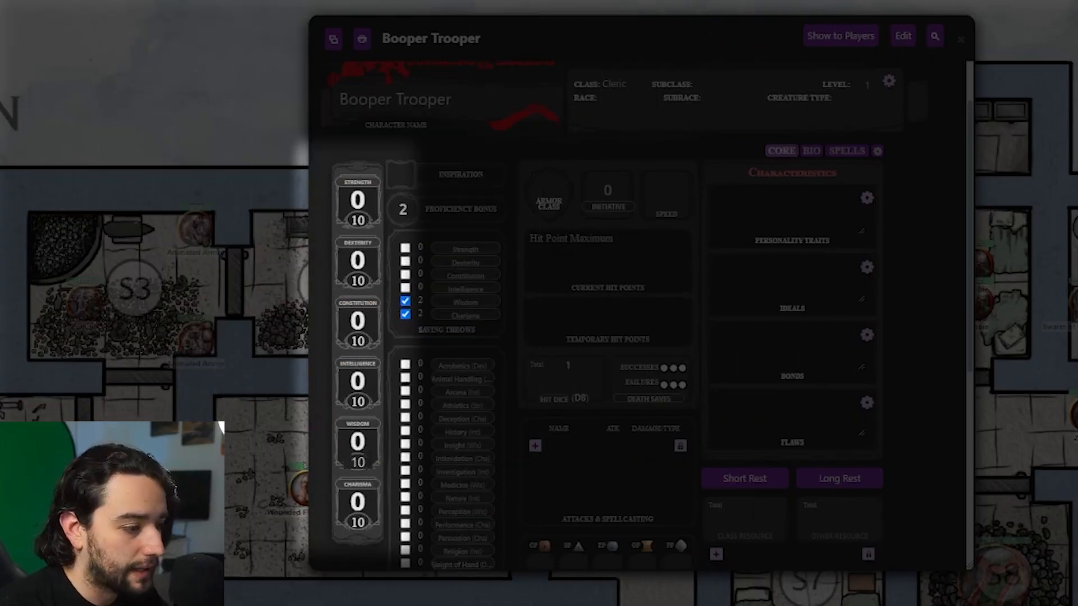
pyautogui.click(360, 462)
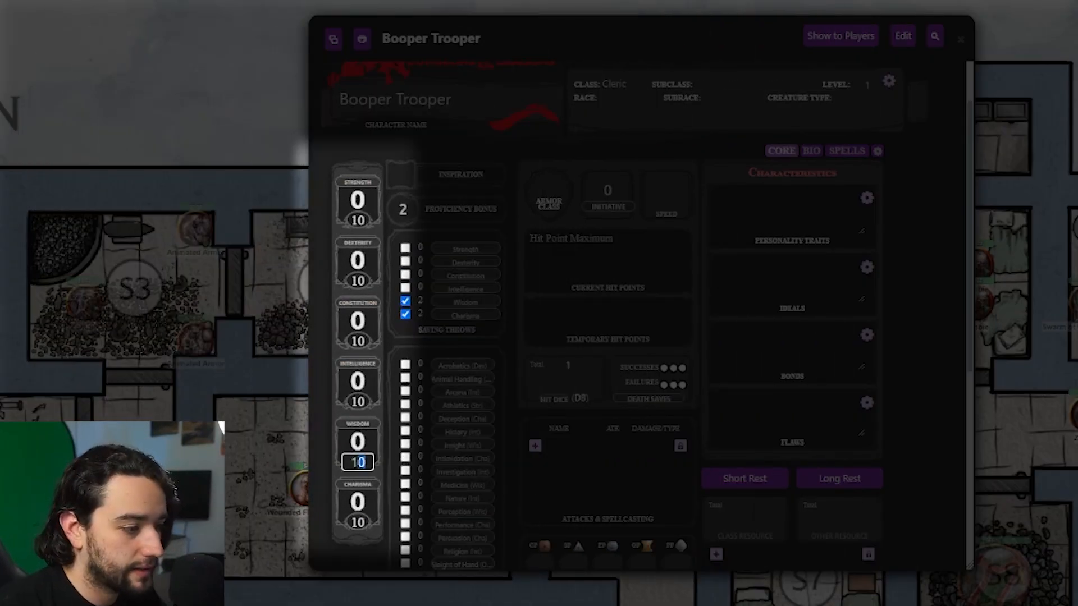
pyautogui.write('8')
pyautogui.press('Return')
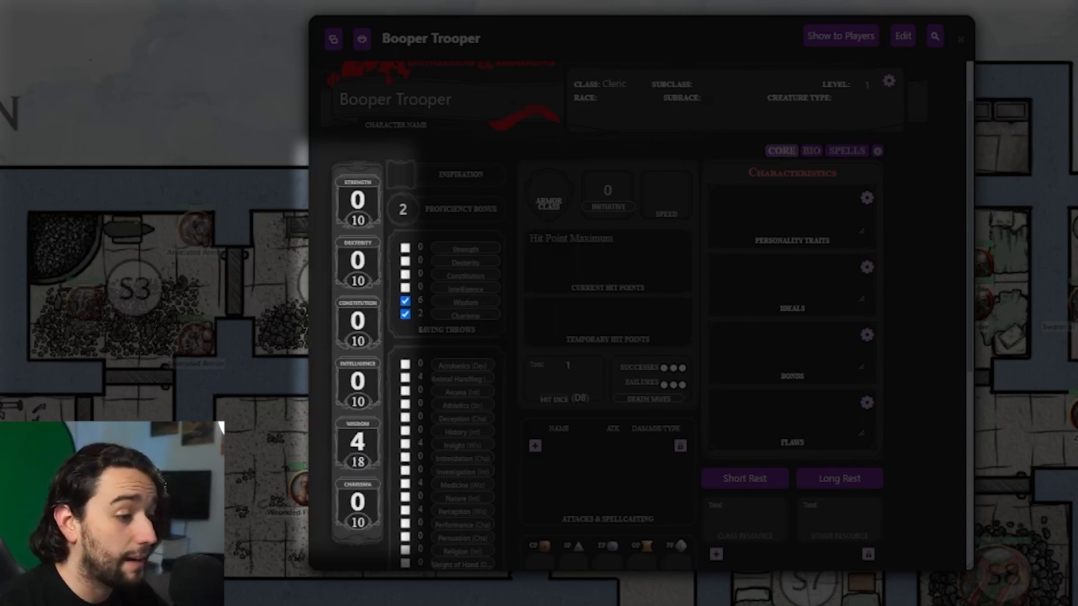
# Set the Strength score to 14 and the Dexterity score to 12.
pyautogui.scroll(-2, 461, 437)
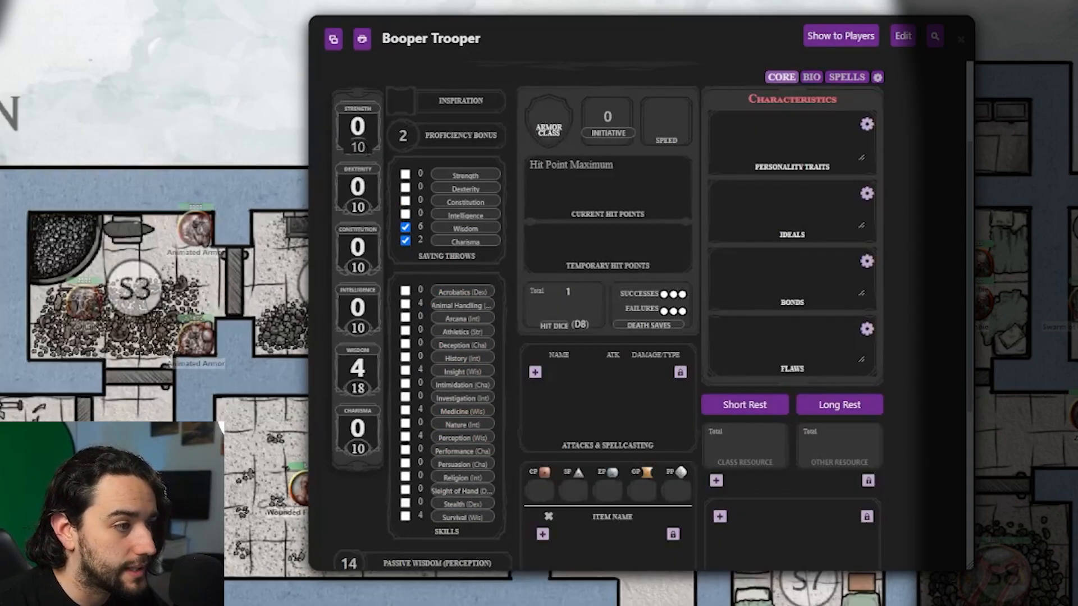
pyautogui.click(359, 147)
pyautogui.press('BackSpace')
pyautogui.write('4')
pyautogui.press('Return')
pyautogui.press('Tab')
pyautogui.press('Return')
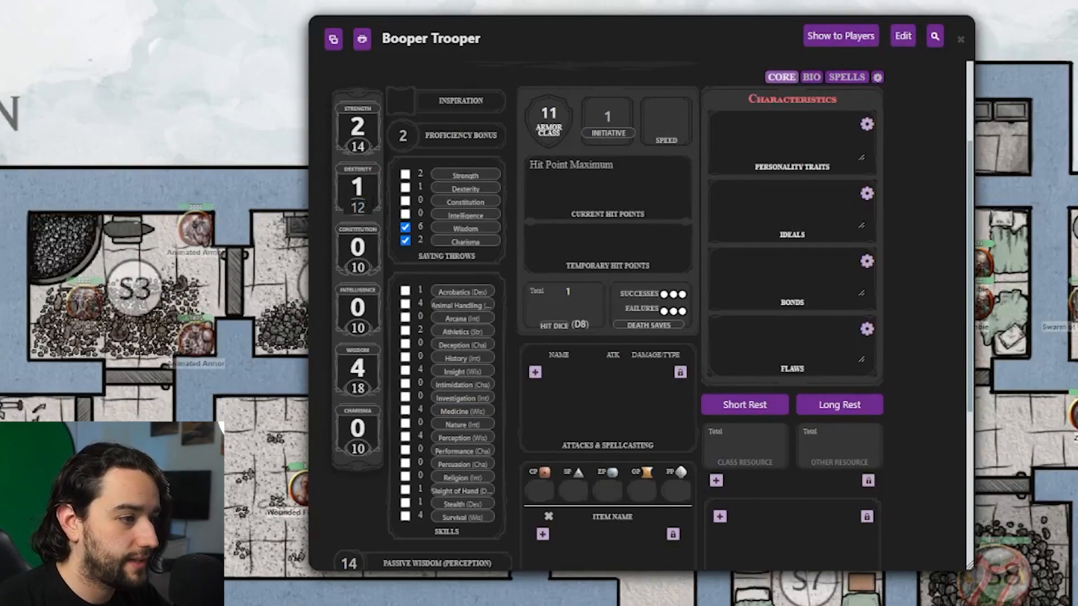
# Mark the character as proficient in the Medicine, Insight, Persuasion and Religion skills.
pyautogui.scroll(3, 399, 147)
pyautogui.scroll(-3, 399, 147)
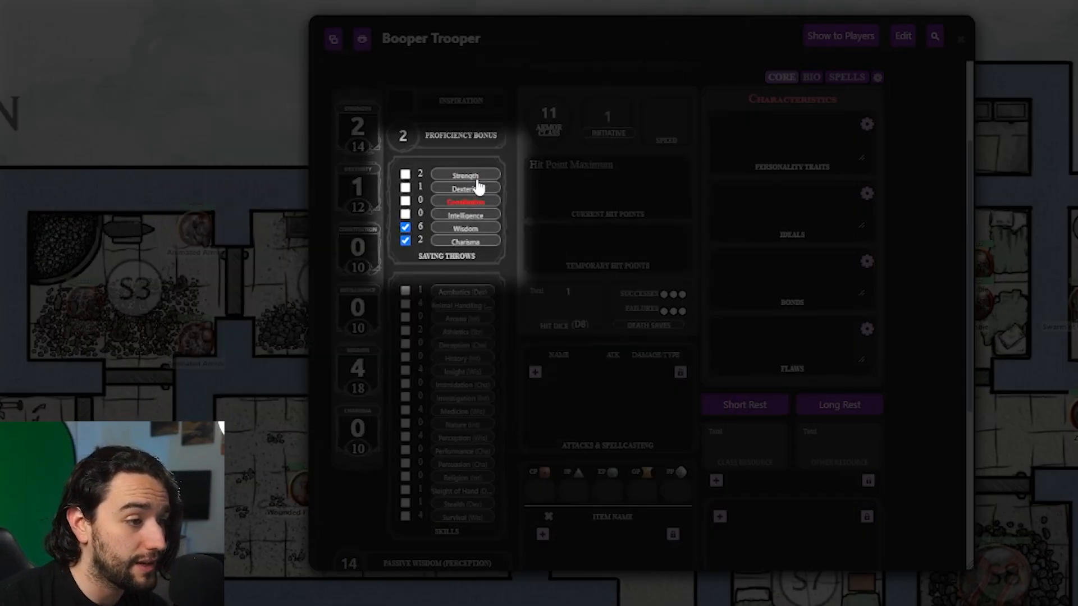
pyautogui.scroll(2, 491, 342)
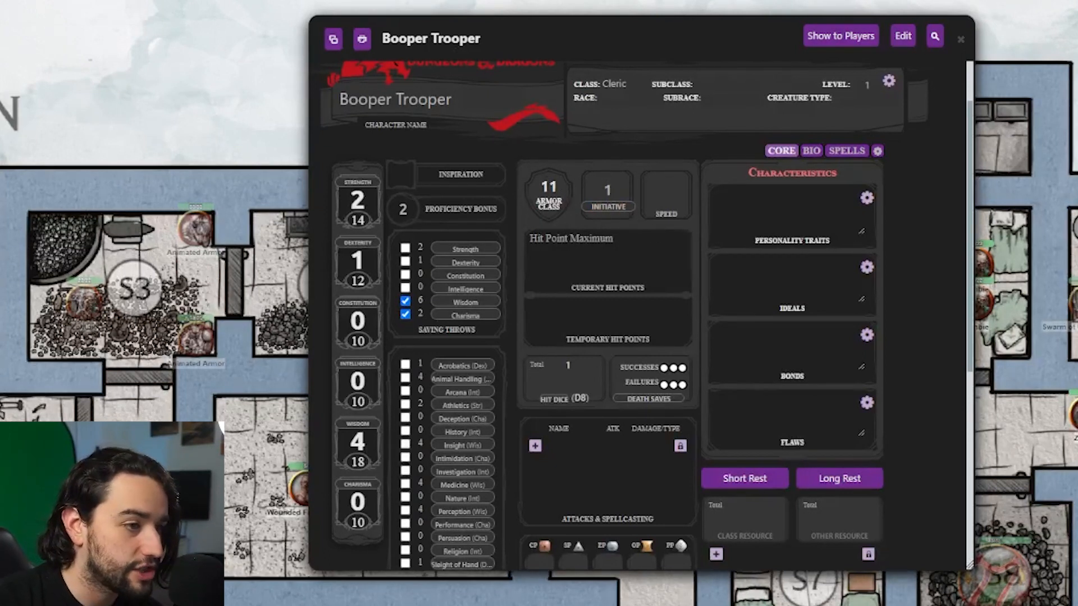
pyautogui.scroll(-1, 438, 263)
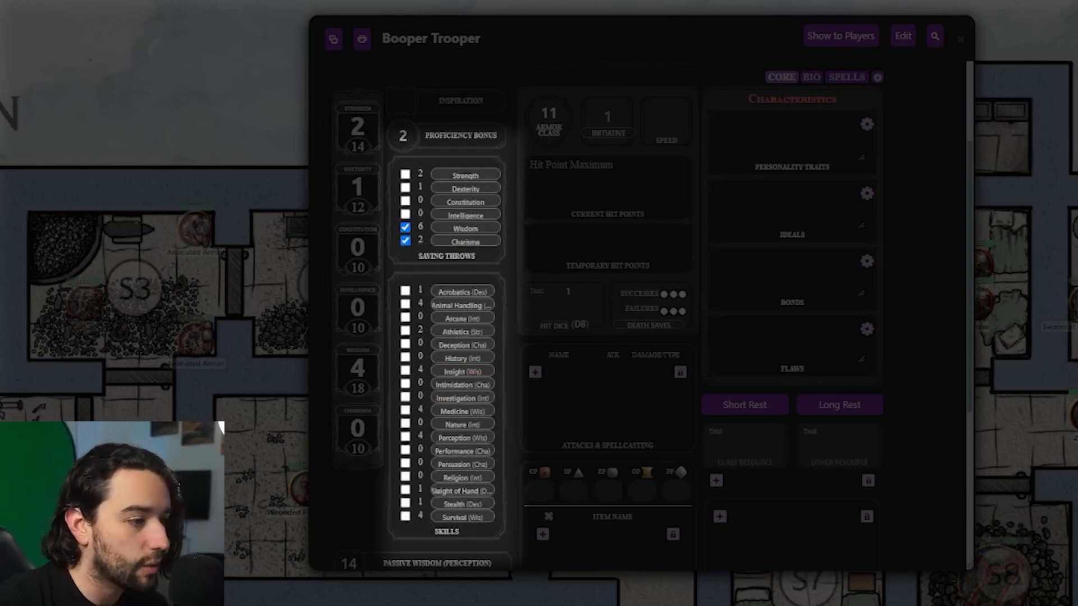
pyautogui.click(405, 411)
pyautogui.click(405, 370)
pyautogui.click(406, 464)
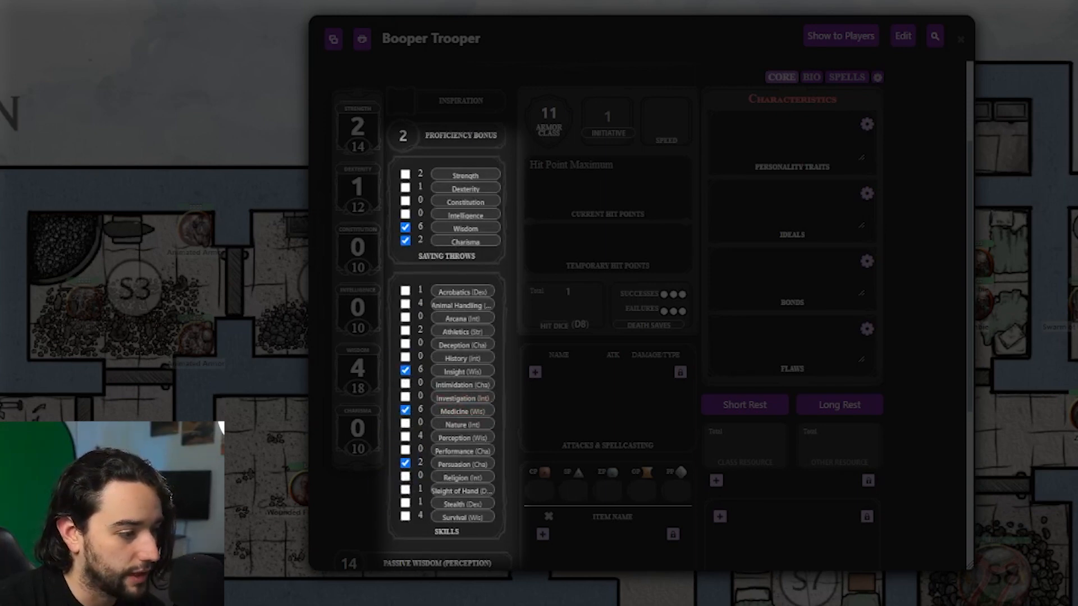
pyautogui.click(406, 477)
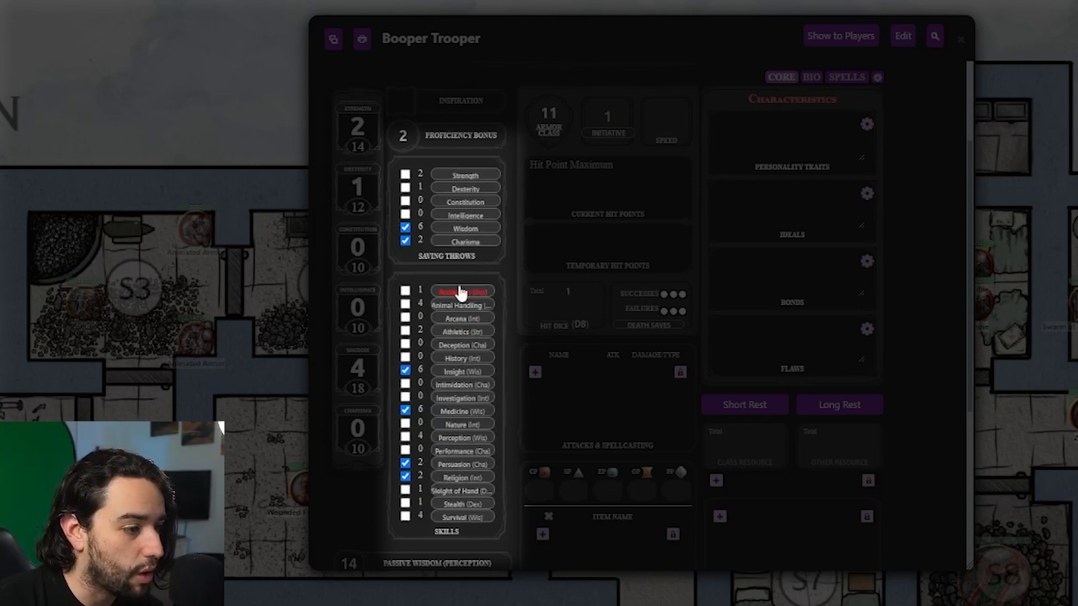
# Set the character's speed to 30.
pyautogui.scroll(2, 481, 402)
pyautogui.scroll(-2, 482, 433)
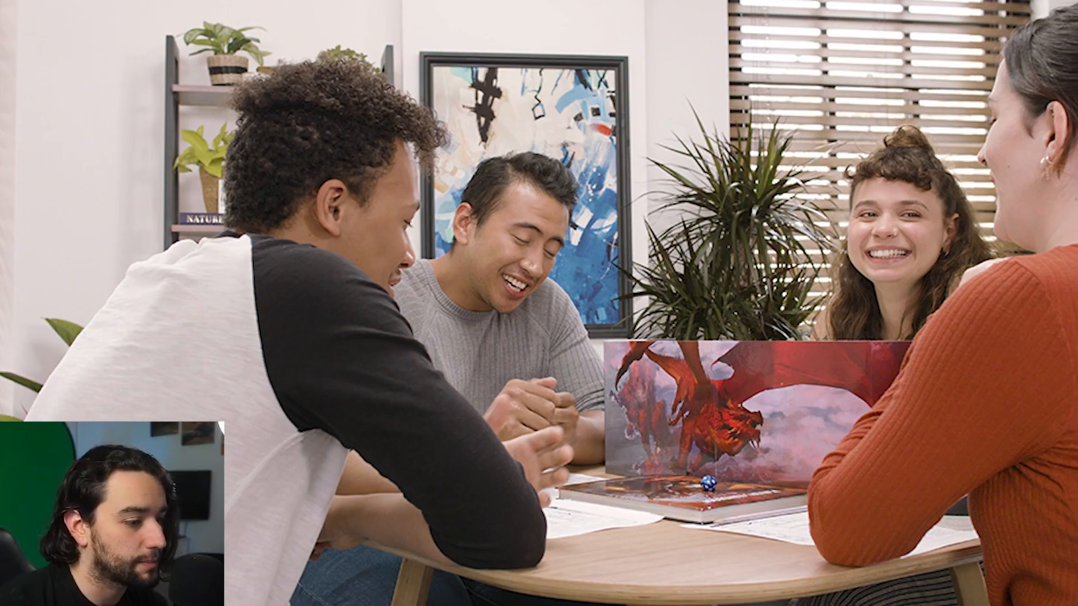
pyautogui.scroll(-4, 453, 429)
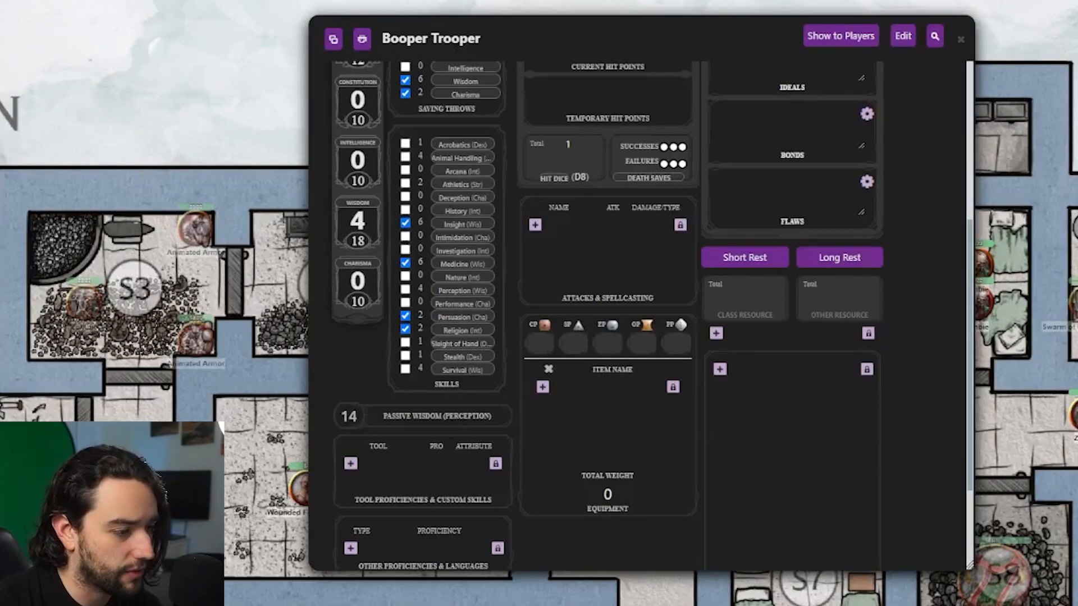
pyautogui.scroll(5, 403, 436)
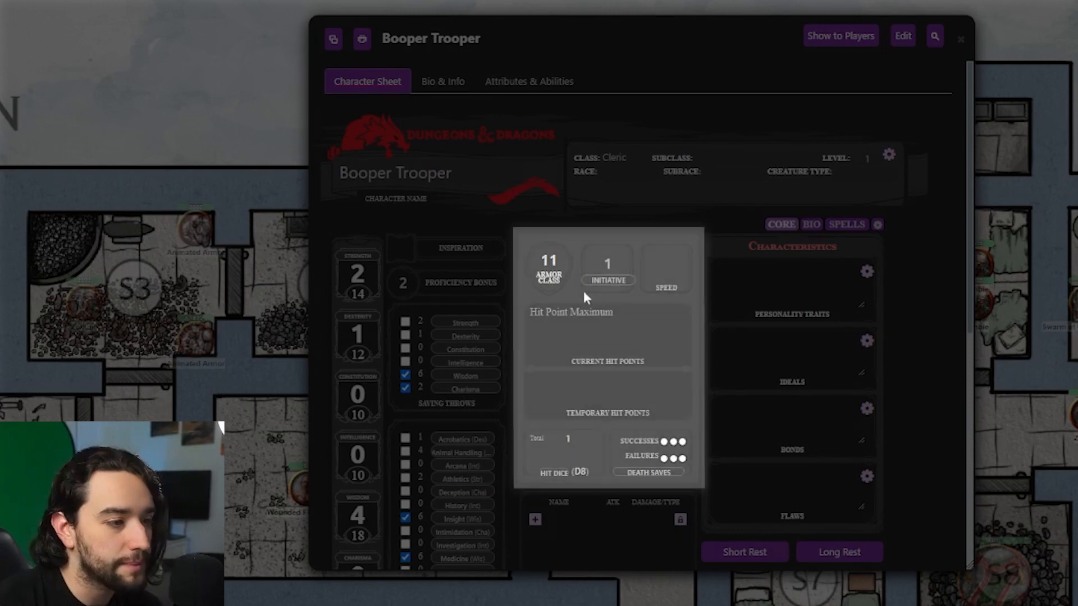
pyautogui.click(668, 266)
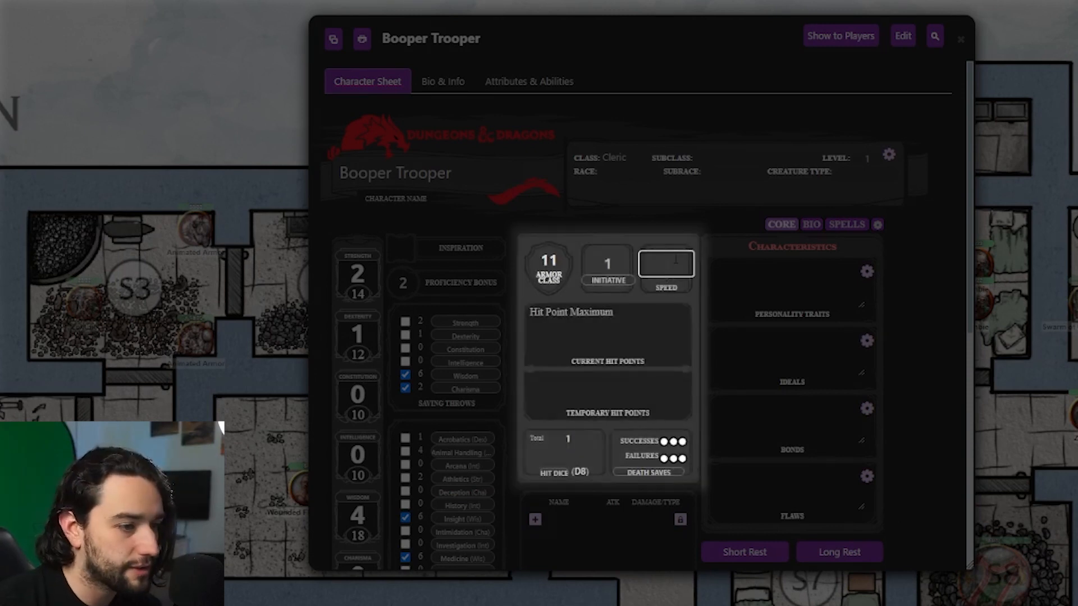
pyautogui.write('30')
pyautogui.press('Tab')
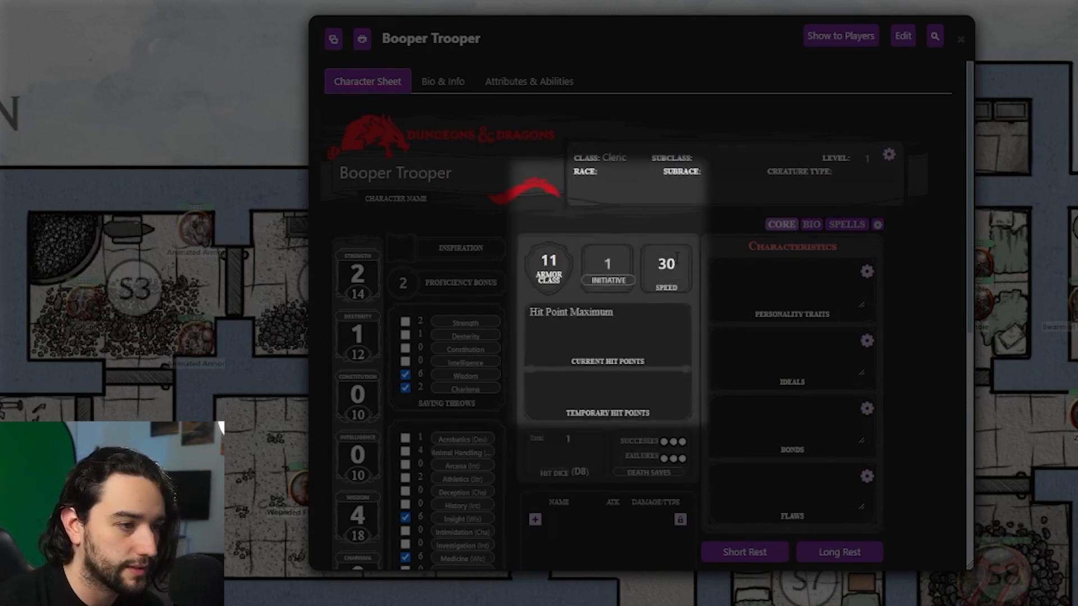
# Set both the hit point maximum and the current hit points to 8.
pyautogui.scroll(-1, 689, 303)
pyautogui.click(636, 242)
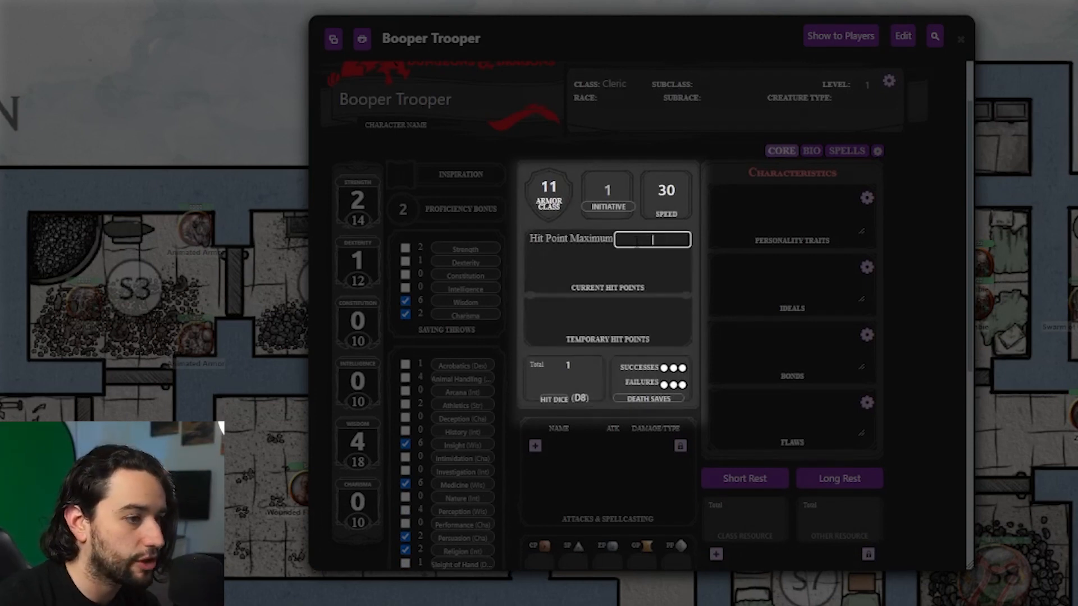
pyautogui.write('8')
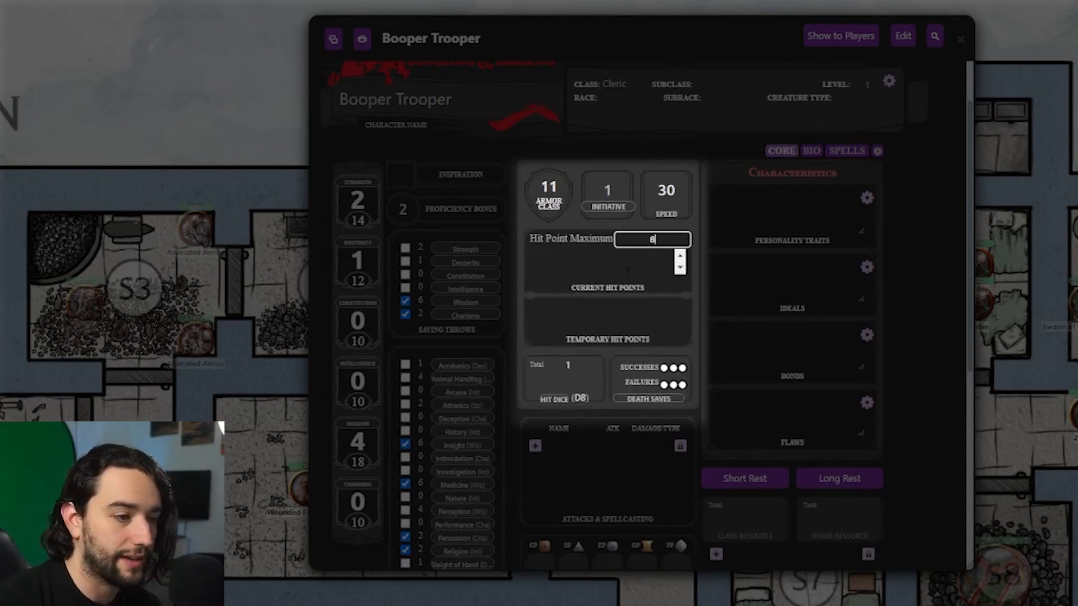
pyautogui.click(617, 264)
pyautogui.write('8')
pyautogui.press('Return')
pyautogui.click(680, 255)
pyautogui.scroll(-3, 683, 254)
pyautogui.scroll(2, 684, 258)
pyautogui.click(672, 284)
# Set the current hit dice to 1 and roll a death save from the sheet.
pyautogui.click(565, 382)
pyautogui.write('1')
pyautogui.press('Return')
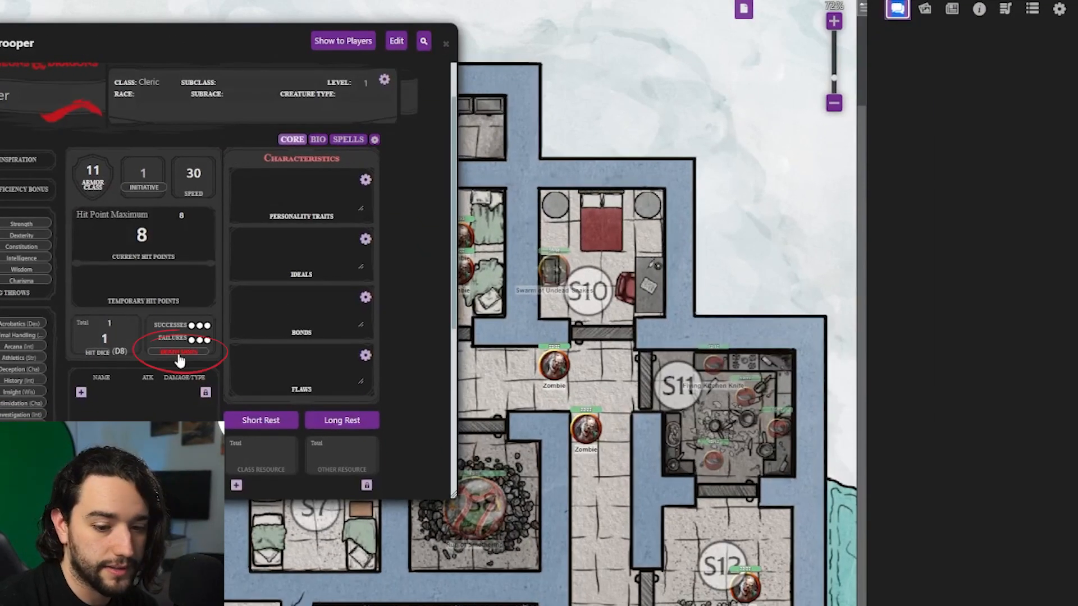
pyautogui.click(179, 353)
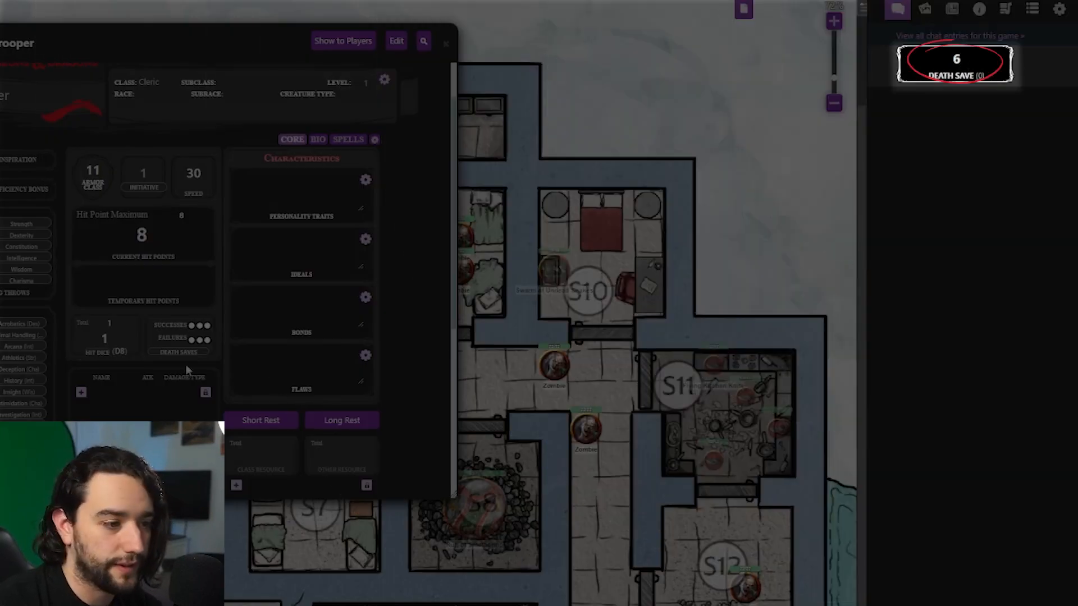
# Add nine blank item rows to the character's equipment list.
pyautogui.click(191, 340)
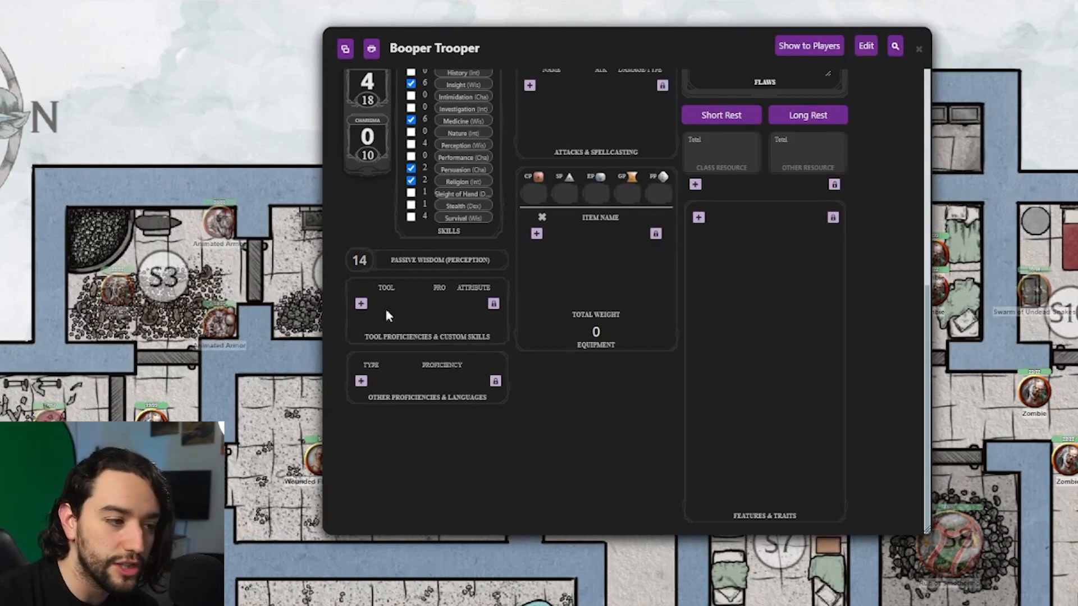
pyautogui.scroll(3, 443, 388)
pyautogui.scroll(-3, 533, 295)
pyautogui.click(537, 234)
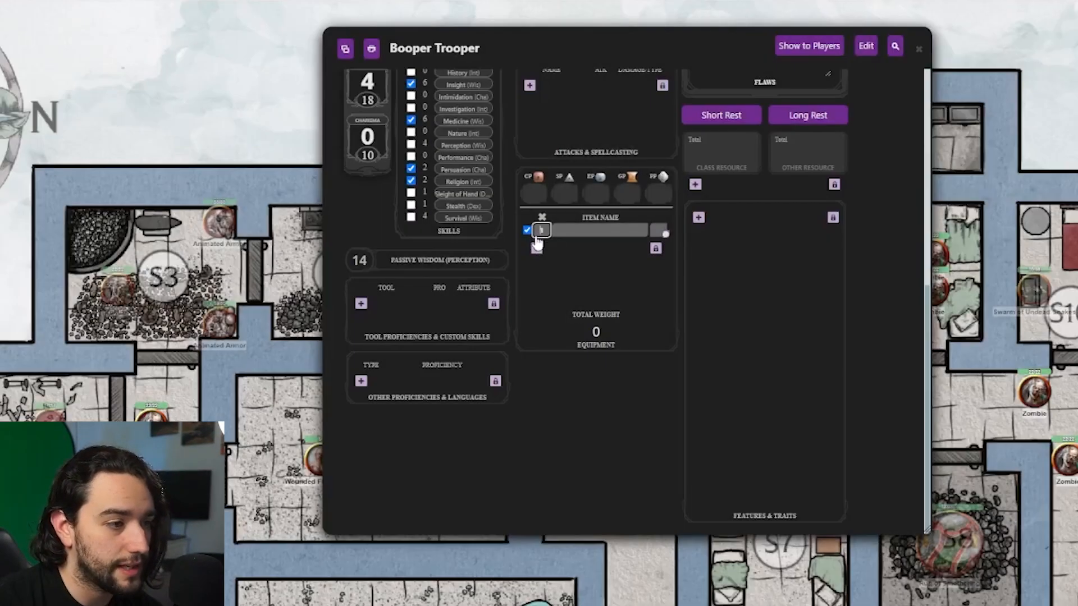
pyautogui.click(537, 248)
pyautogui.click(536, 263)
pyautogui.click(538, 277)
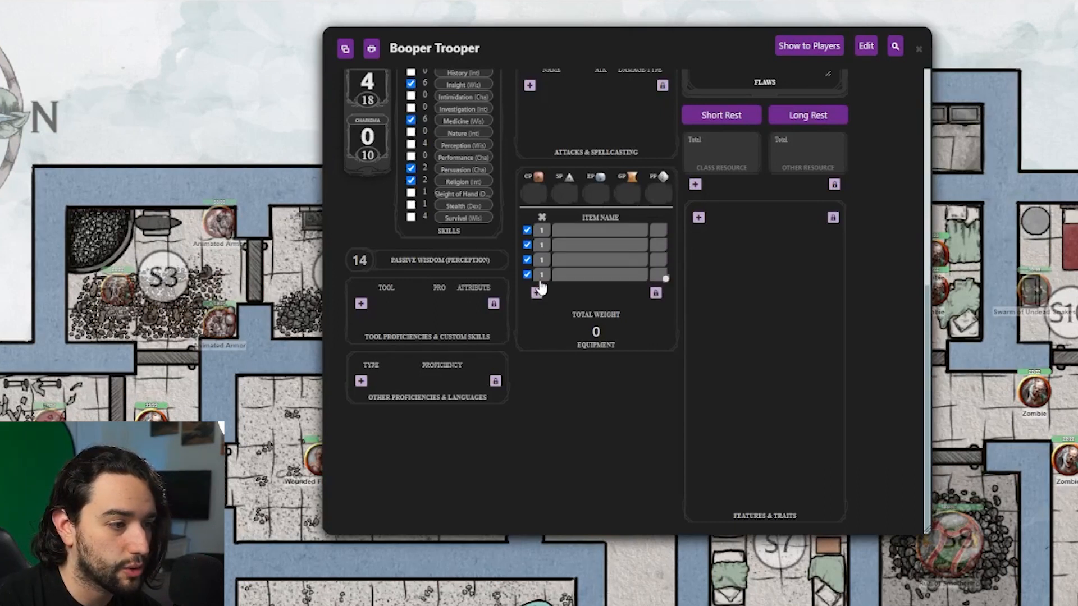
pyautogui.click(536, 292)
pyautogui.click(536, 307)
pyautogui.click(537, 322)
pyautogui.click(536, 337)
pyautogui.click(536, 352)
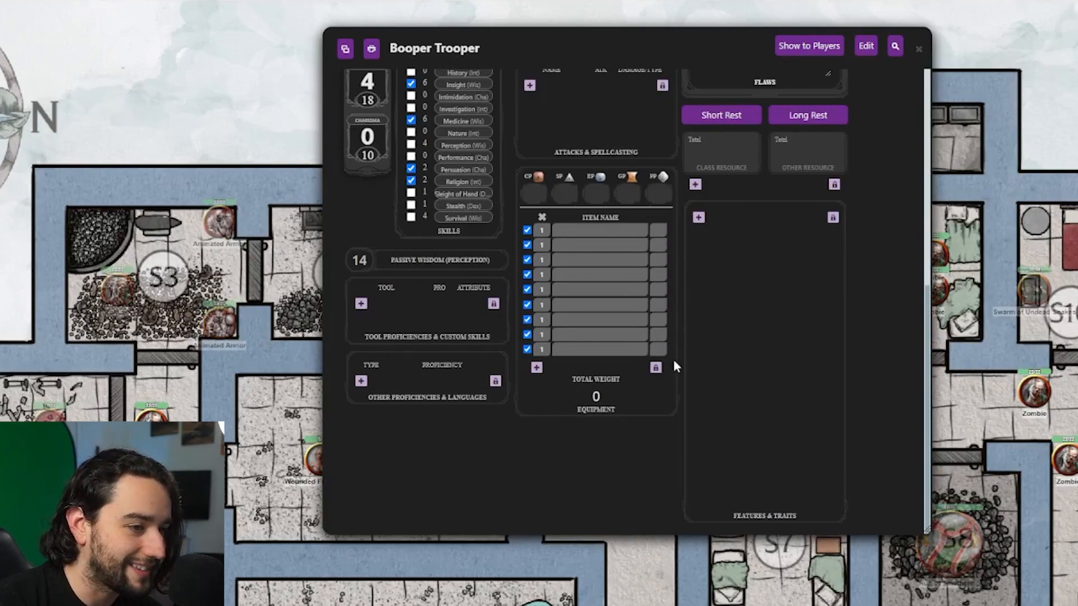
# Add a blank entry to Features & Traits with the Racial source, inspect its source, description and name fields, and collapse it.
pyautogui.scroll(3, 579, 437)
pyautogui.scroll(-3, 579, 437)
pyautogui.scroll(3, 621, 437)
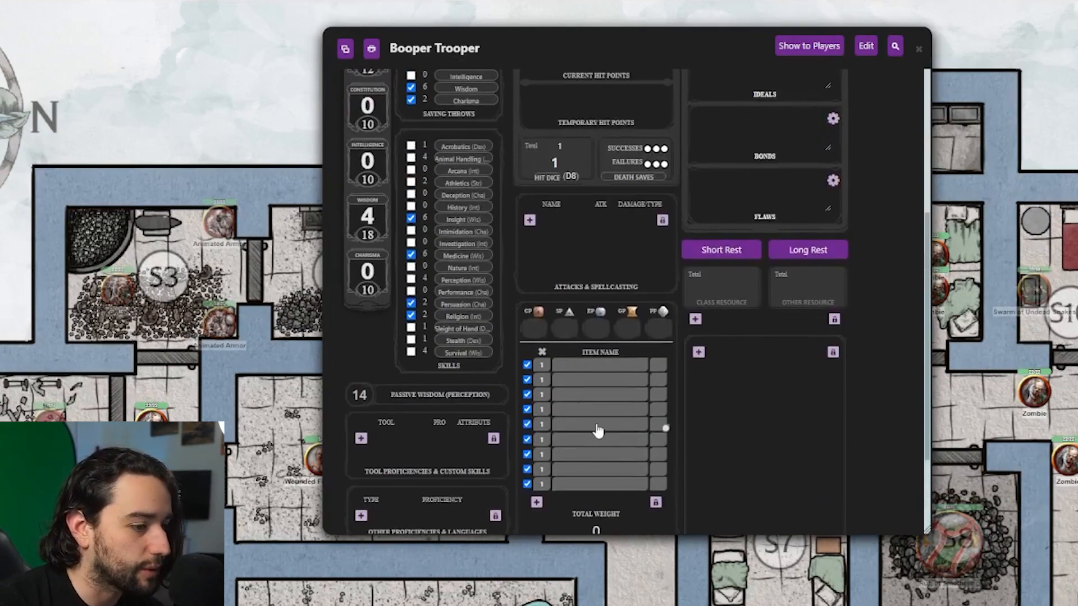
pyautogui.scroll(-3, 598, 431)
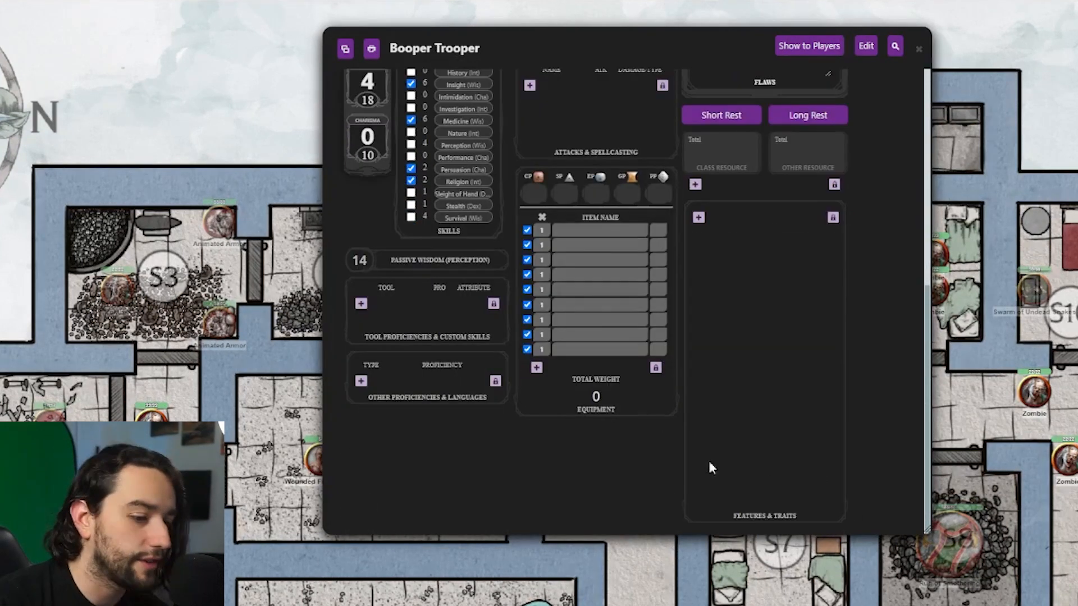
pyautogui.click(698, 218)
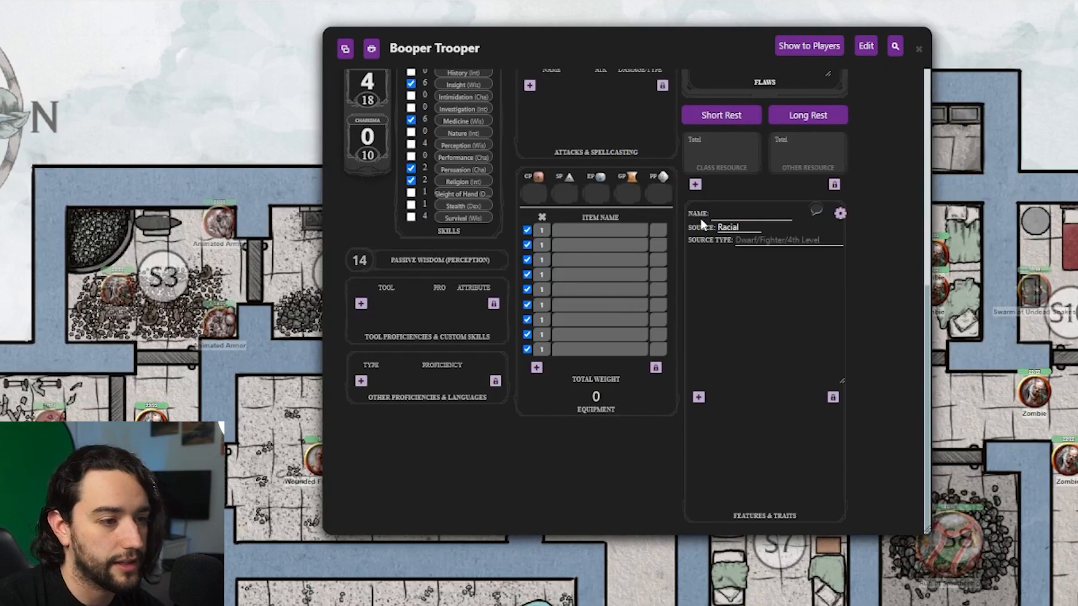
pyautogui.click(740, 226)
pyautogui.click(814, 290)
pyautogui.click(880, 268)
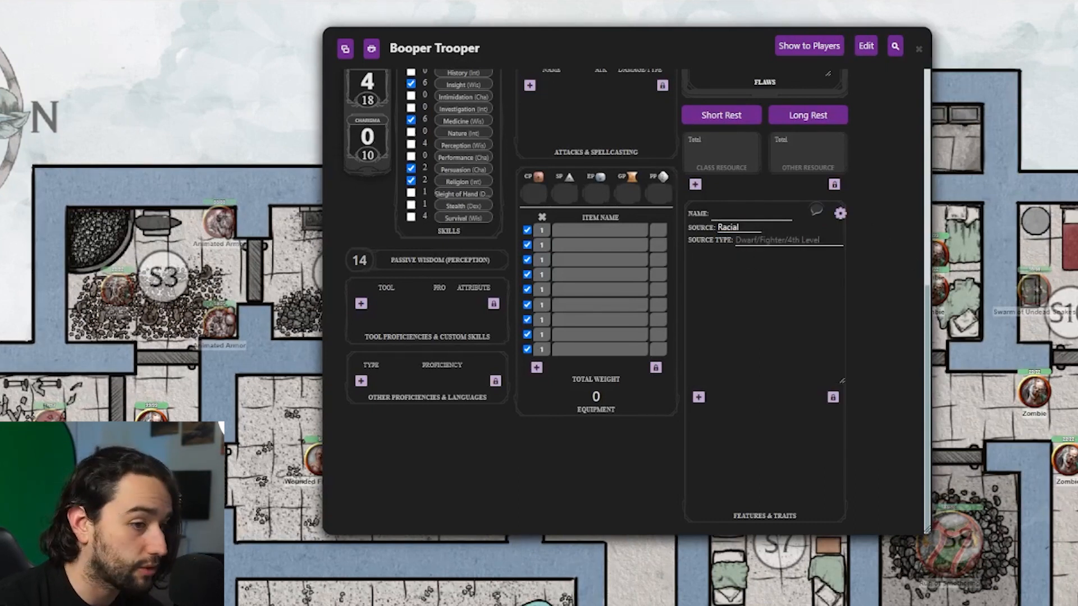
pyautogui.click(757, 275)
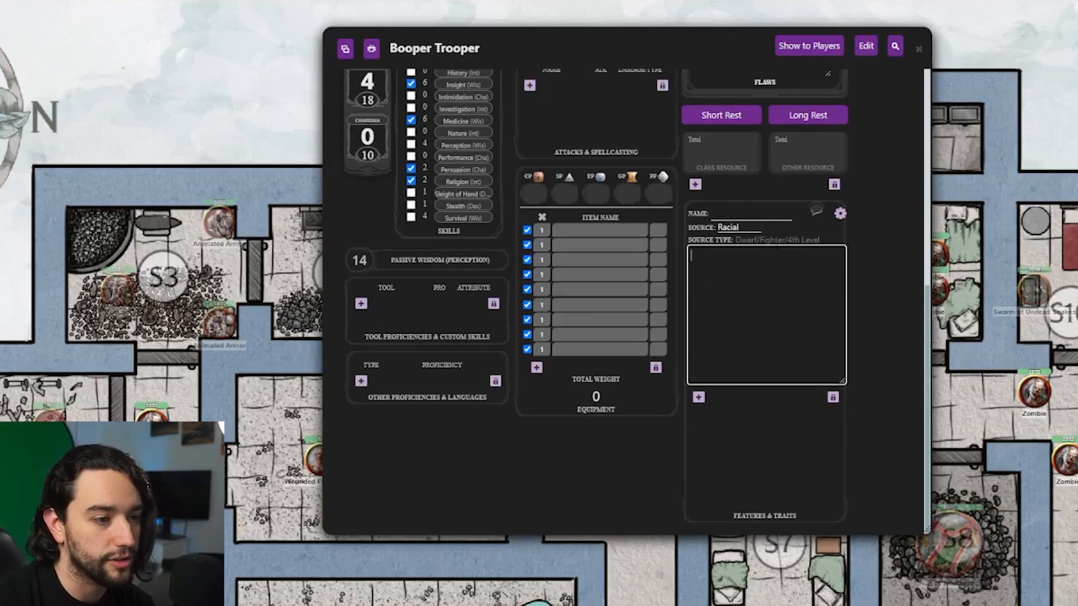
pyautogui.click(763, 217)
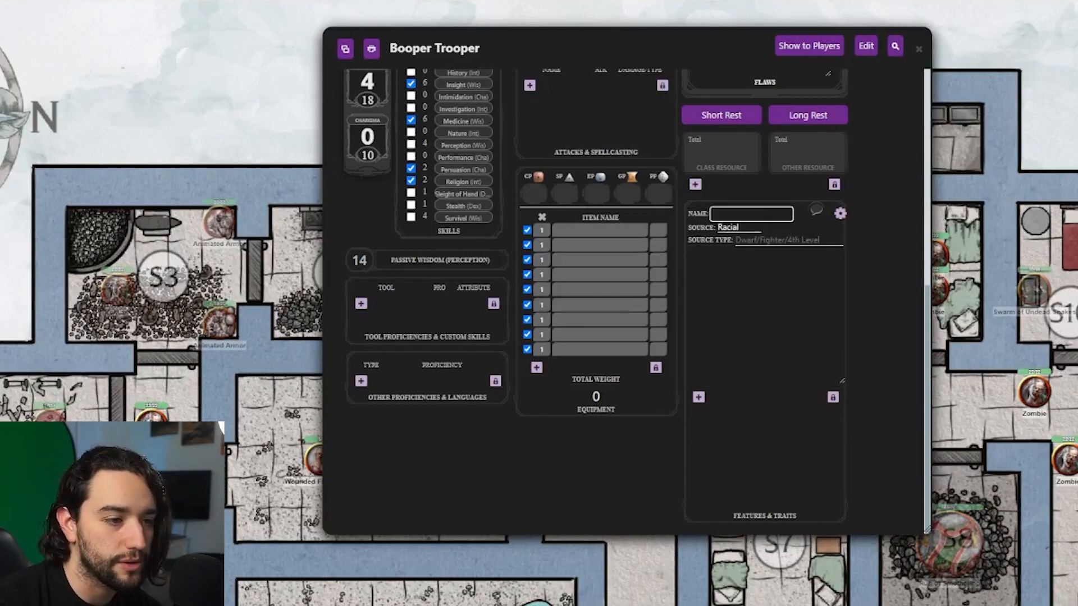
pyautogui.click(840, 213)
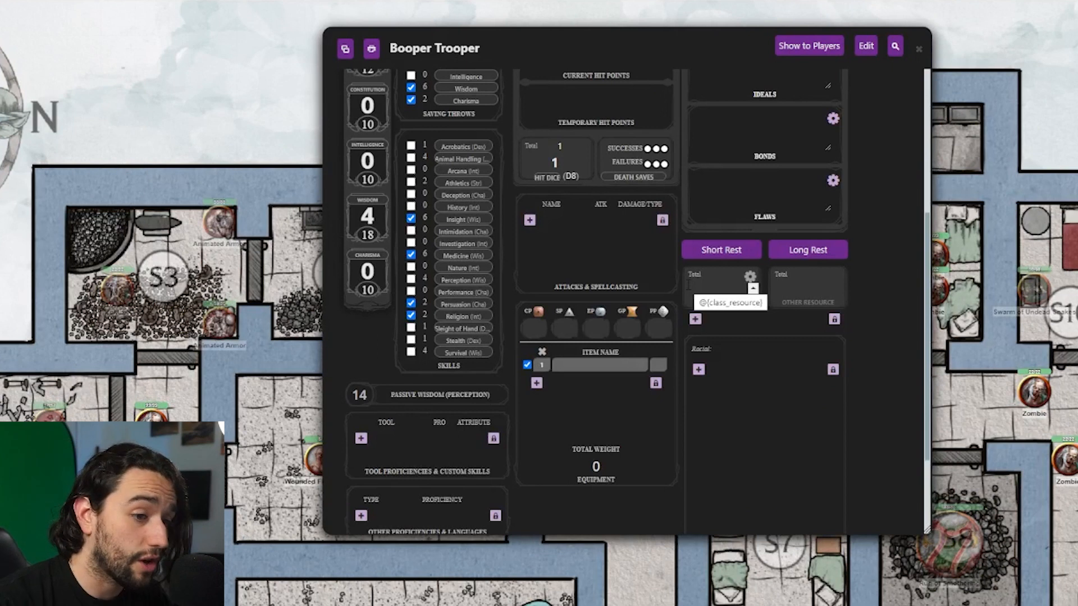
# Name the class resource "lay on hands" and set both its total and current value to 20.
pyautogui.click(727, 303)
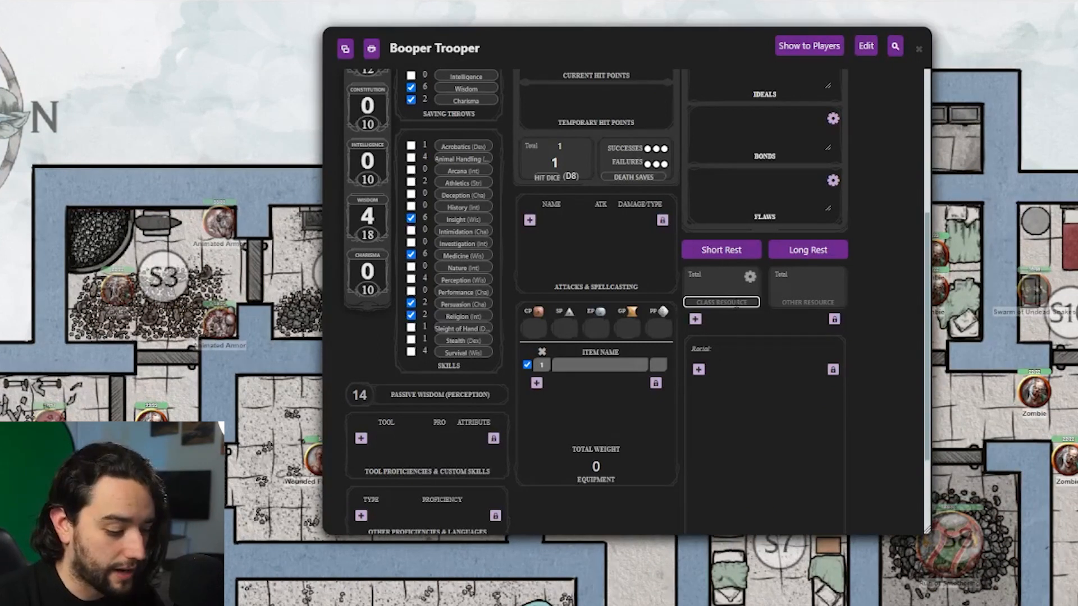
pyautogui.write('lay on hands')
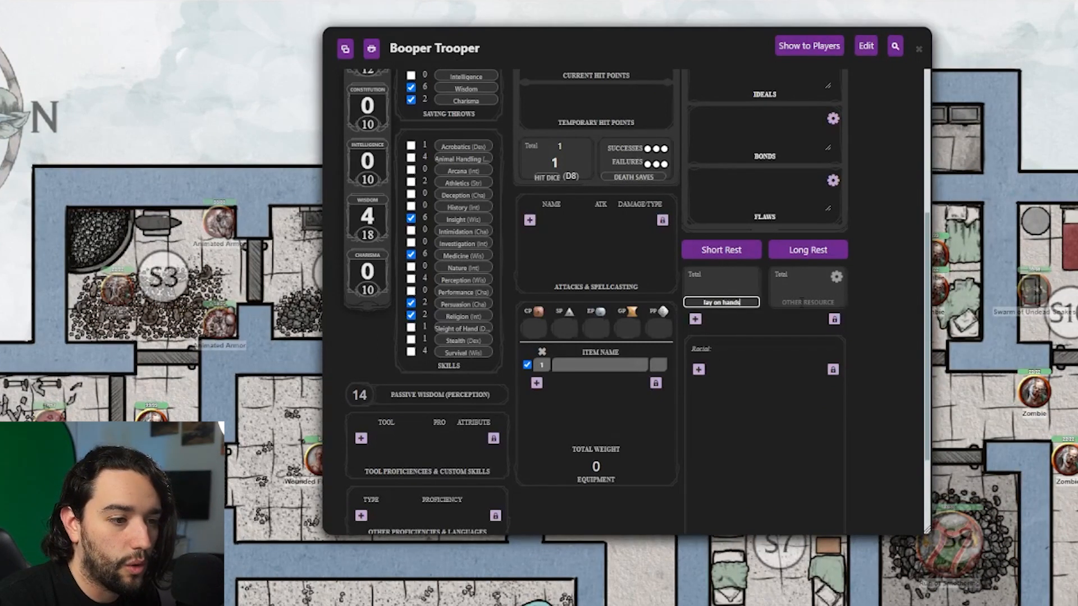
pyautogui.click(809, 302)
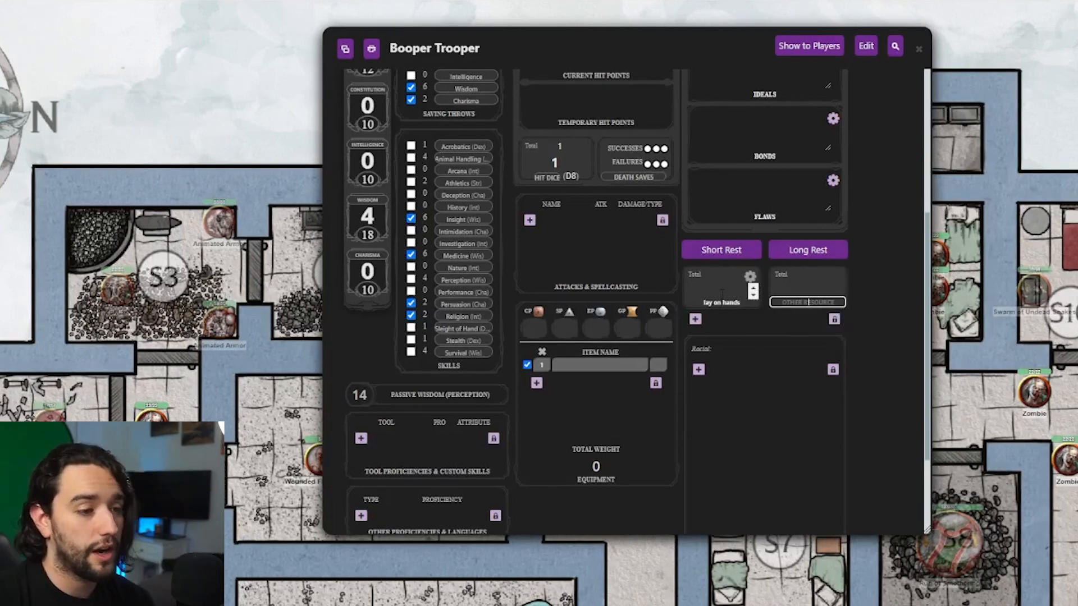
pyautogui.click(729, 272)
pyautogui.write('4')
pyautogui.press('BackSpace')
pyautogui.write('20')
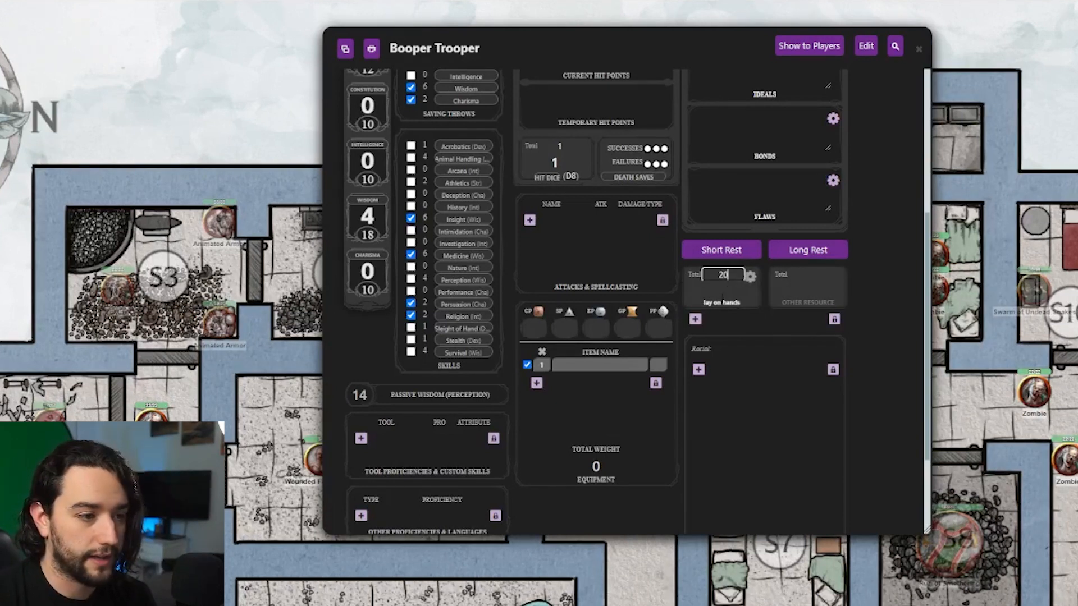
pyautogui.click(724, 292)
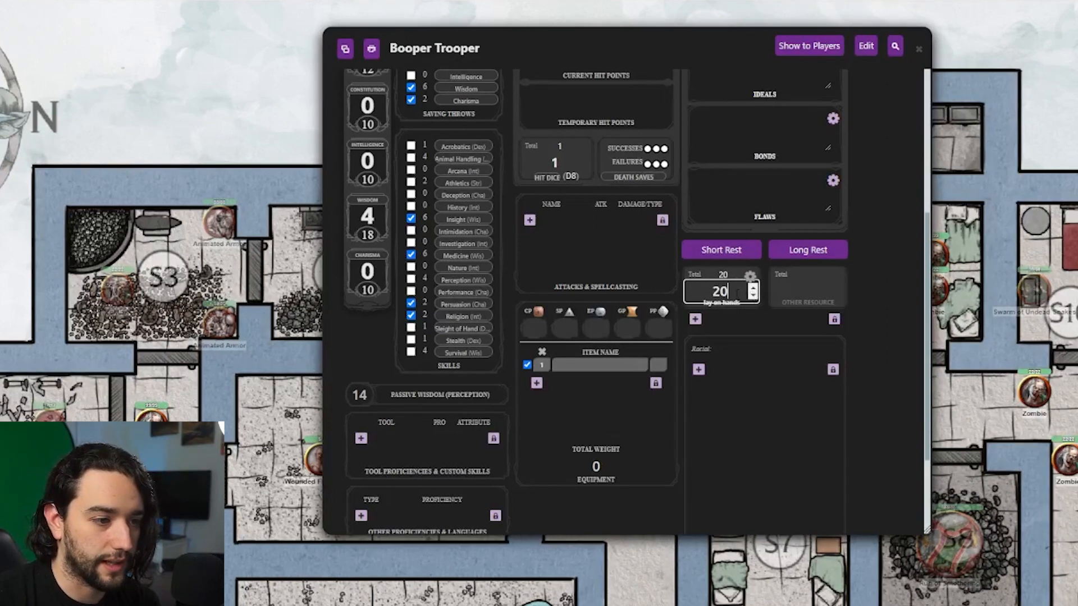
# Search the D&D 5th Edition compendium for "warhammer" and add the plain Warhammer item to the character sheet.
pyautogui.scroll(4, 685, 419)
pyautogui.scroll(-3, 596, 374)
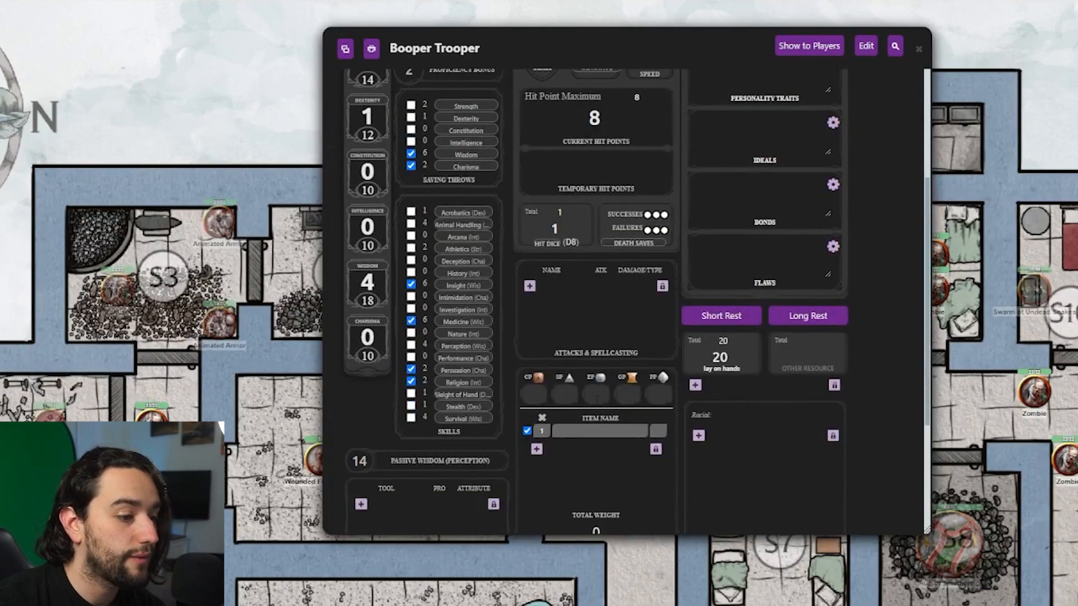
pyautogui.scroll(-3, 600, 401)
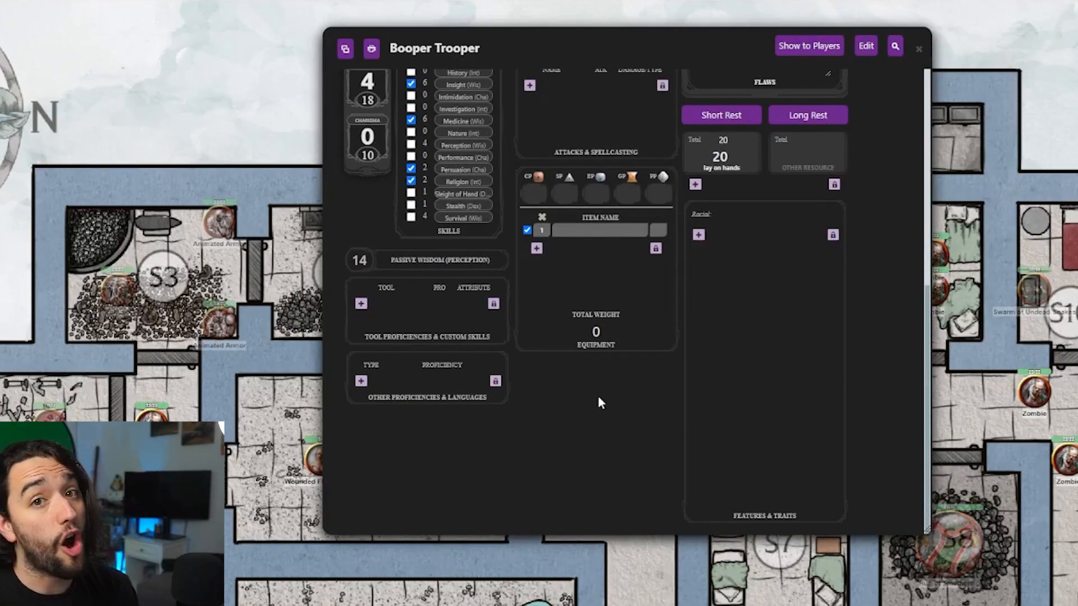
pyautogui.scroll(5, 551, 349)
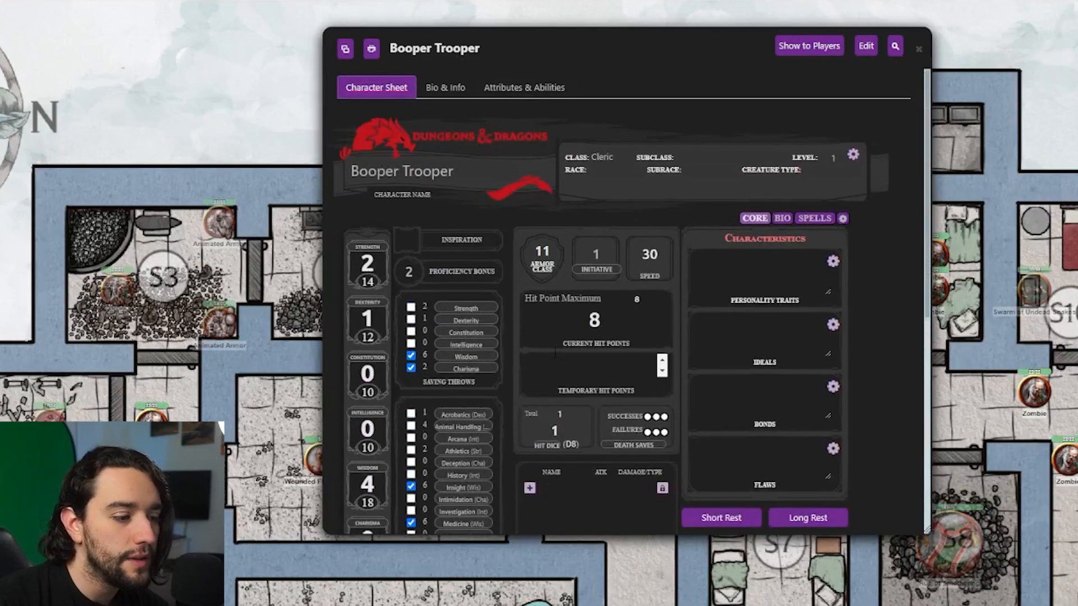
pyautogui.scroll(-3, 551, 349)
pyautogui.scroll(1, 573, 303)
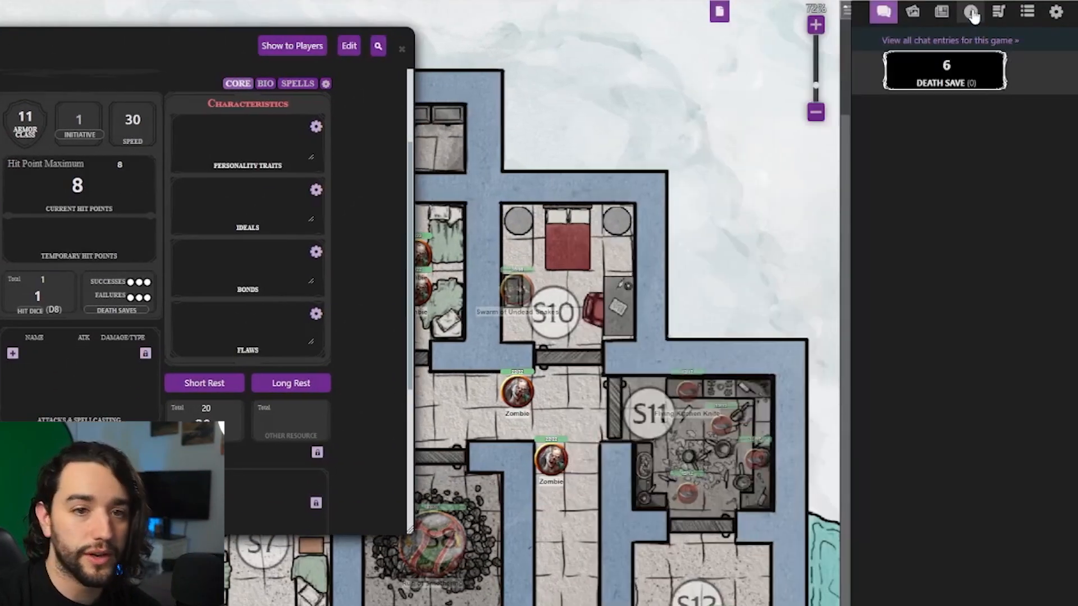
pyautogui.click(970, 12)
pyautogui.doubleClick(873, 59)
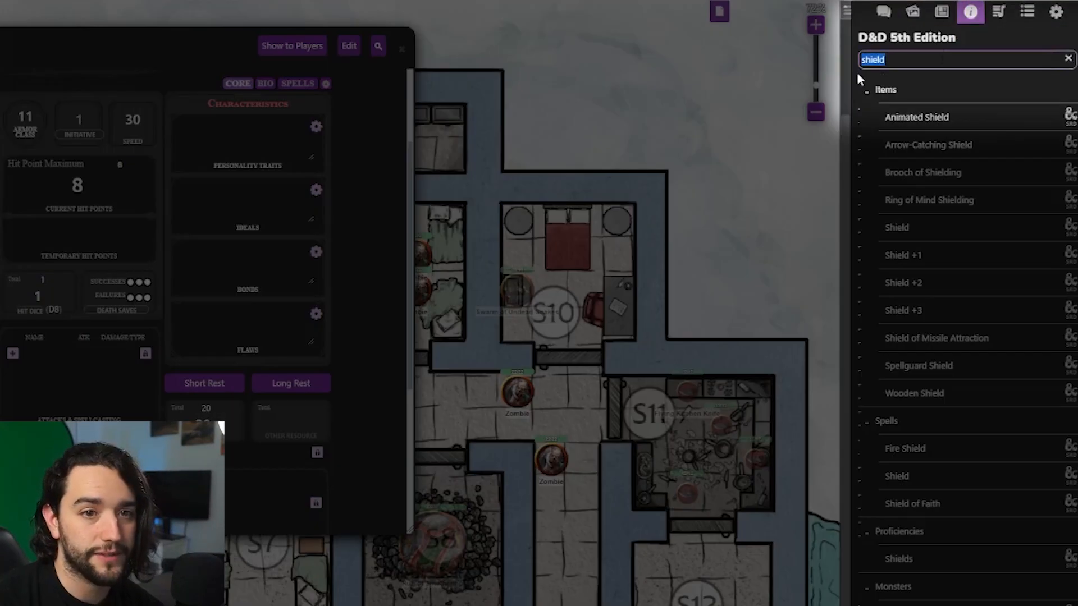
pyautogui.write('warhammer')
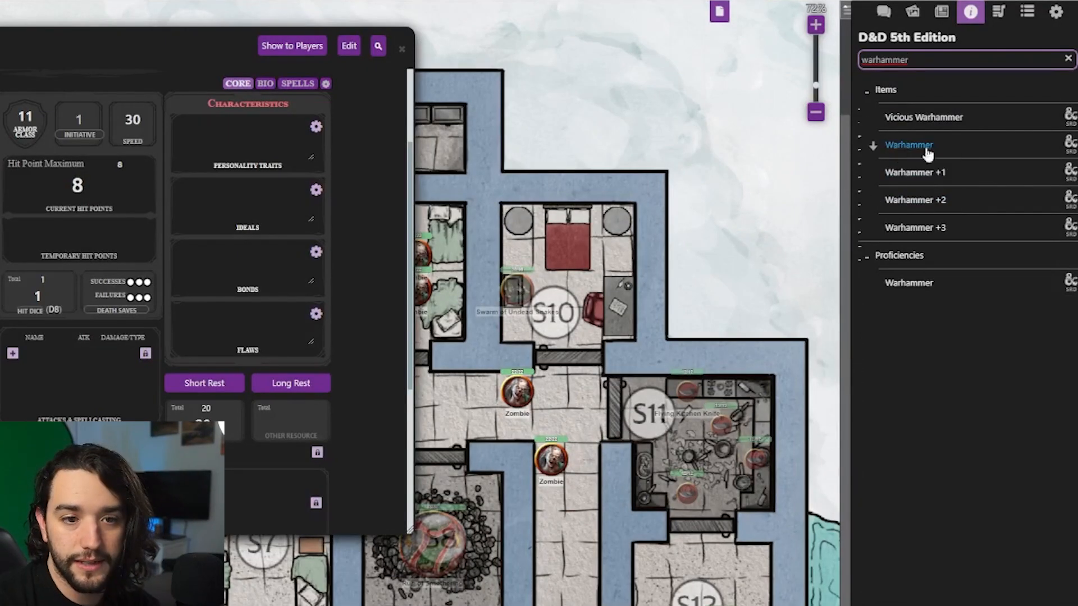
pyautogui.moveTo(914, 154); pyautogui.dragTo(87, 285)
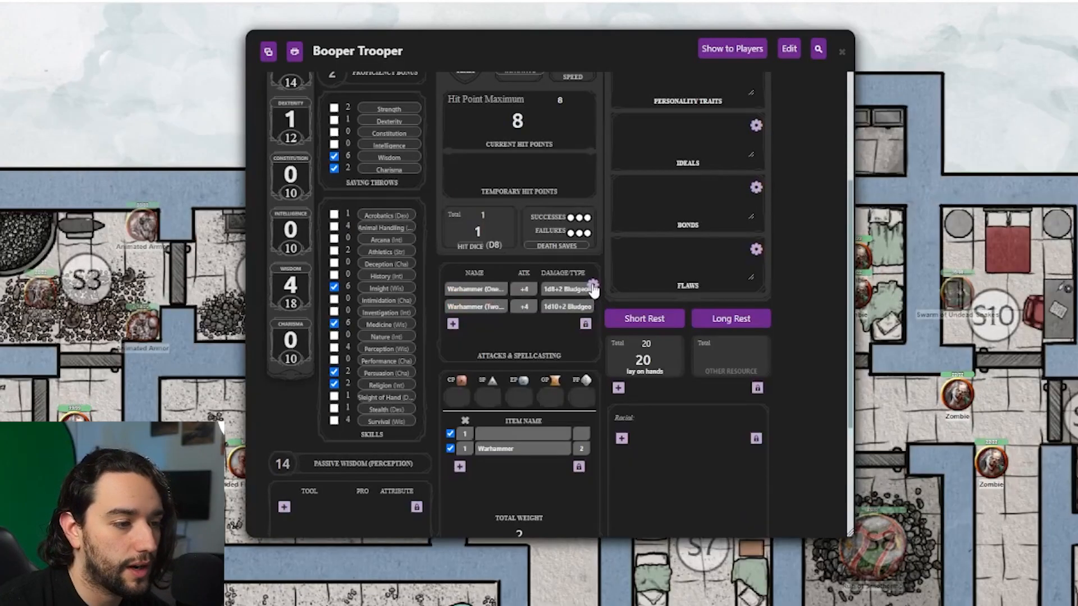
# Open the one-handed Warhammer attack's settings, switch its proficiency off and back on, and collapse the settings.
pyautogui.click(654, 145)
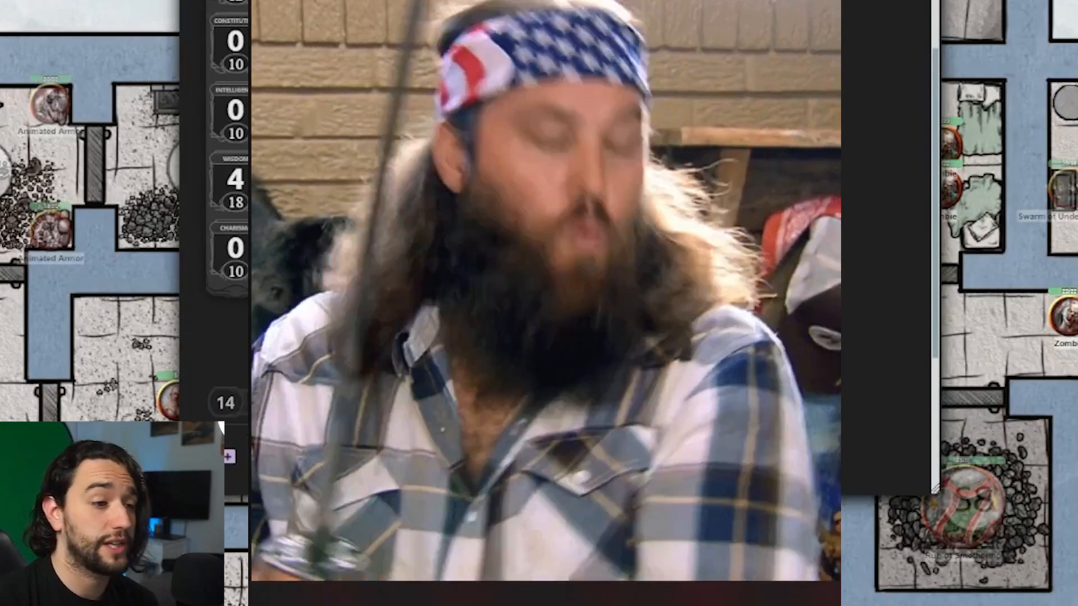
pyautogui.click(614, 179)
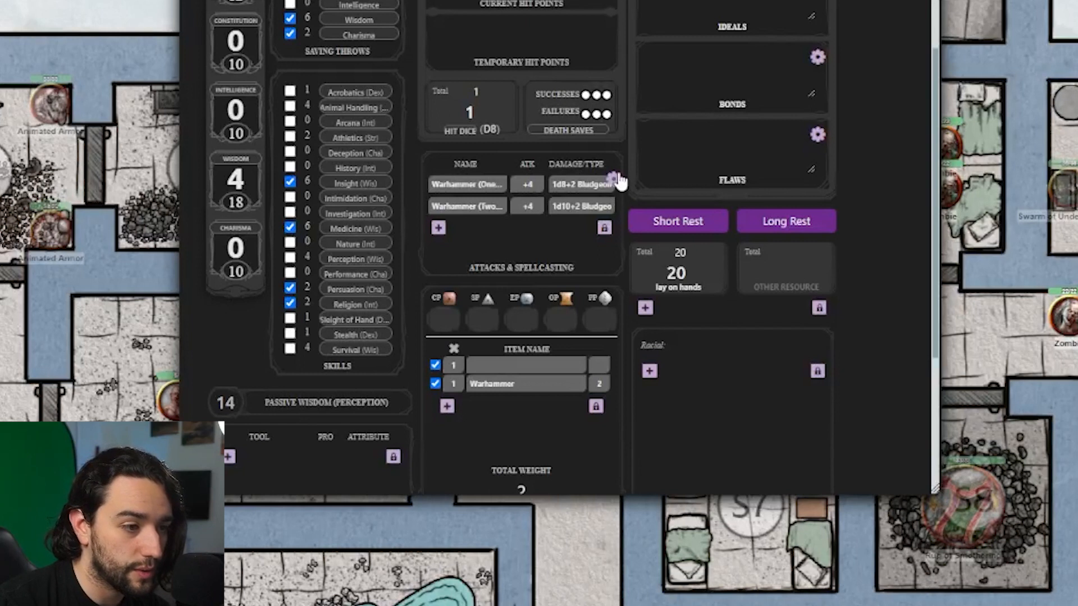
pyautogui.click(616, 180)
pyautogui.click(542, 199)
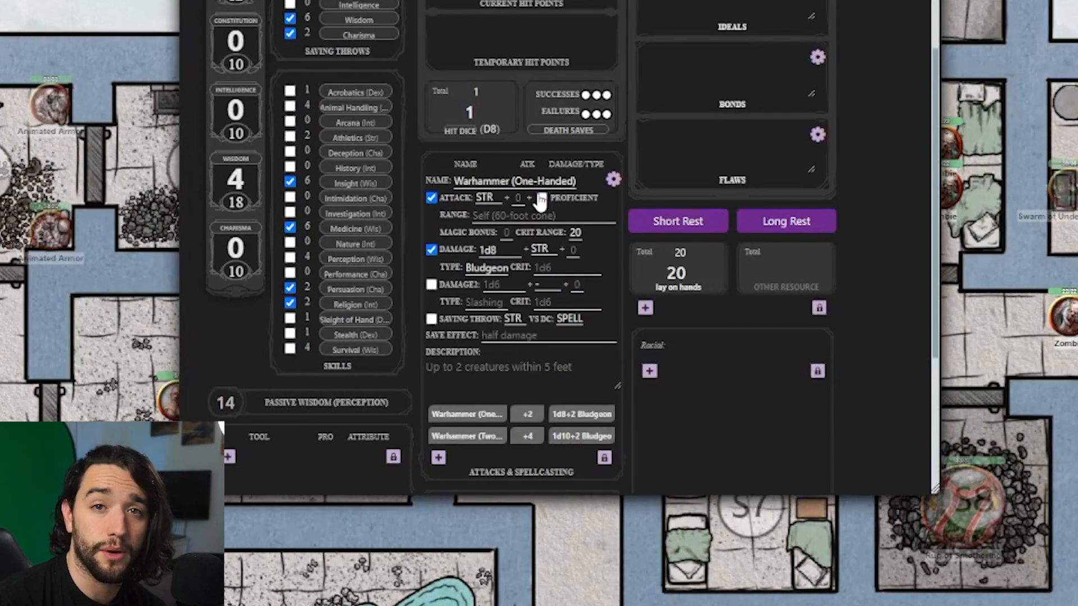
pyautogui.click(541, 198)
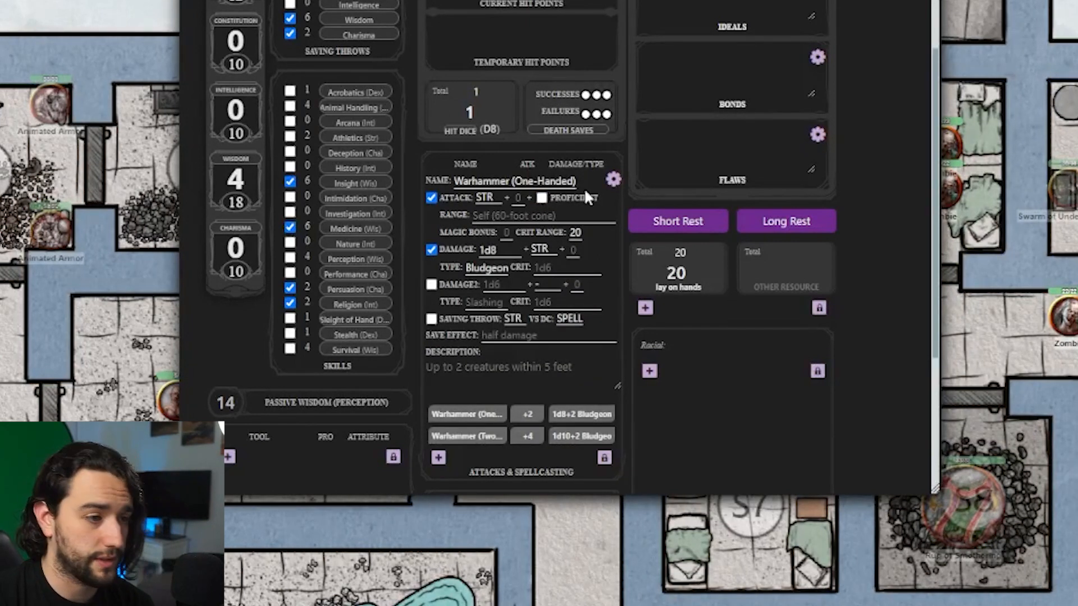
pyautogui.click(615, 179)
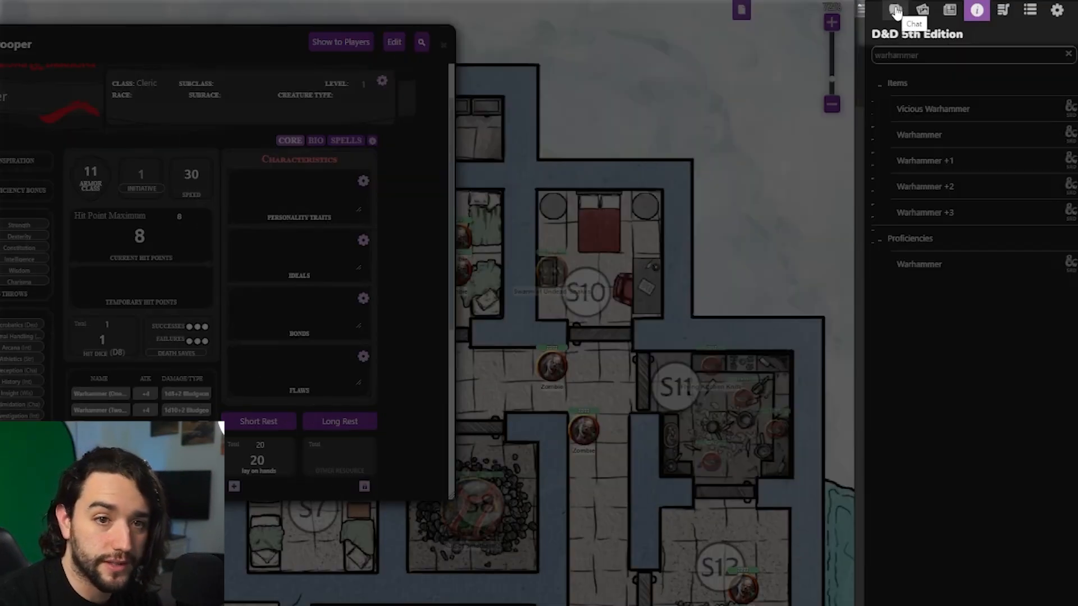
# Show the chat and roll the one-handed Warhammer attack from the character sheet.
pyautogui.click(895, 10)
pyautogui.scroll(-1, 116, 368)
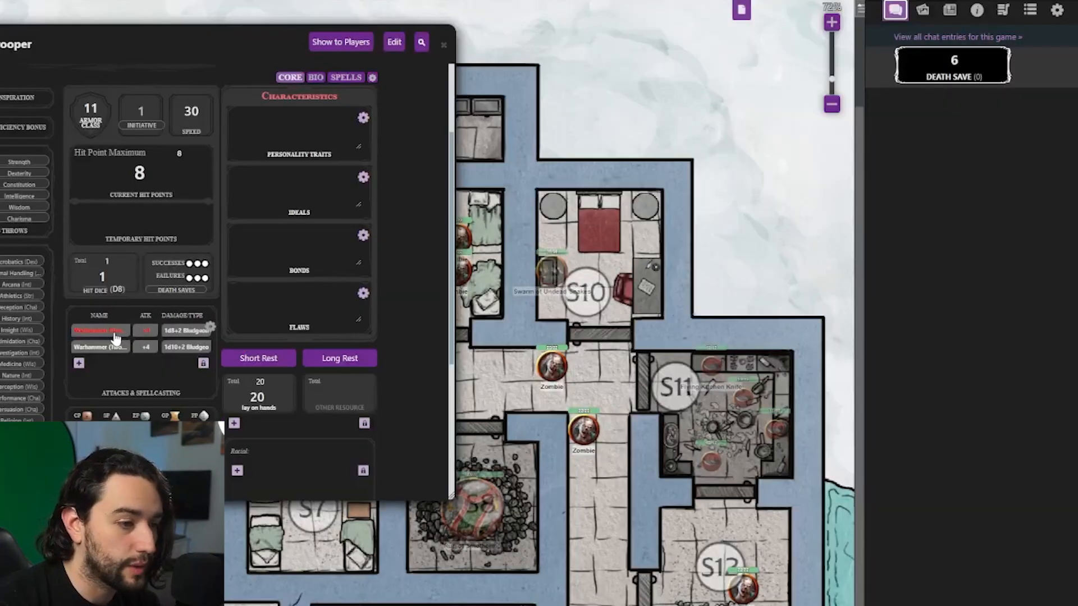
pyautogui.click(115, 337)
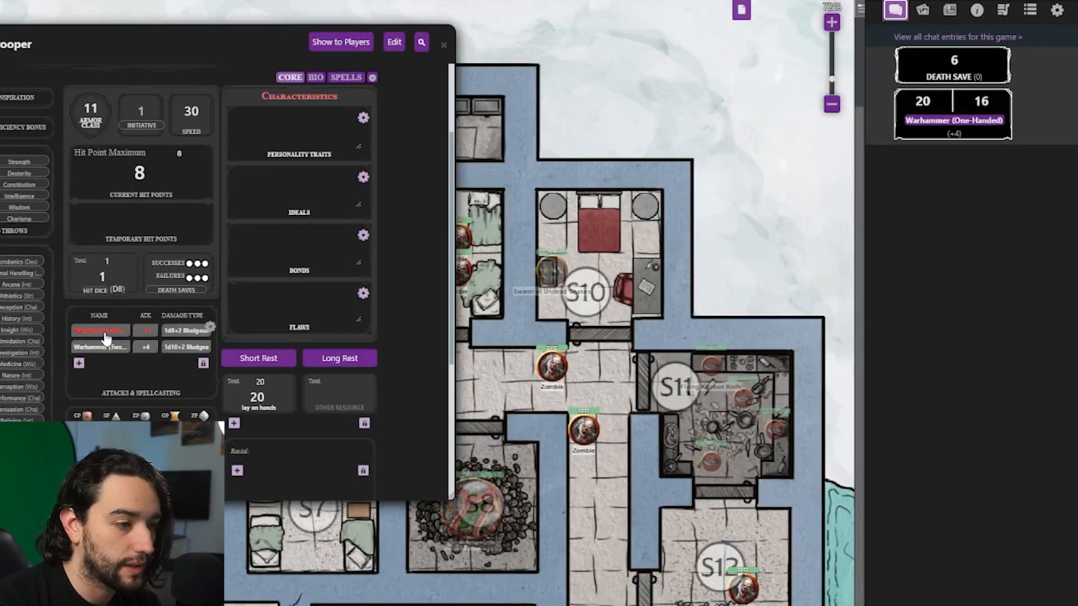
pyautogui.moveTo(901, 101)
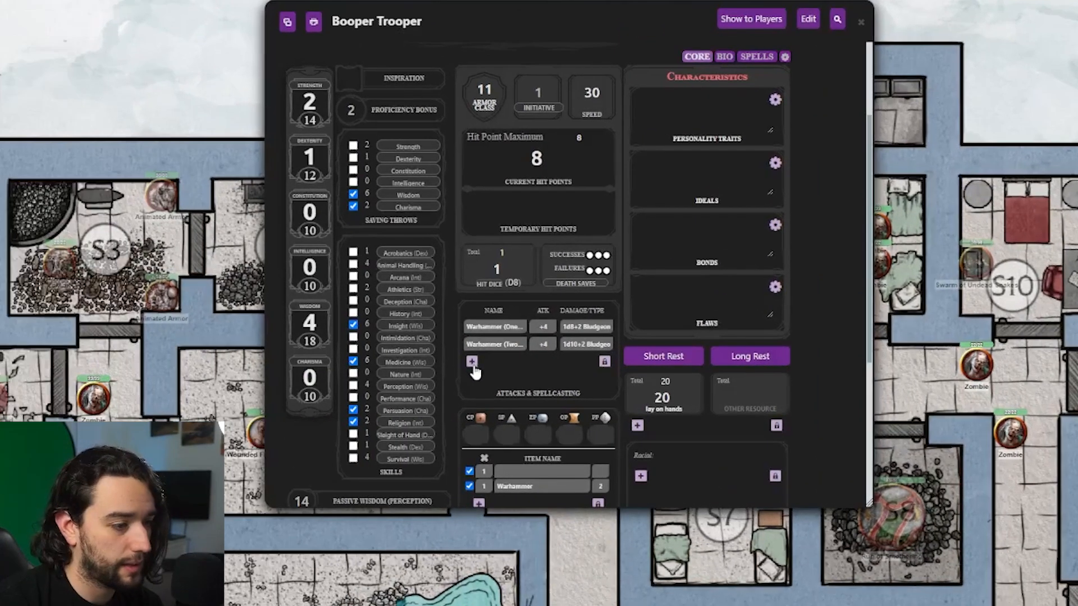
# Add a new attack named "greatsword" to the character sheet and set its range to "melee".
pyautogui.click(79, 364)
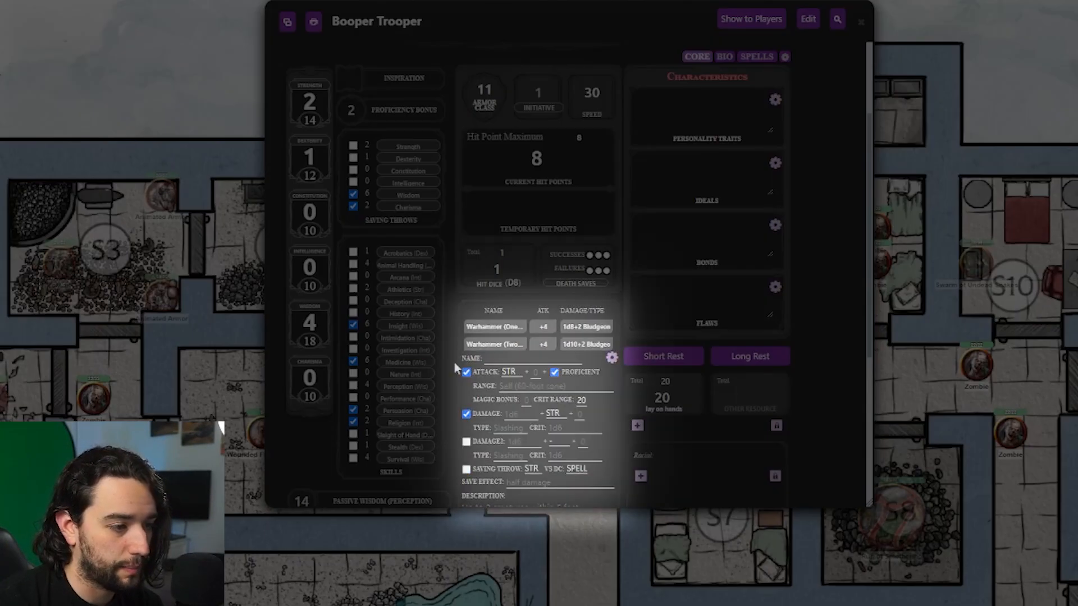
pyautogui.click(494, 359)
pyautogui.write('greats')
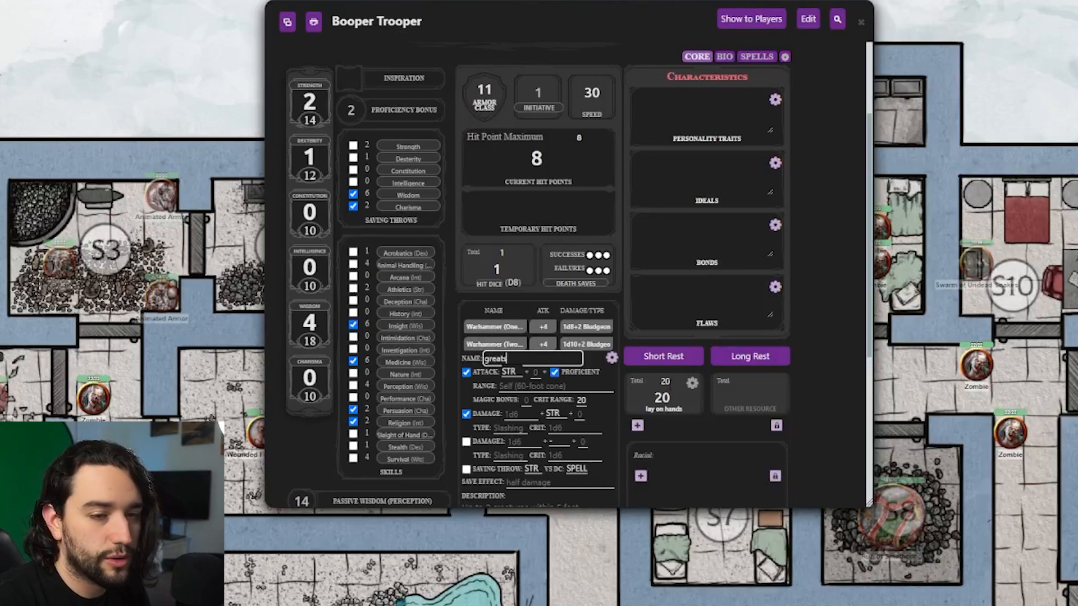
pyautogui.write('word')
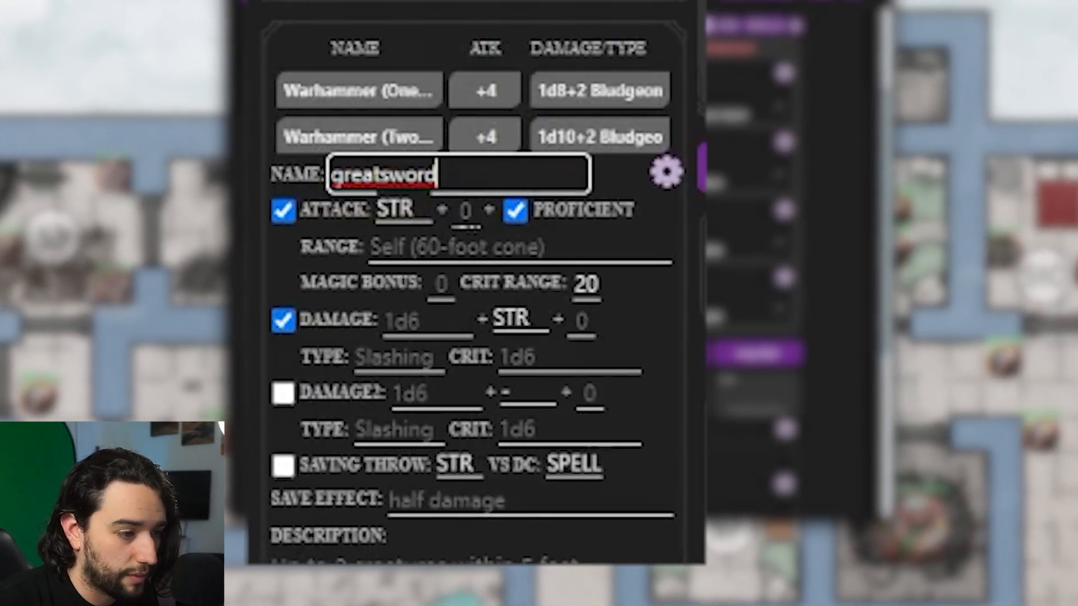
pyautogui.click(489, 239)
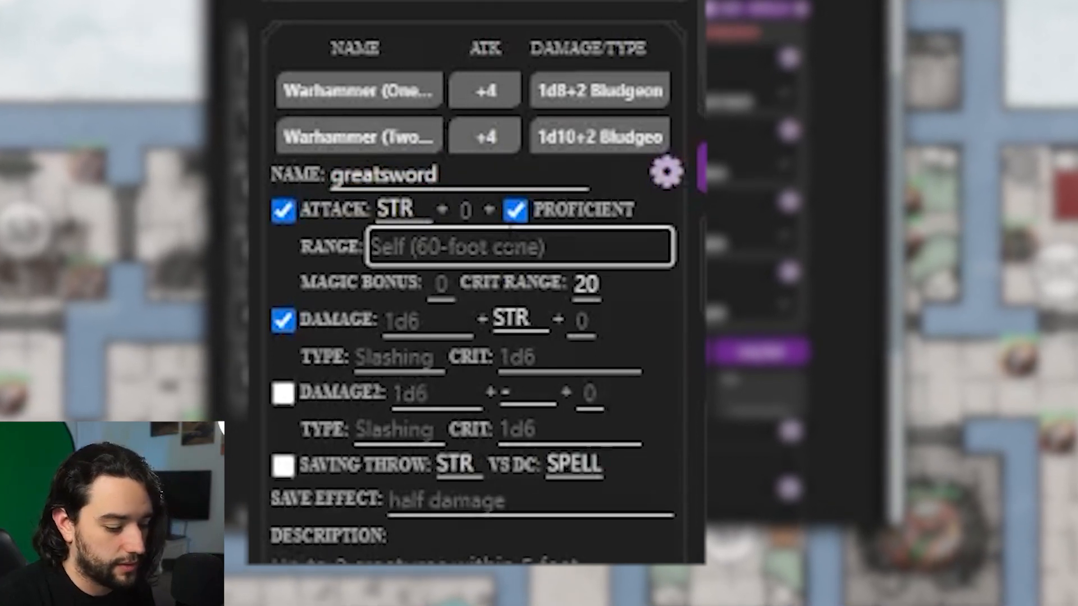
pyautogui.write('melee')
pyautogui.press('Tab')
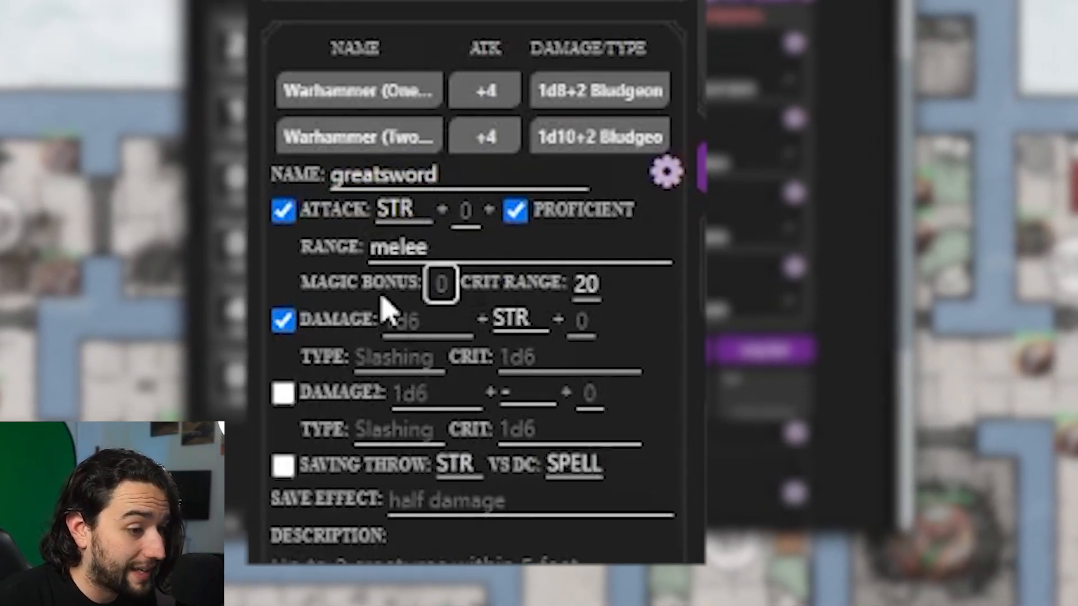
# Set the greatsword's damage to 2d6, type to Slashing and critical damage to 2d6, and collapse the attack's settings.
pyautogui.click(594, 285)
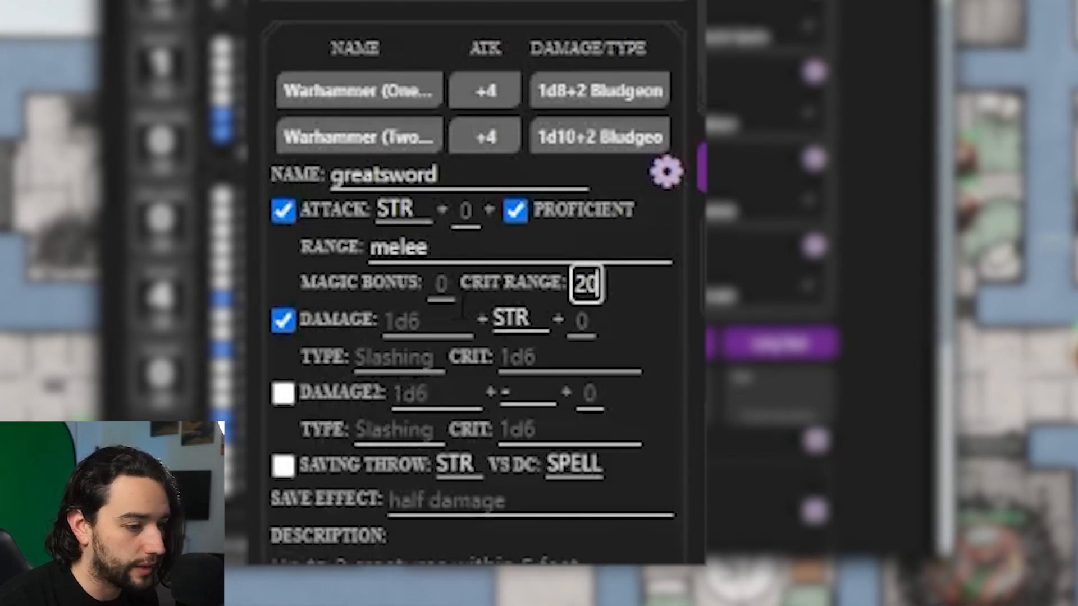
pyautogui.click(463, 311)
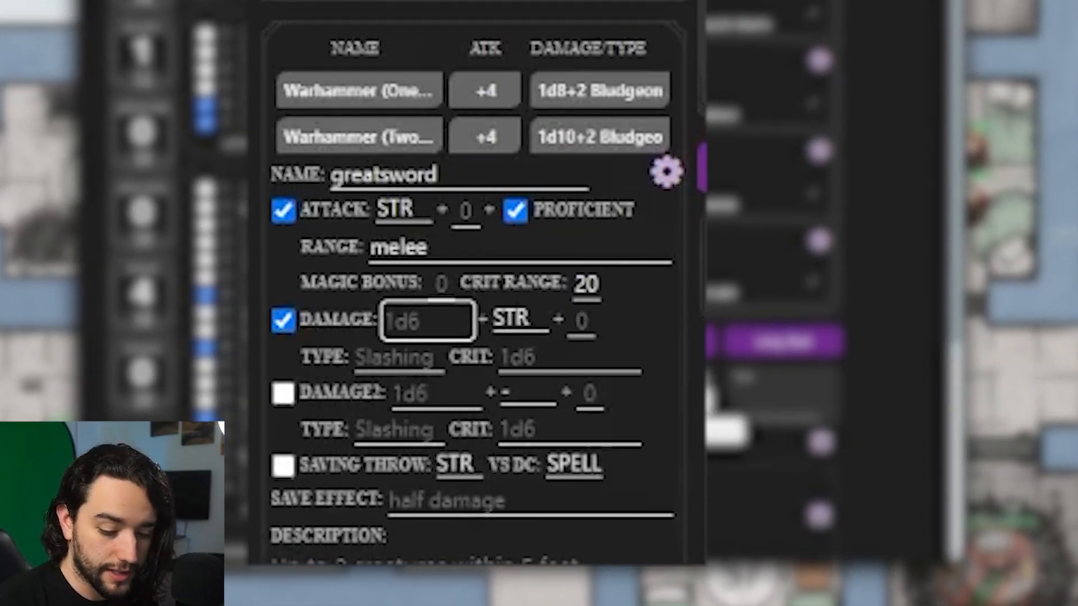
pyautogui.write('2d6')
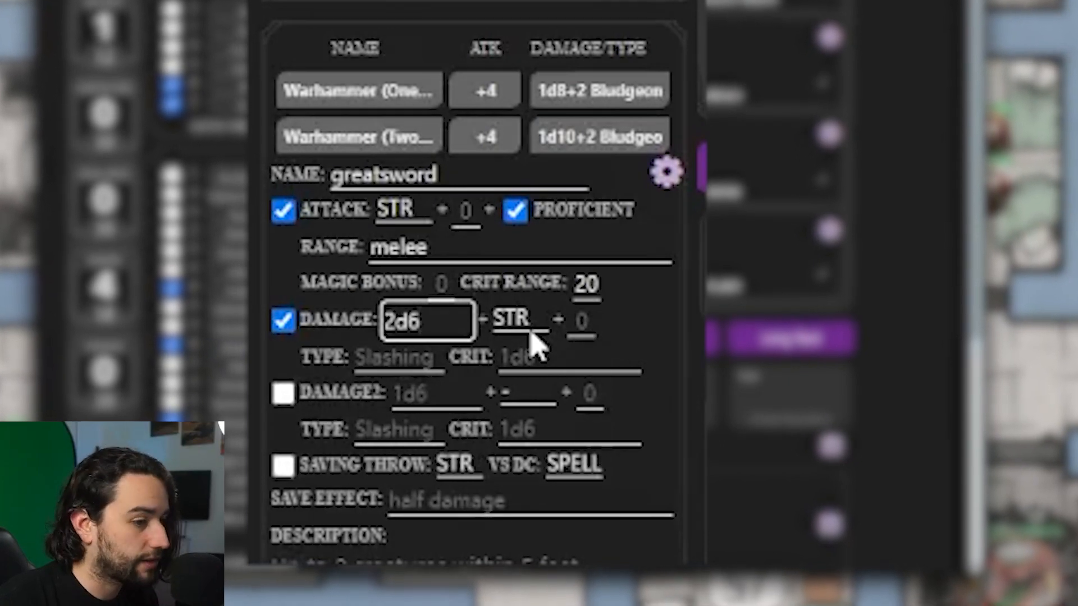
pyautogui.click(403, 358)
pyautogui.write('Sla')
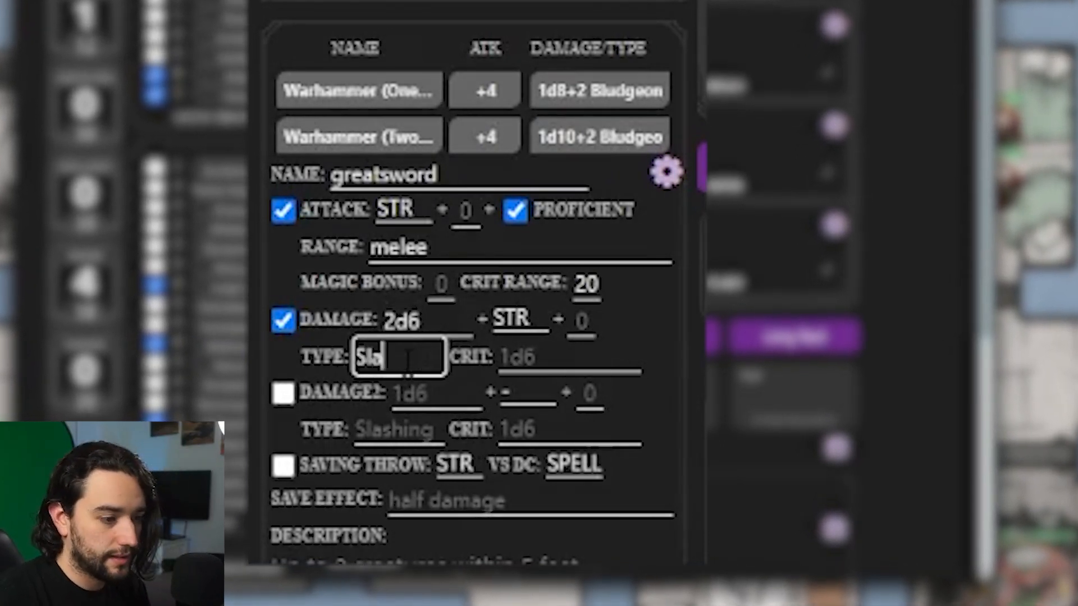
pyautogui.write('shing')
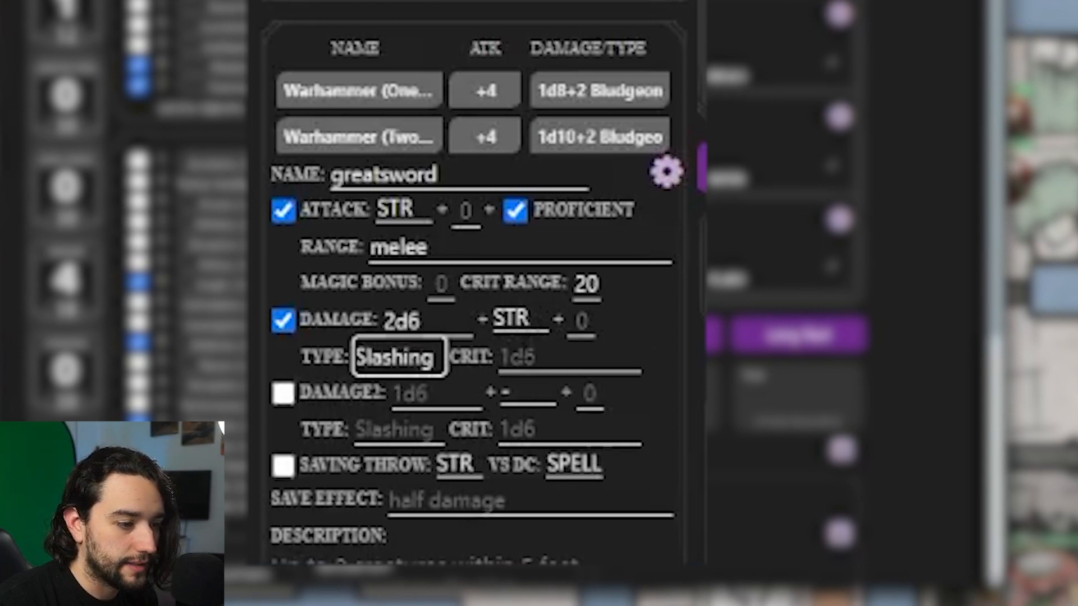
pyautogui.press('Tab')
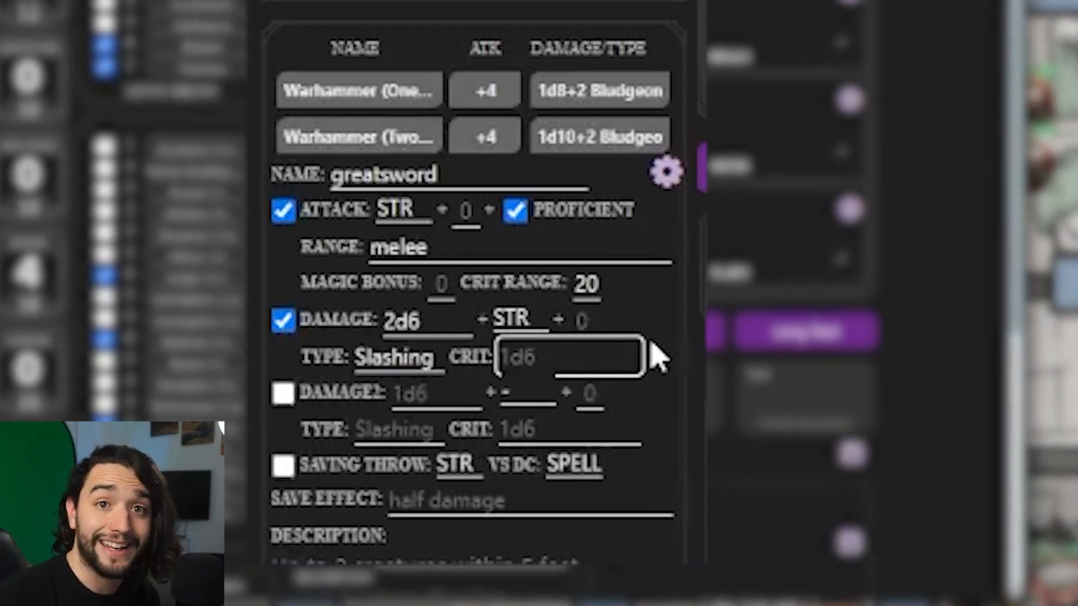
pyautogui.write('2d56')
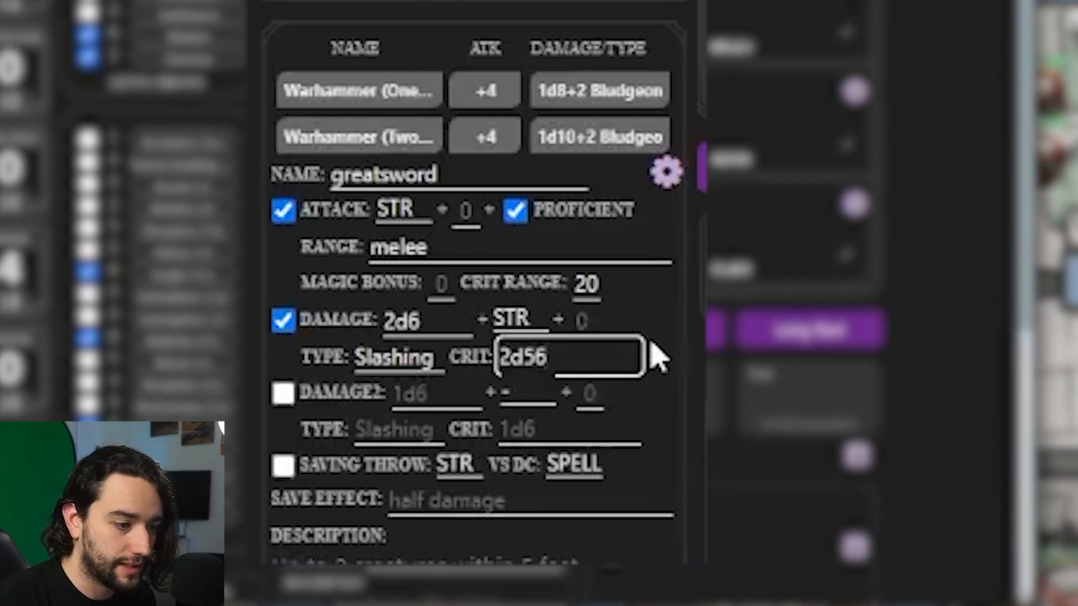
pyautogui.press('BackSpace')
pyautogui.press('BackSpace')
pyautogui.write('6')
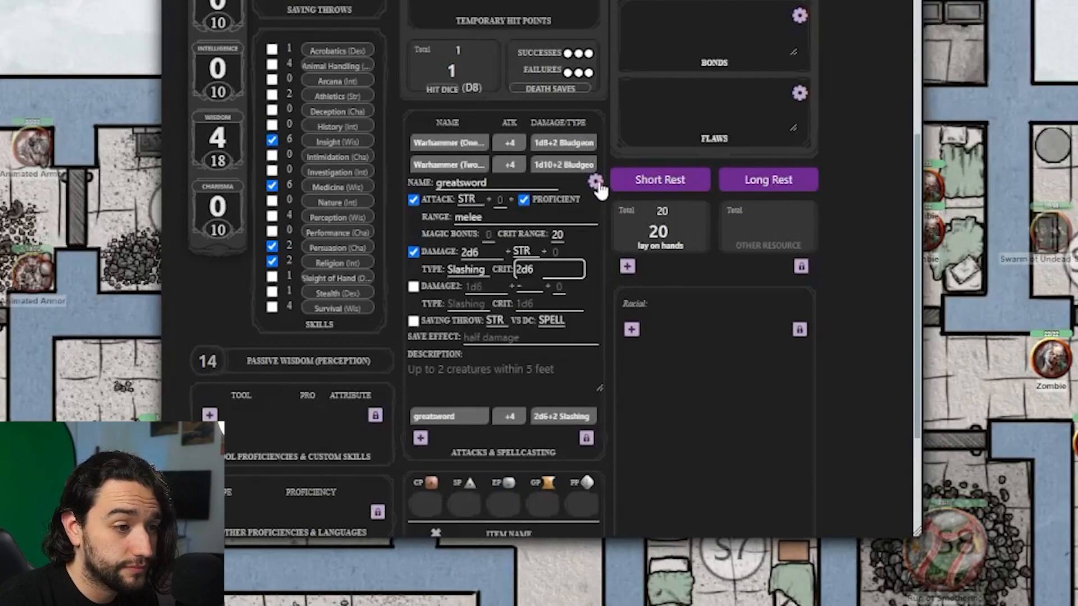
pyautogui.click(597, 182)
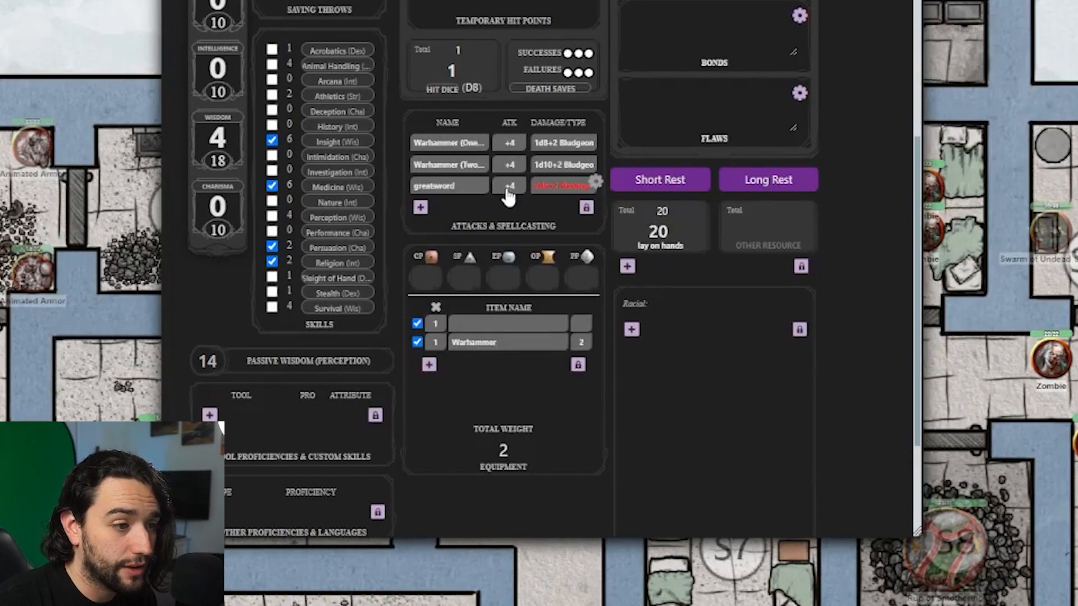
# Roll the greatsword attack, and roll damage for the one-handed Warhammer and the greatsword from their chat results.
pyautogui.scroll(2, 441, 275)
pyautogui.click(441, 277)
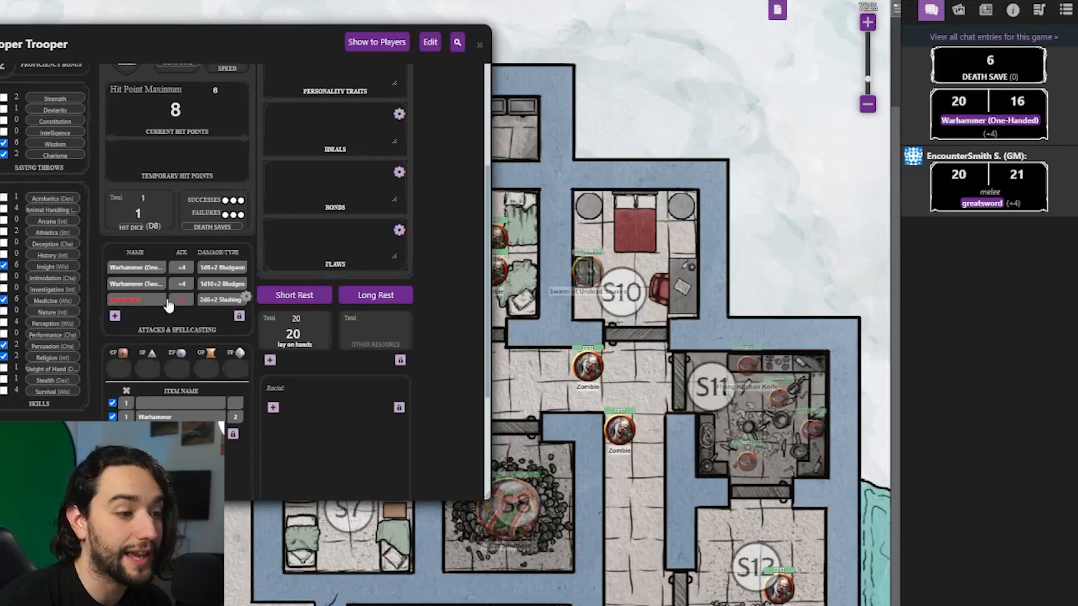
pyautogui.click(992, 128)
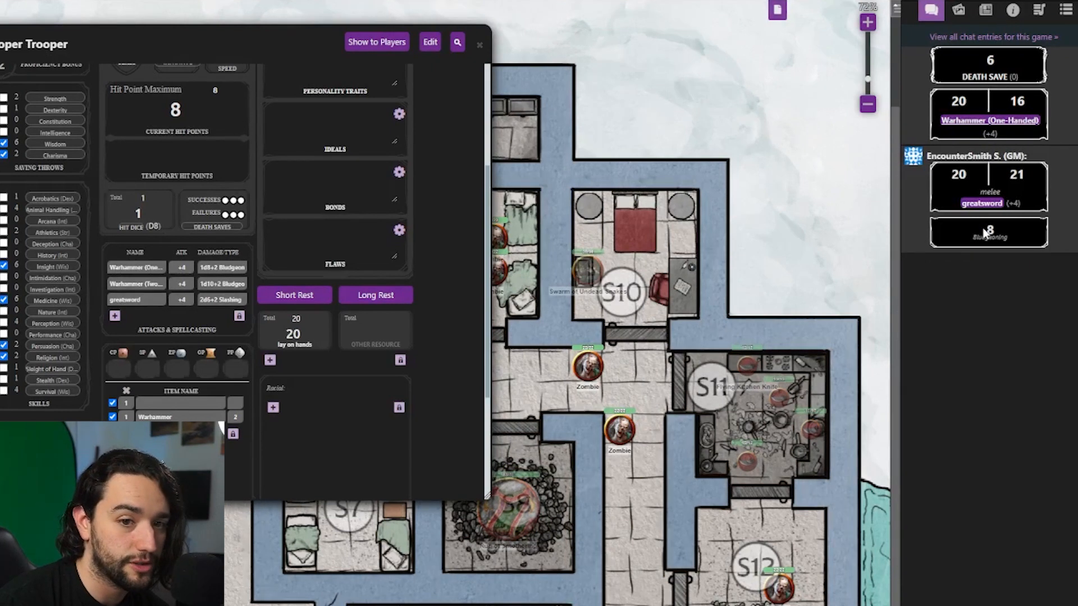
pyautogui.click(982, 204)
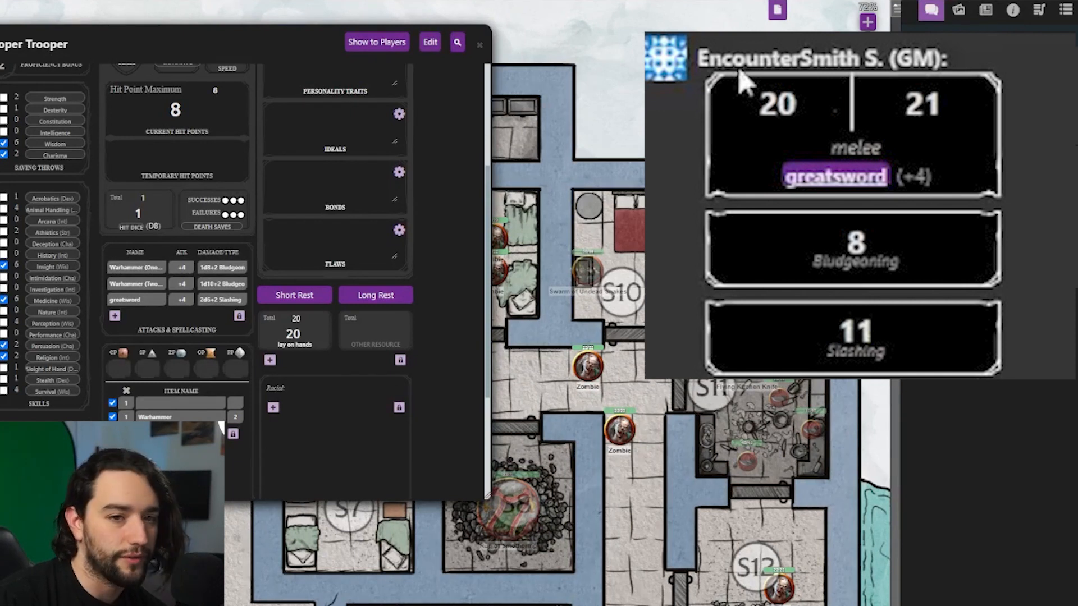
# Open the character sheet's settings, change Roll Queries to Advantage Toggle, and set it back to Always Roll Advantage.
pyautogui.scroll(5, 371, 315)
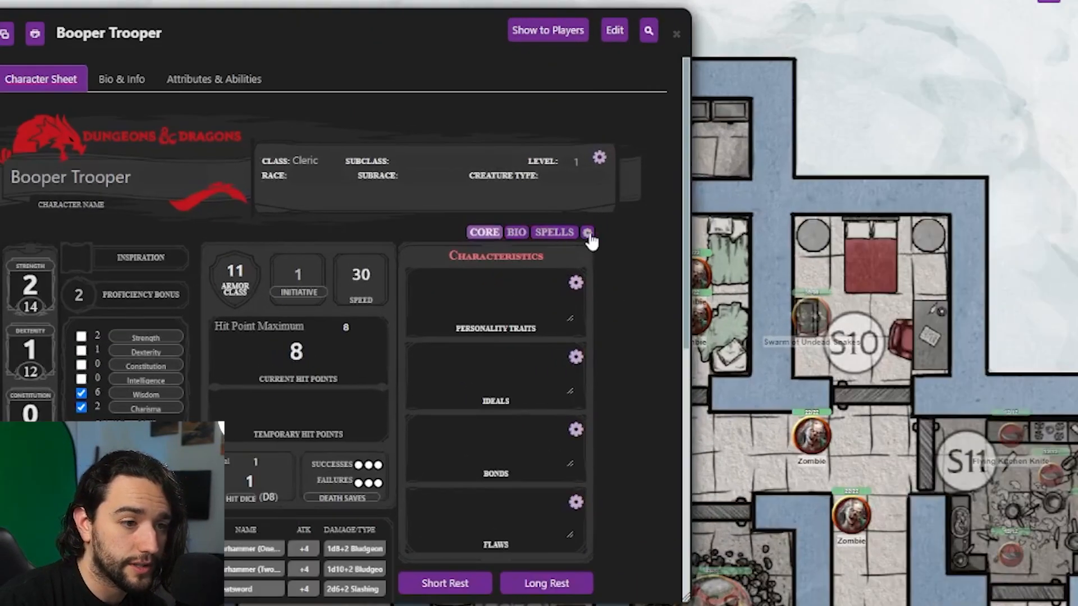
pyautogui.click(408, 204)
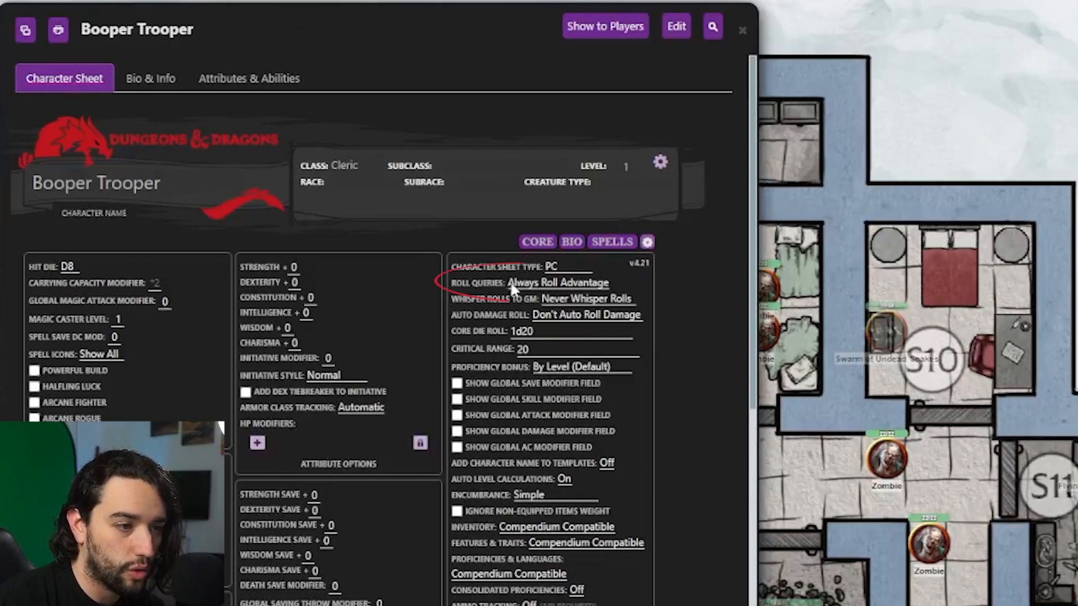
pyautogui.click(554, 283)
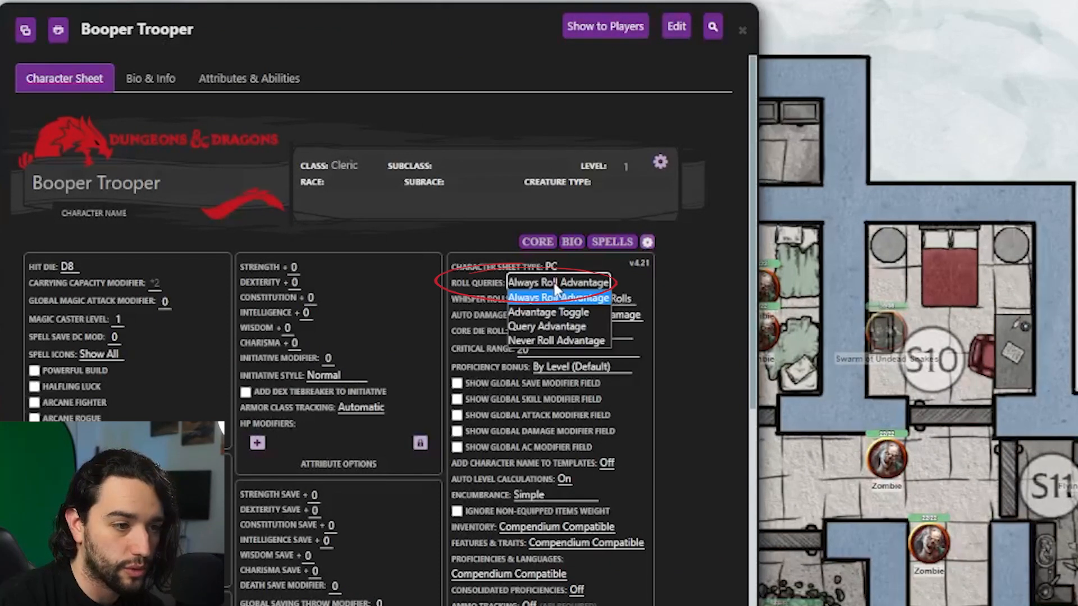
pyautogui.click(550, 315)
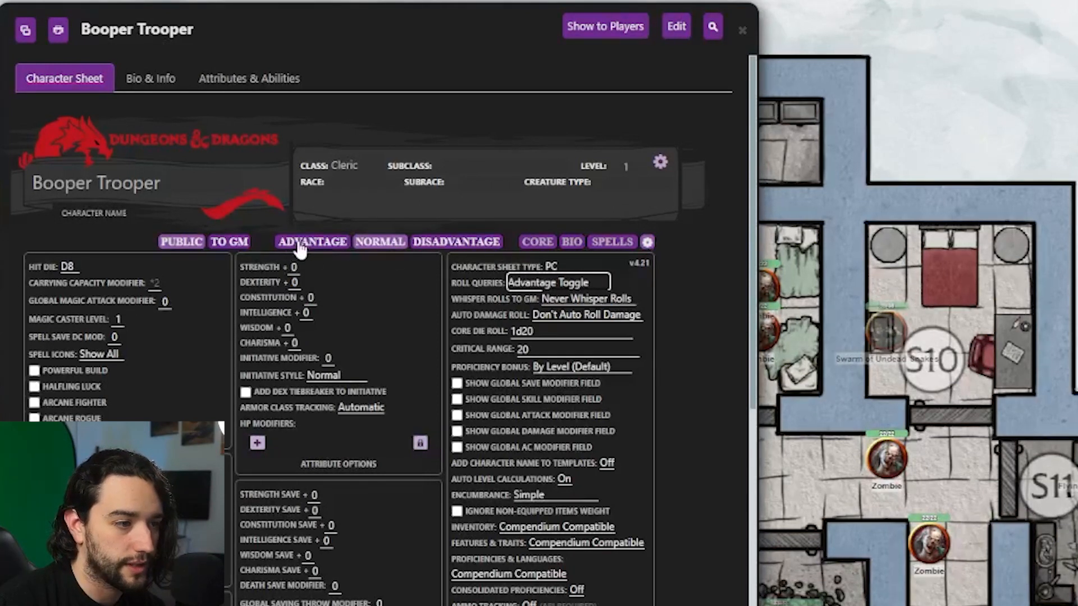
pyautogui.click(609, 286)
pyautogui.click(592, 296)
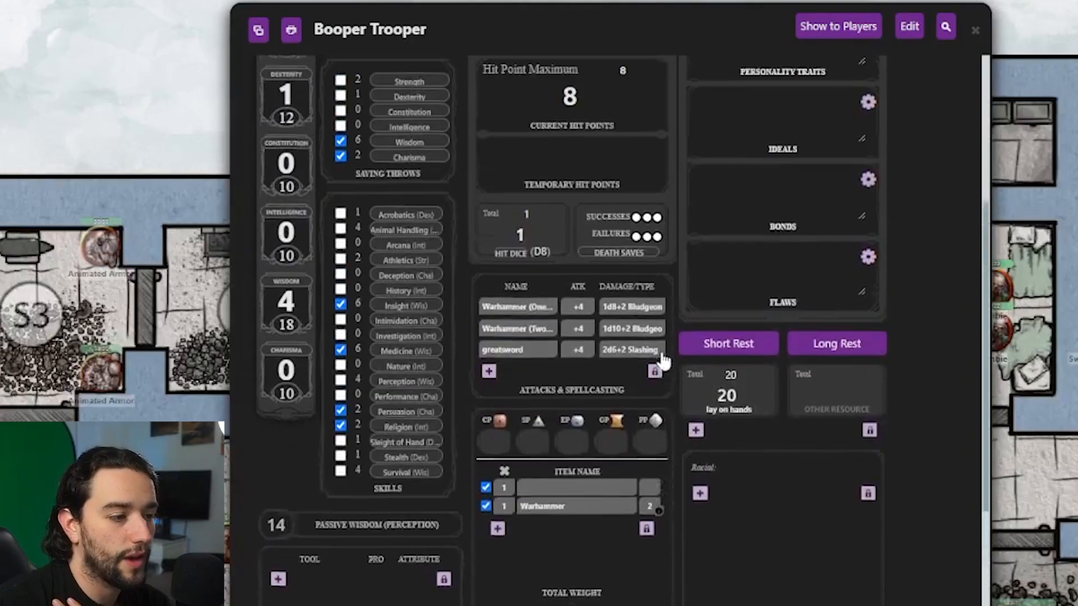
# Open the character's spells page and list the Spells category in the D&D 5th Edition compendium.
pyautogui.scroll(3, 562, 337)
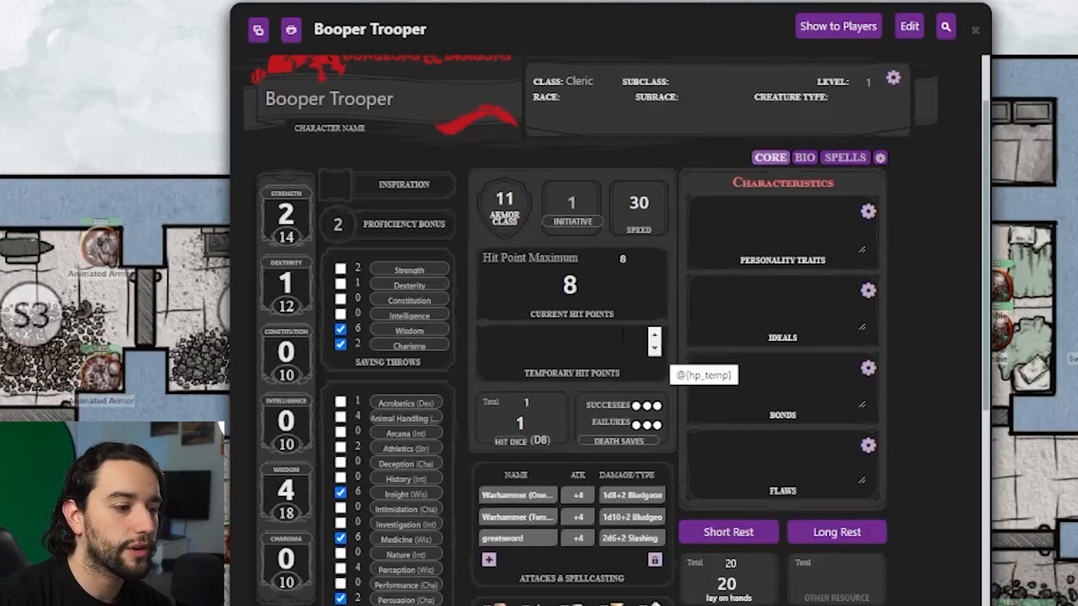
pyautogui.scroll(1, 563, 368)
pyautogui.scroll(-6, 564, 368)
pyautogui.scroll(8, 566, 374)
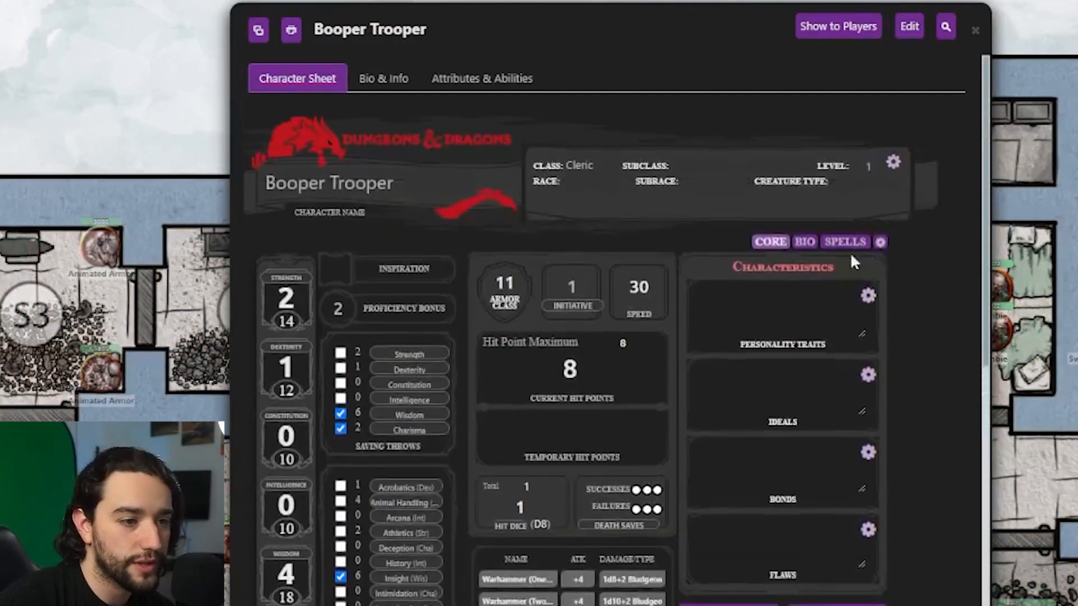
pyautogui.click(845, 241)
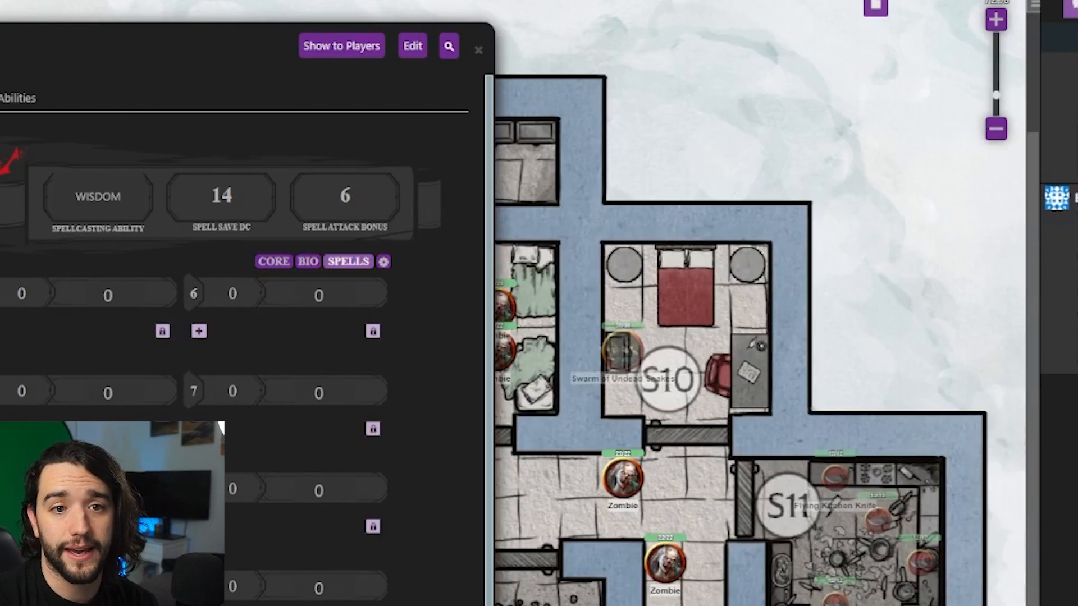
pyautogui.click(943, 17)
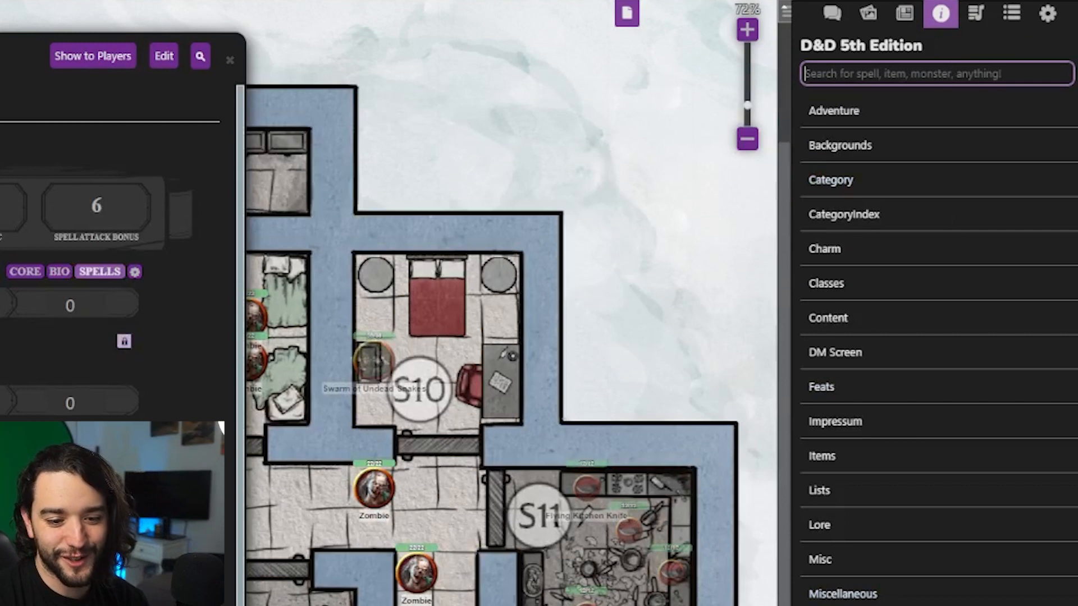
pyautogui.write('Category:"Spells"')
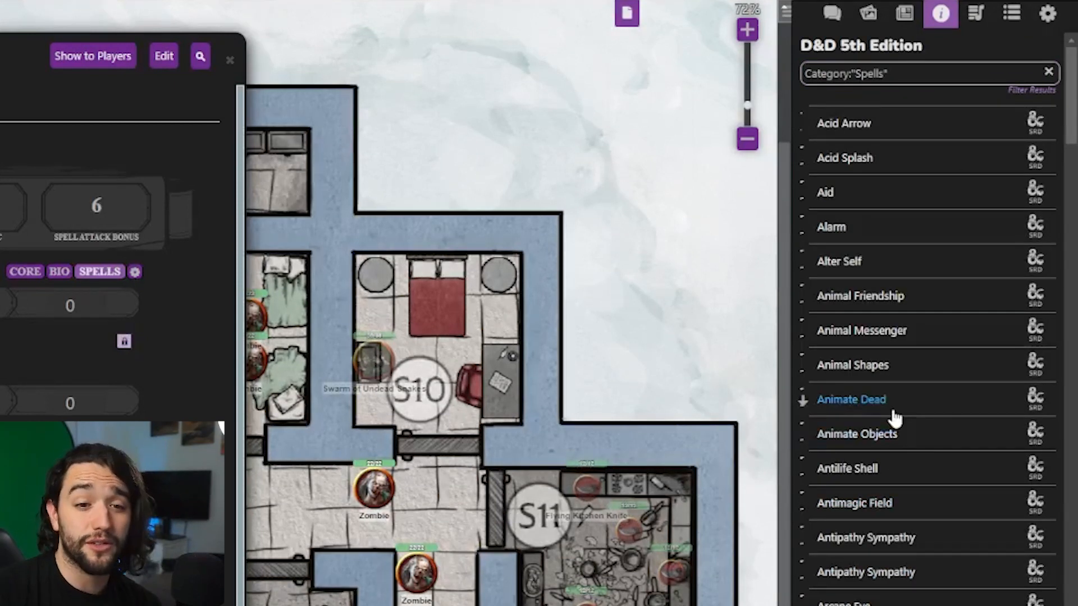
pyautogui.scroll(-10, 886, 404)
pyautogui.scroll(10, 885, 405)
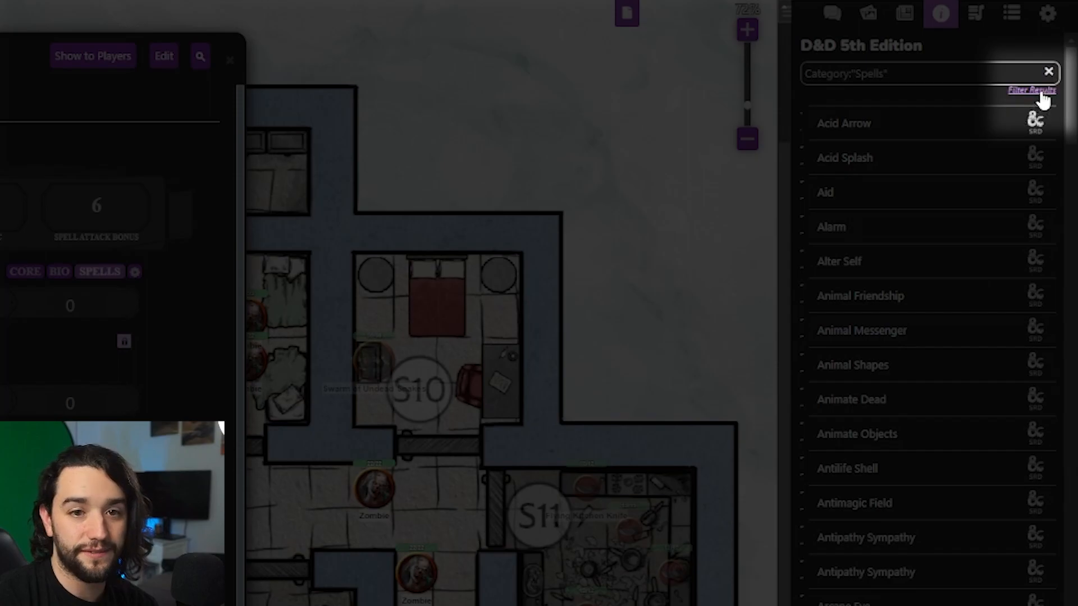
# Filter the compendium spells to the Cleric class with levels Cantrip and Level 1, and apply the filters.
pyautogui.click(1032, 91)
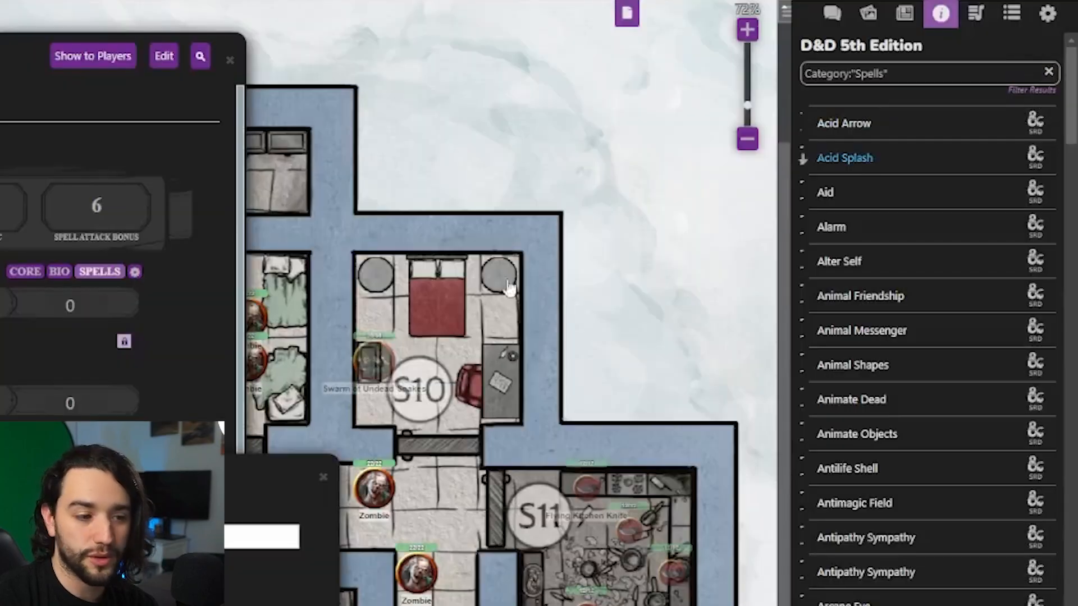
pyautogui.click(33, 418)
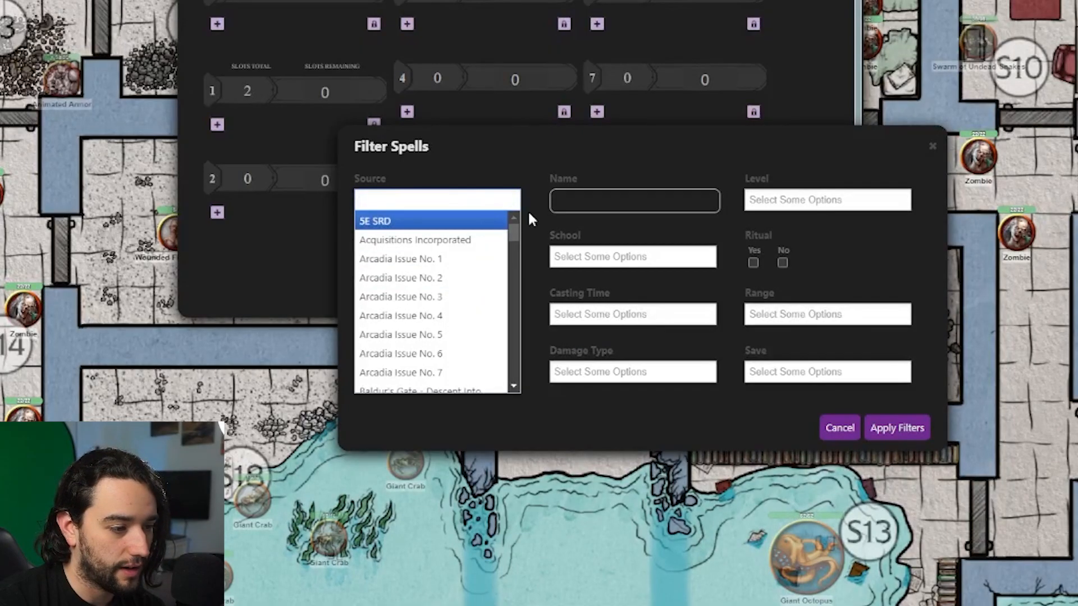
pyautogui.click(91, 436)
pyautogui.click(419, 261)
pyautogui.click(393, 336)
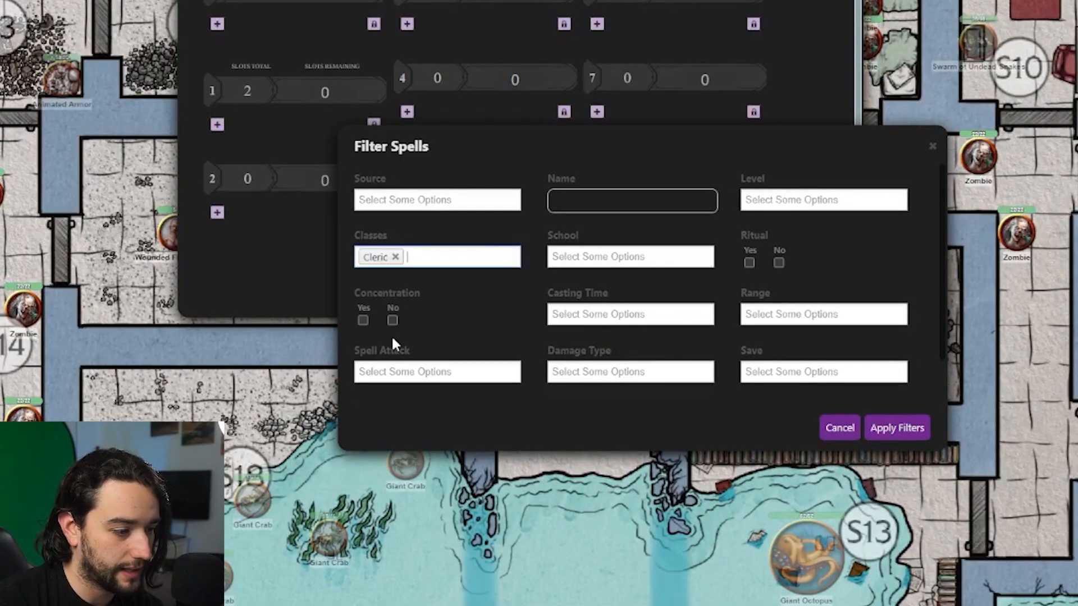
pyautogui.click(829, 204)
pyautogui.click(781, 220)
pyautogui.click(839, 202)
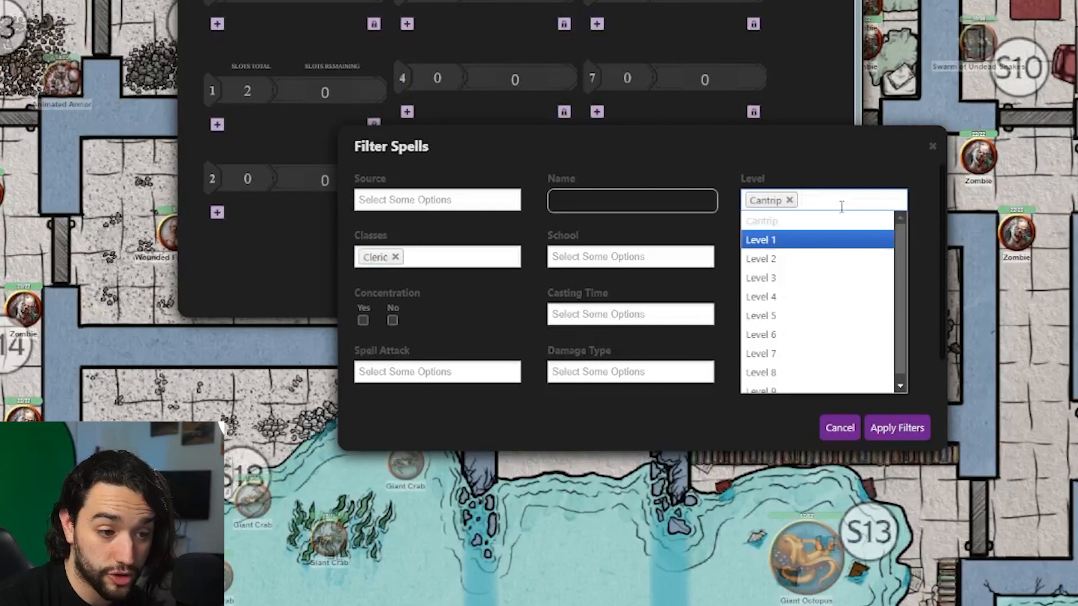
pyautogui.click(763, 240)
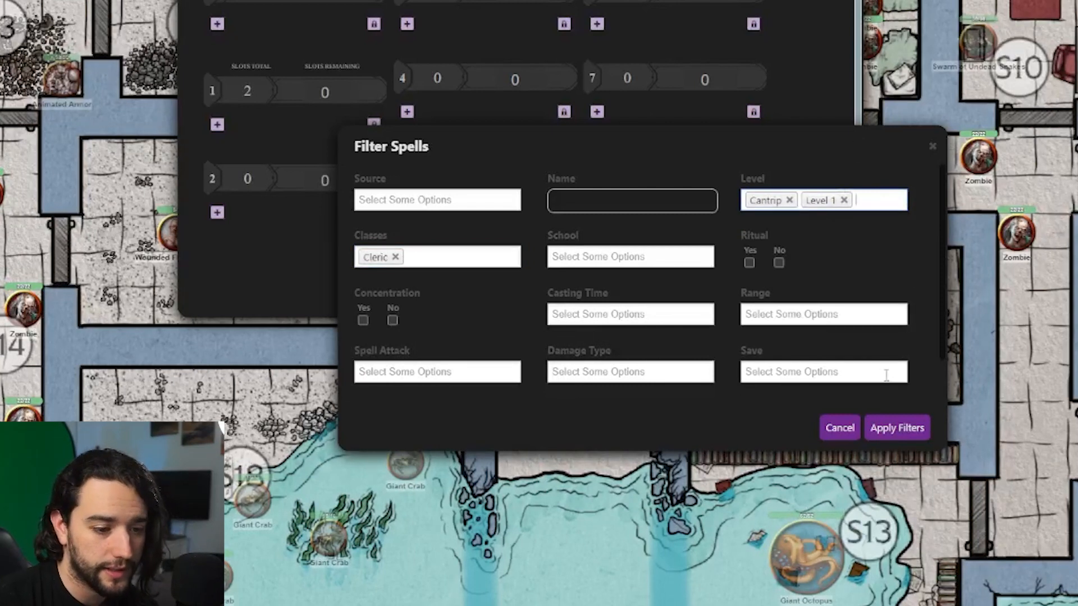
pyautogui.click(891, 430)
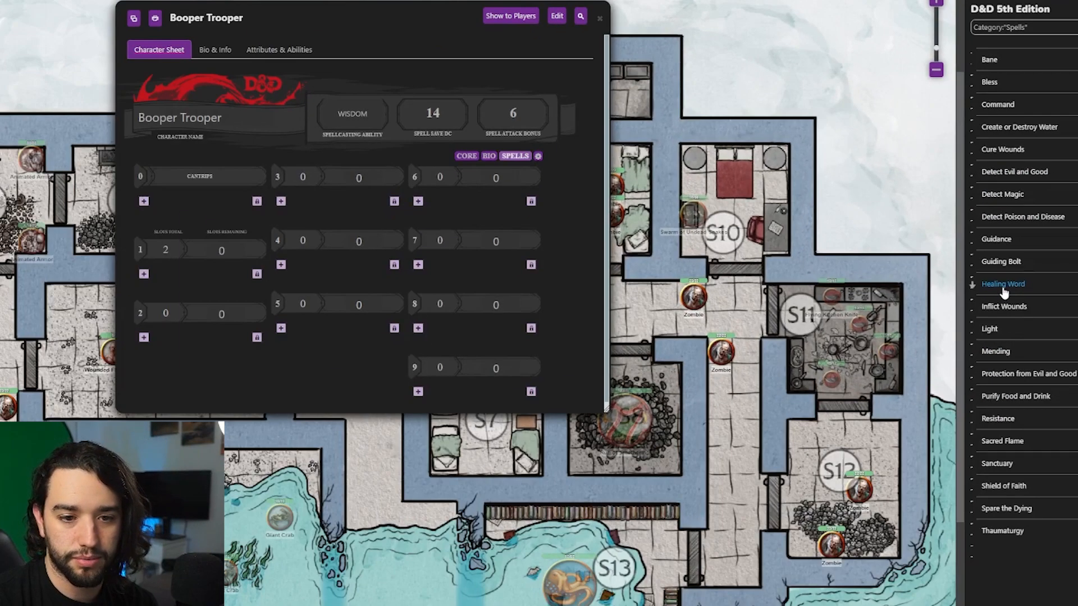
# Add the Healing Word spell from the compendium to the character's spell sheet.
pyautogui.moveTo(873, 421); pyautogui.dragTo(314, 258)
pyautogui.moveTo(1001, 261); pyautogui.dragTo(379, 242)
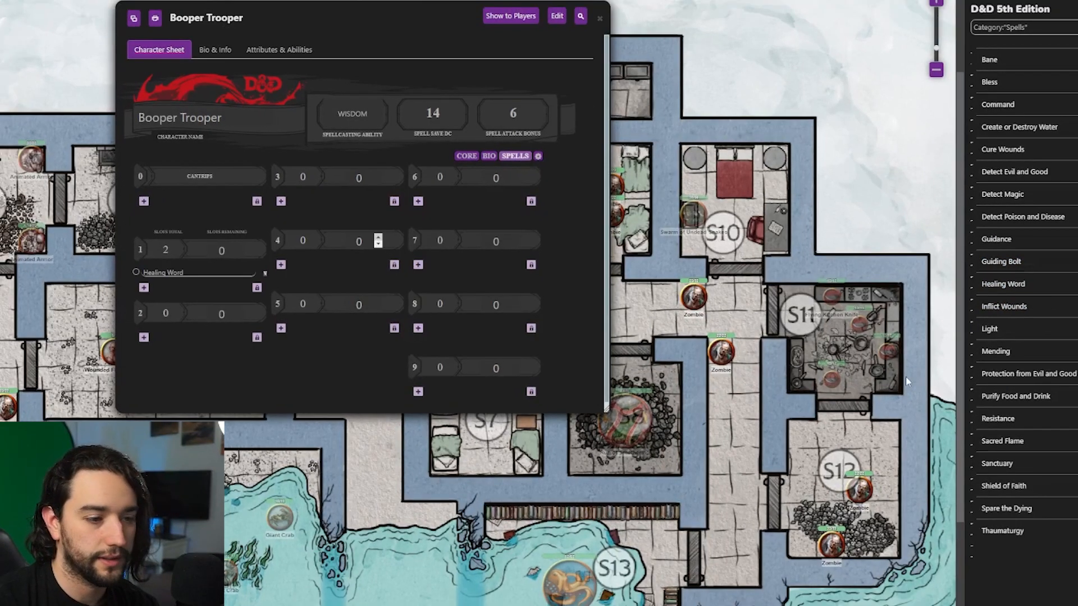
# Add the Sacred Flame and Guiding Bolt spells from the compendium to the spell sheet, cast Sacred Flame, and show the chat.
pyautogui.moveTo(1002, 441); pyautogui.dragTo(268, 230)
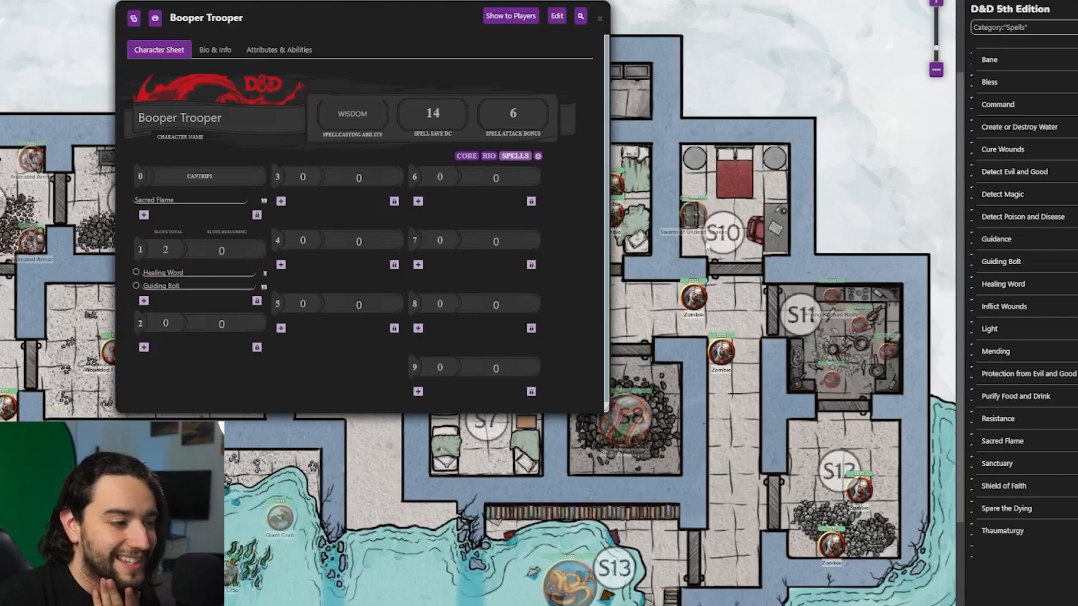
pyautogui.click(161, 205)
pyautogui.click(895, 32)
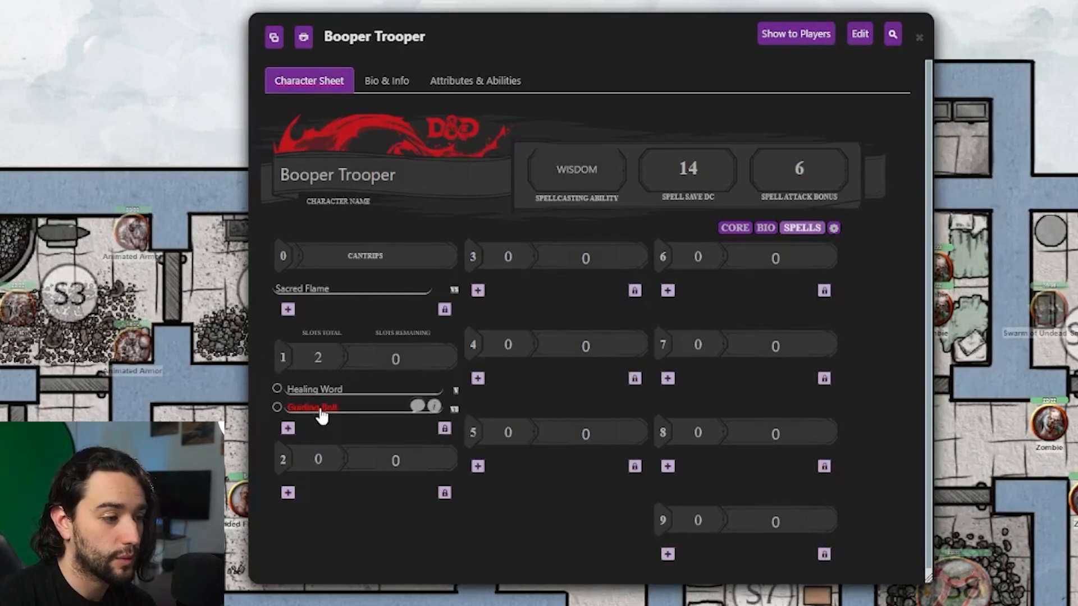
# Cast Guiding Bolt from the spell sheet and roll its damage at Level 1.
pyautogui.click(320, 413)
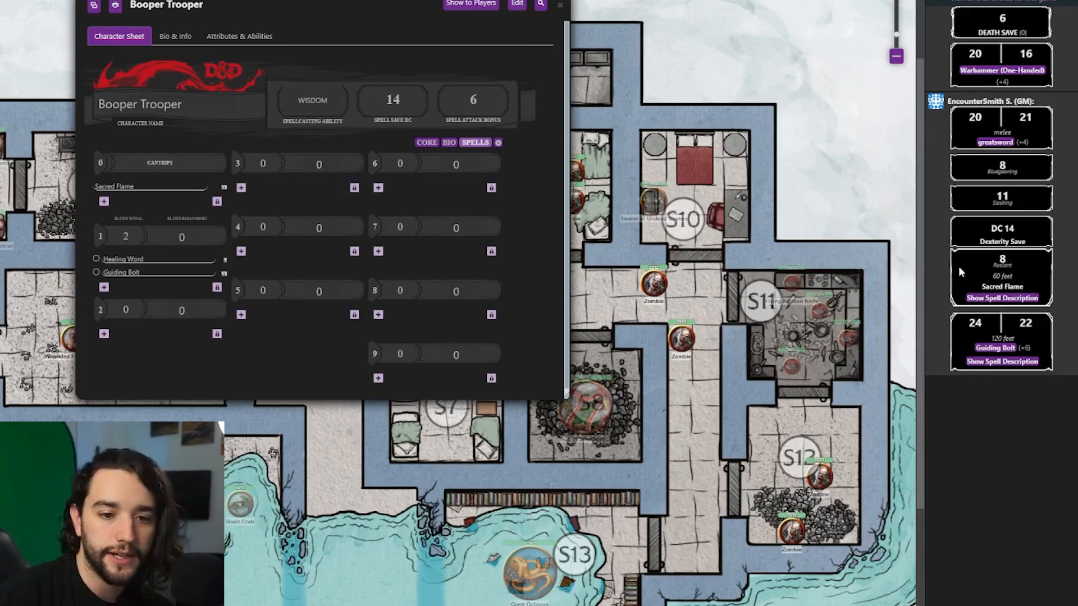
pyautogui.click(998, 349)
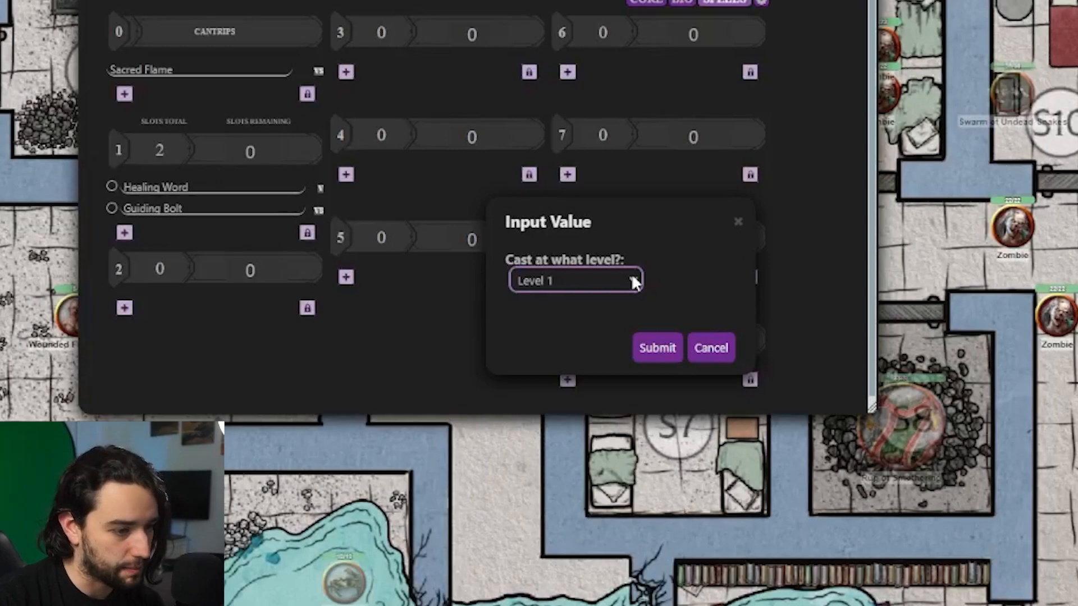
pyautogui.click(652, 349)
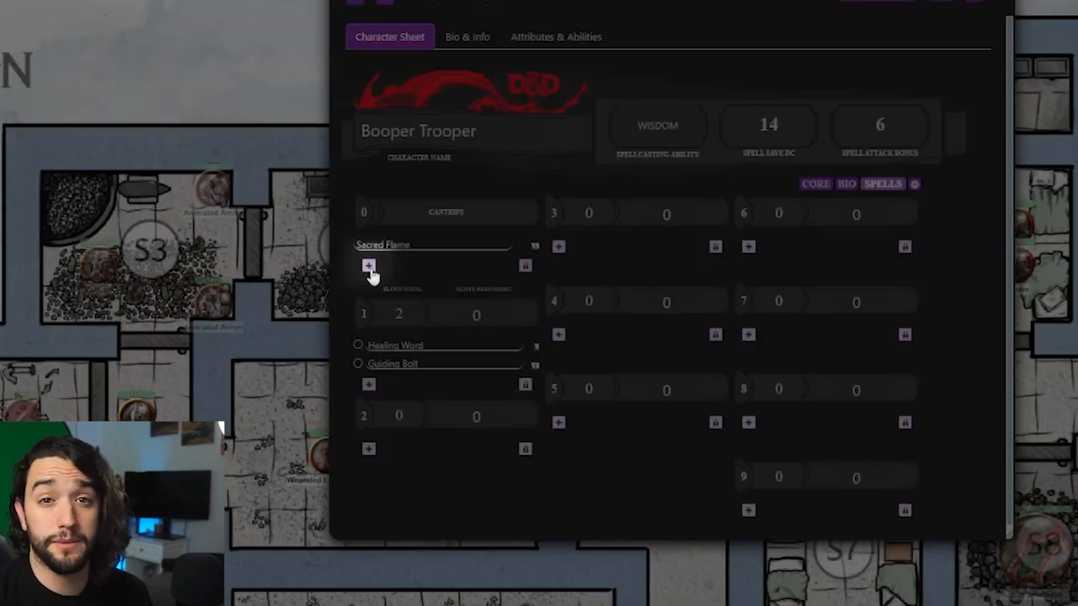
# Create a new cantrip named Firebolt on the spell sheet with Evocation as its school.
pyautogui.click(369, 270)
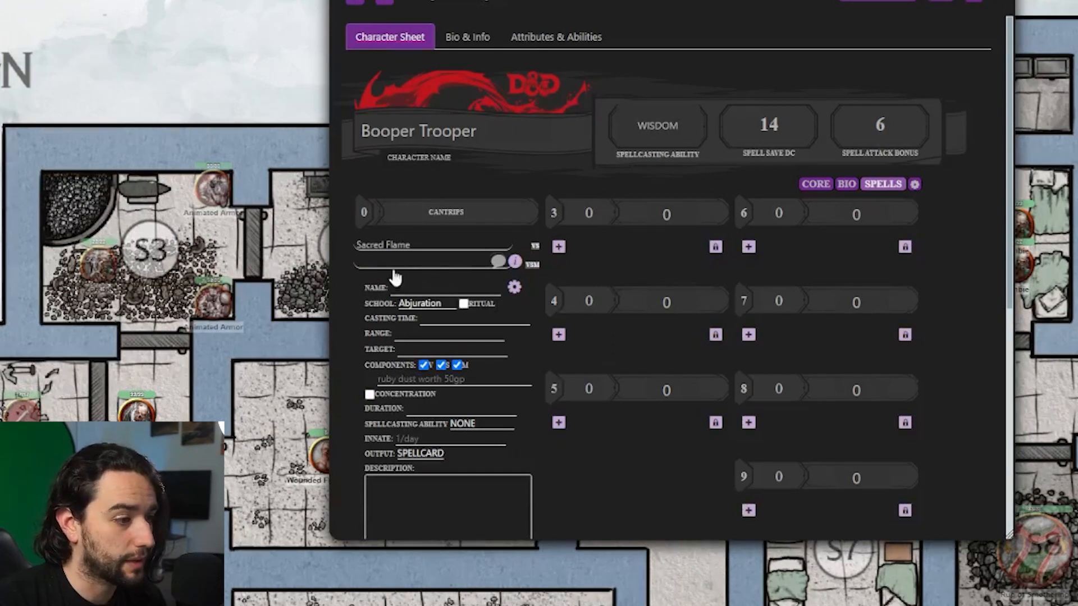
pyautogui.click(432, 286)
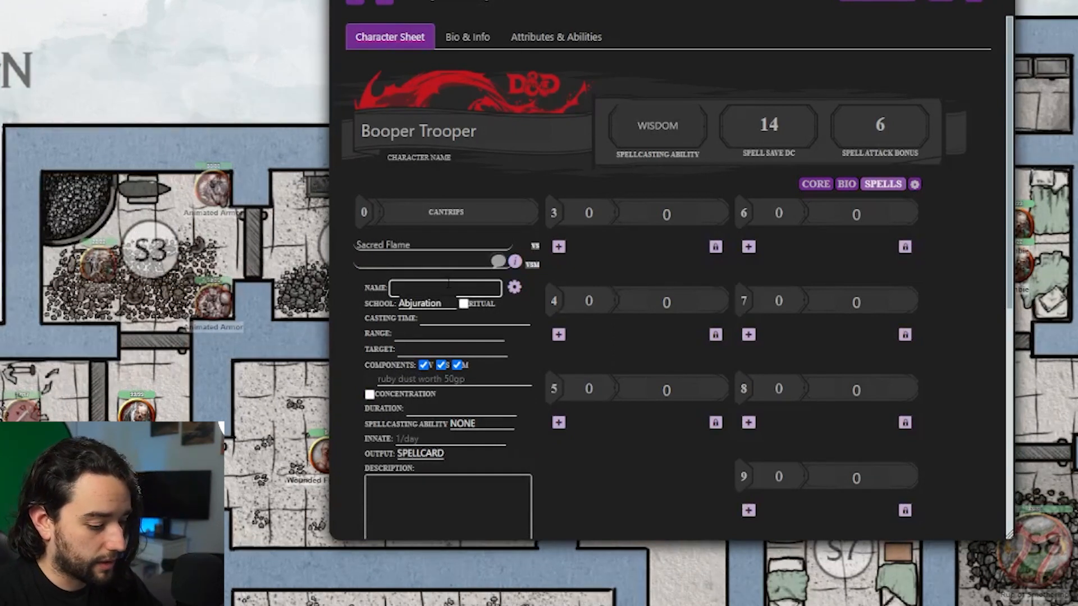
pyautogui.write('Firebolt')
pyautogui.click(427, 304)
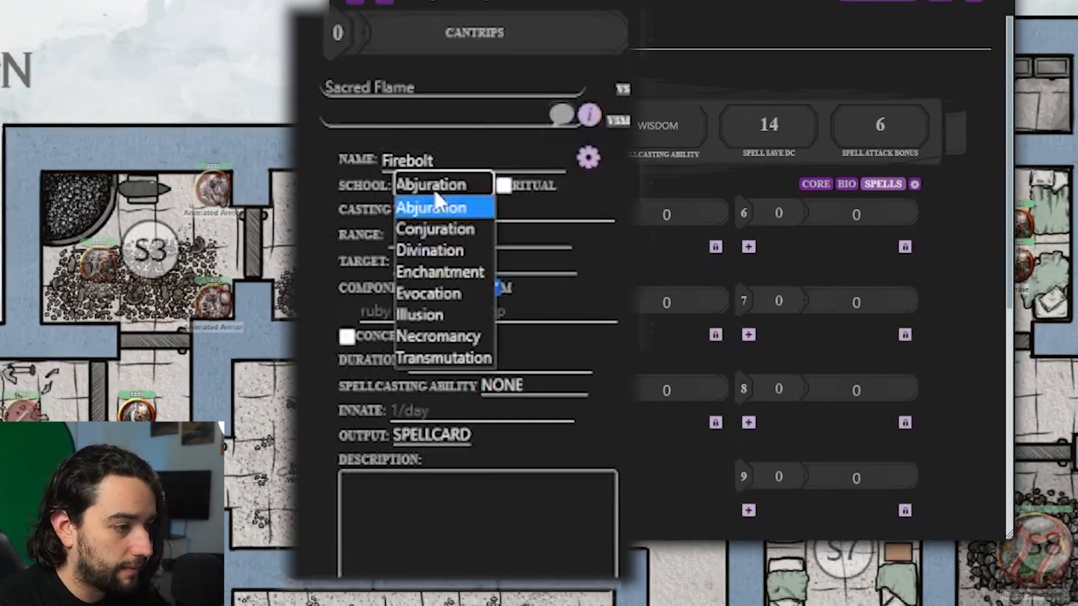
pyautogui.click(440, 294)
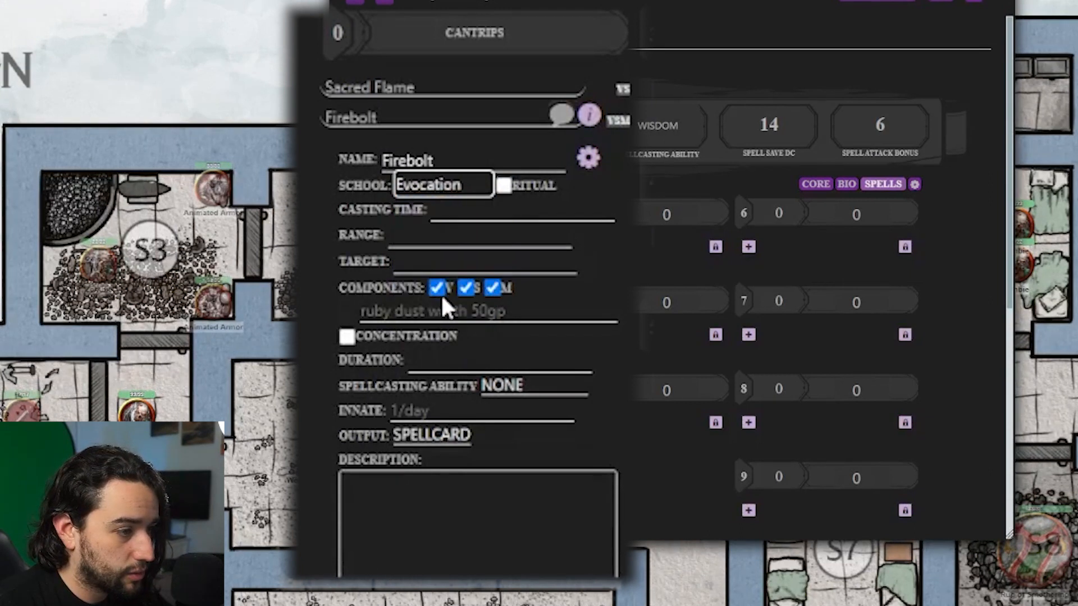
# Set Firebolt's casting time to "action", its range to "120ft." and its target to "one target".
pyautogui.click(505, 186)
pyautogui.click(504, 186)
pyautogui.click(509, 208)
pyautogui.write('a')
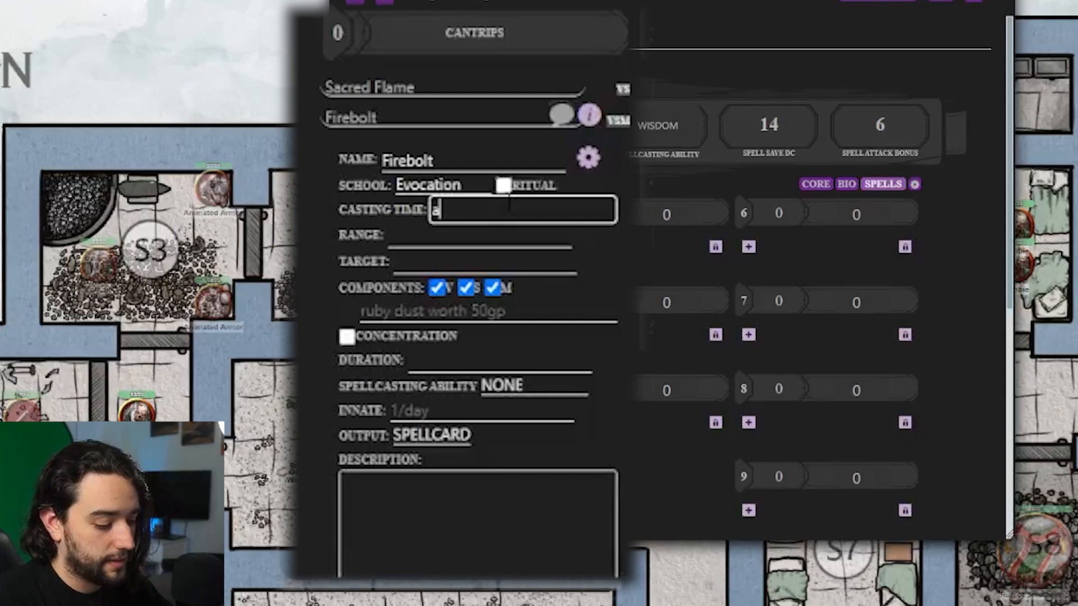
pyautogui.write('ction')
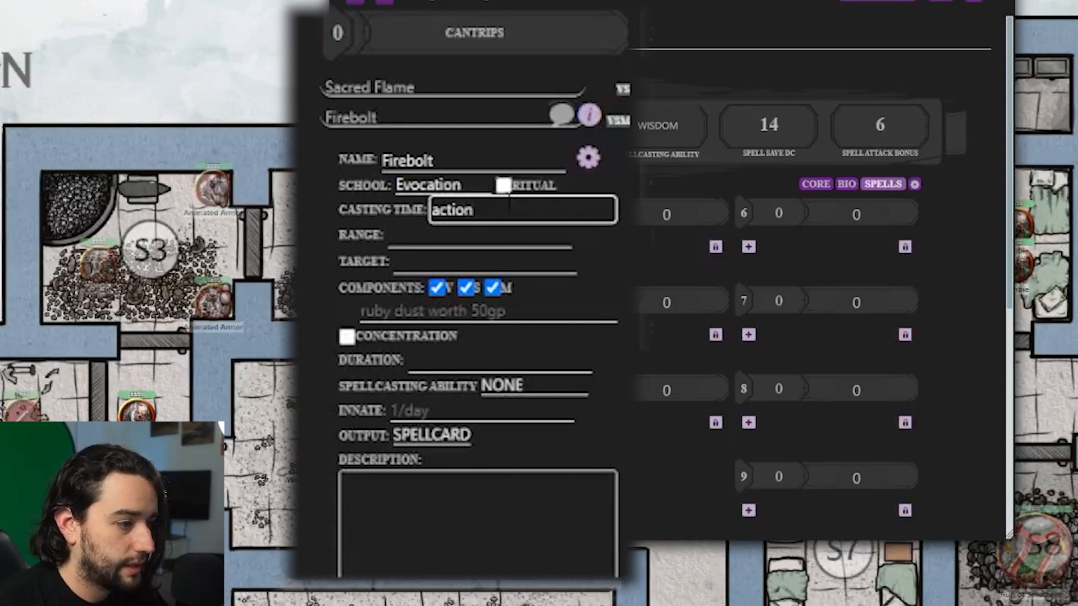
pyautogui.click(415, 246)
pyautogui.write('120ft.')
pyautogui.click(489, 275)
pyautogui.write('one tgarg')
pyautogui.press('BackSpace')
pyautogui.press('BackSpace')
pyautogui.press('BackSpace')
pyautogui.press('BackSpace')
pyautogui.write('arget')
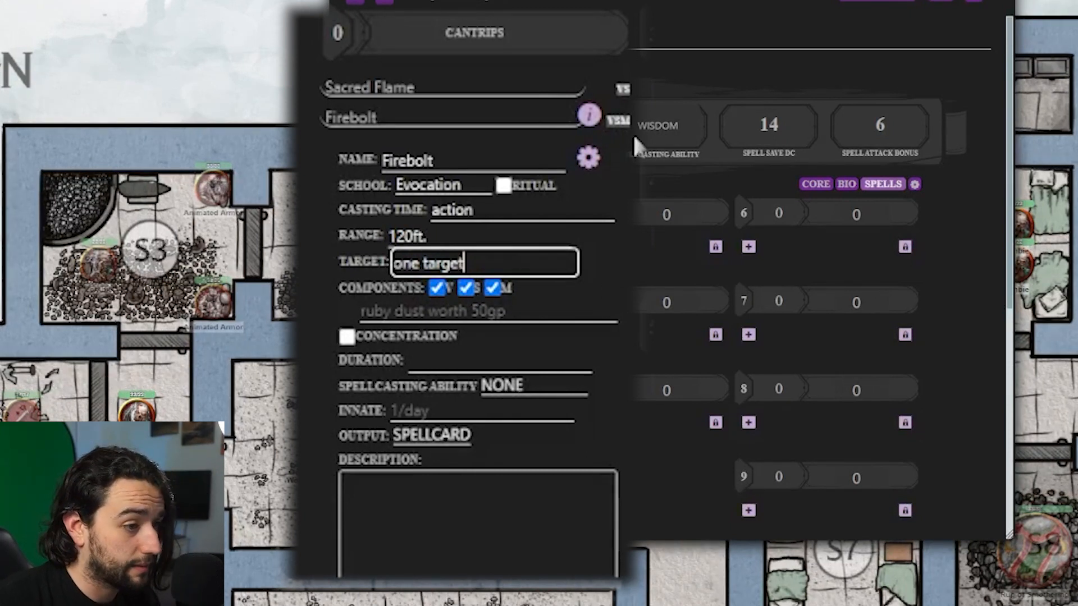
# Remove Firebolt's material component, set its duration to "instant", and choose SPELL as the spellcasting ability.
pyautogui.click(493, 288)
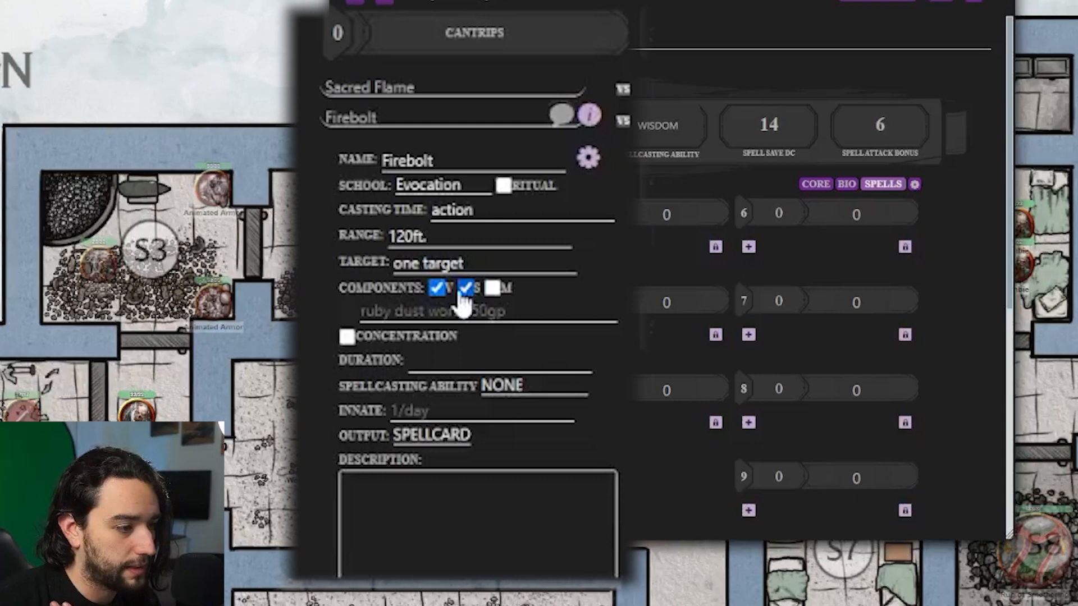
pyautogui.click(347, 338)
pyautogui.click(347, 337)
pyautogui.click(500, 361)
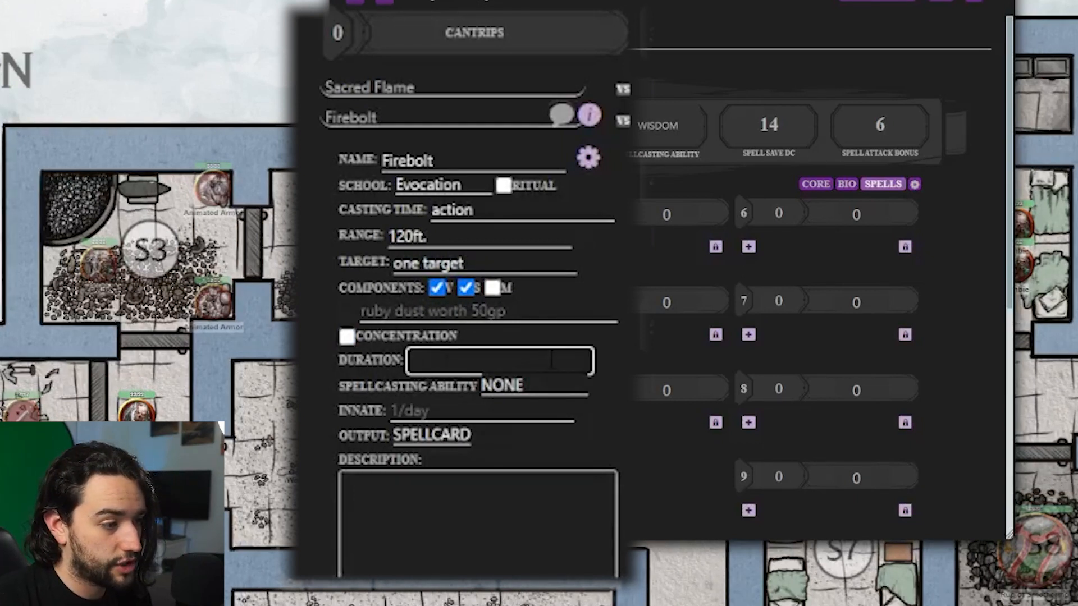
pyautogui.write('instant')
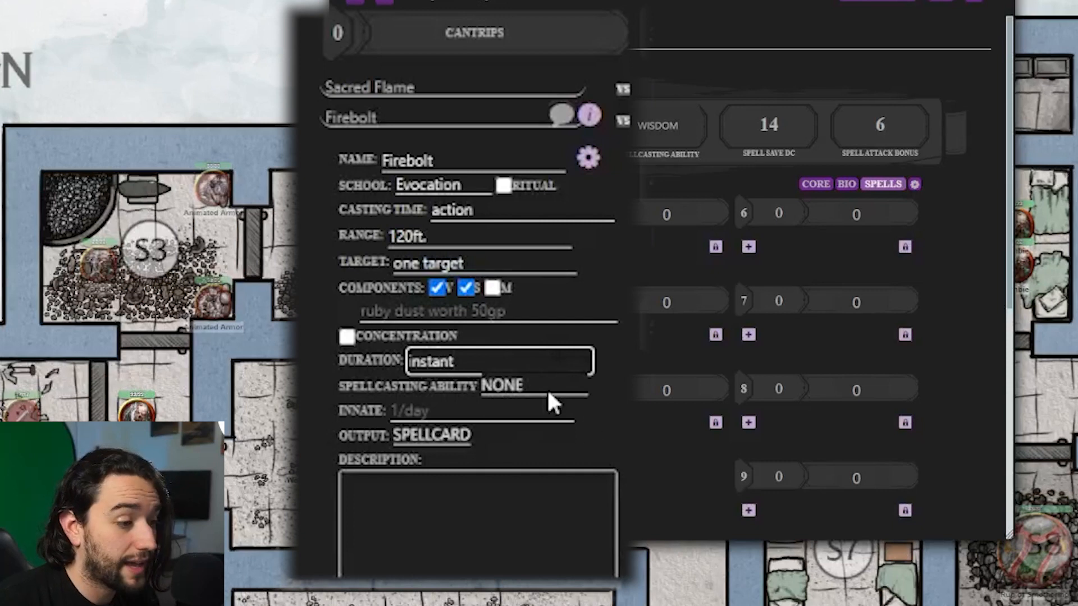
pyautogui.click(523, 385)
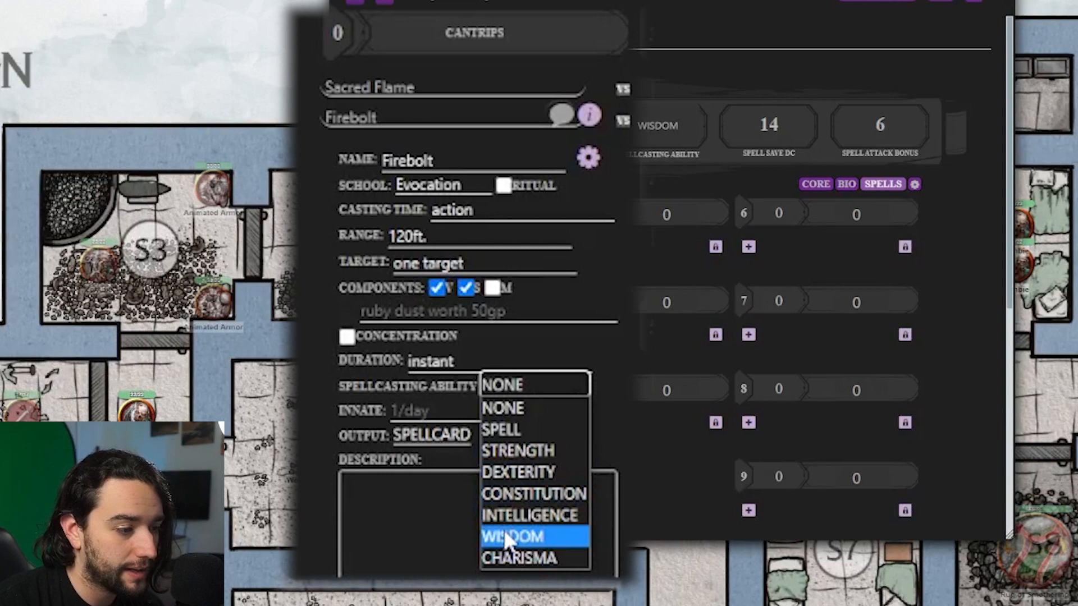
pyautogui.click(511, 434)
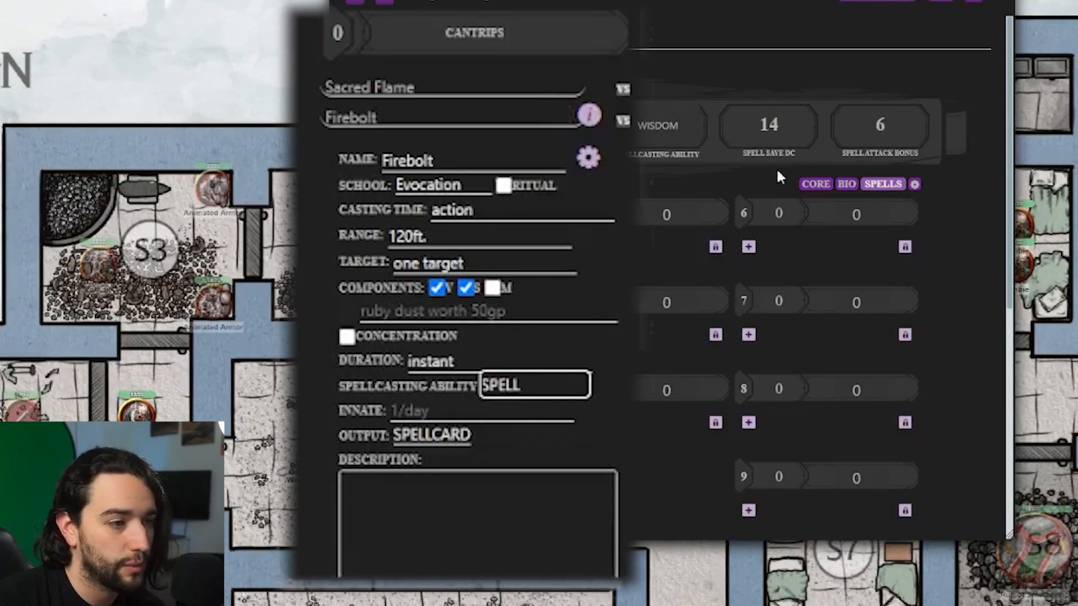
pyautogui.press('Tab')
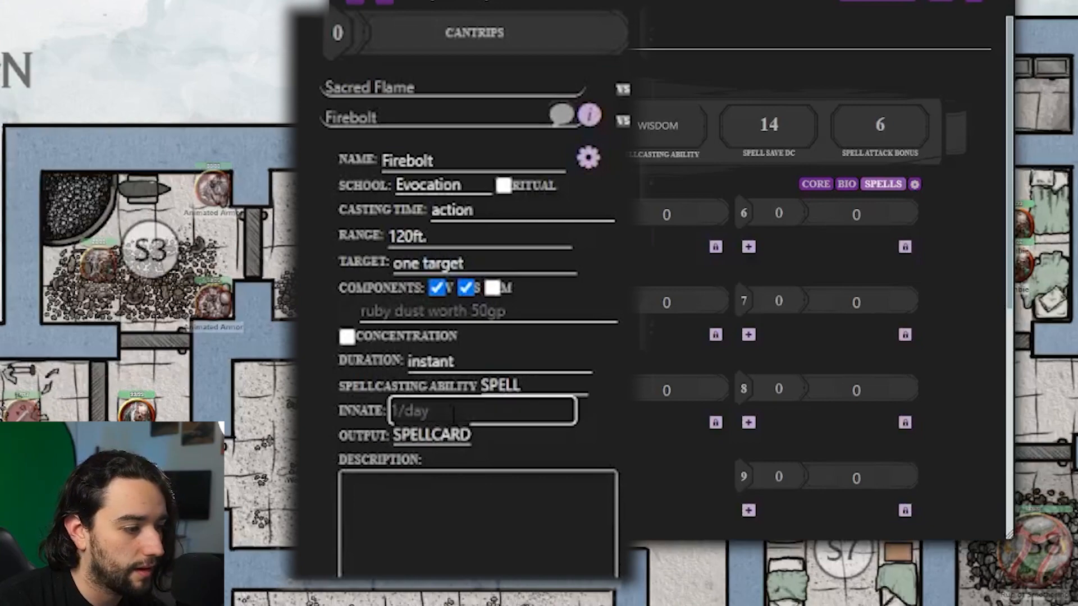
pyautogui.click(522, 436)
# Enter "throws firebolt" as the description of the Firebolt cantrip.
pyautogui.scroll(-5, 522, 435)
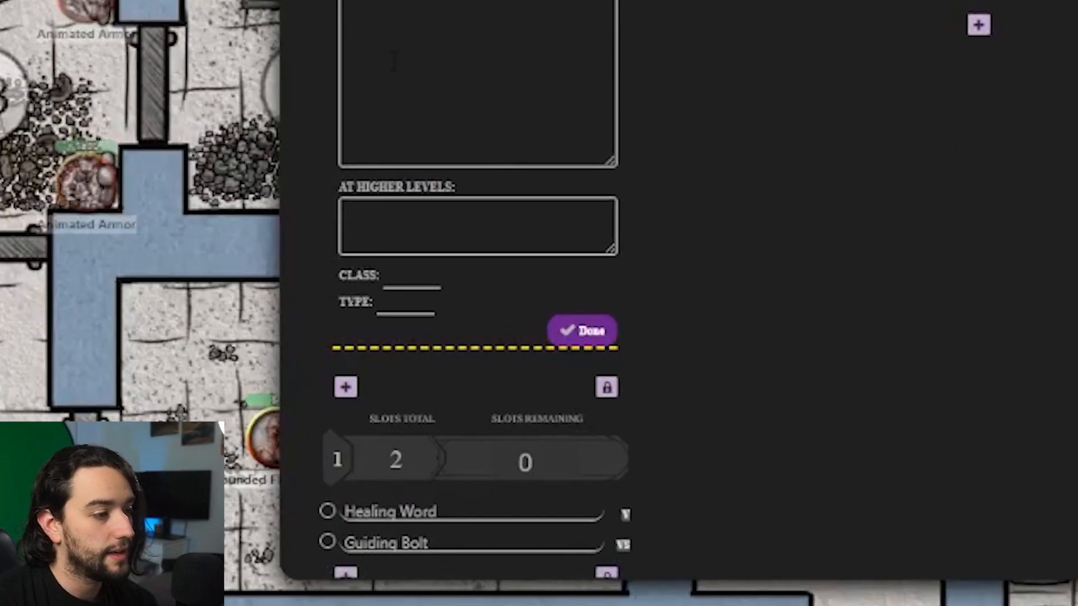
pyautogui.scroll(3, 515, 336)
pyautogui.click(516, 336)
pyautogui.write('throws fir')
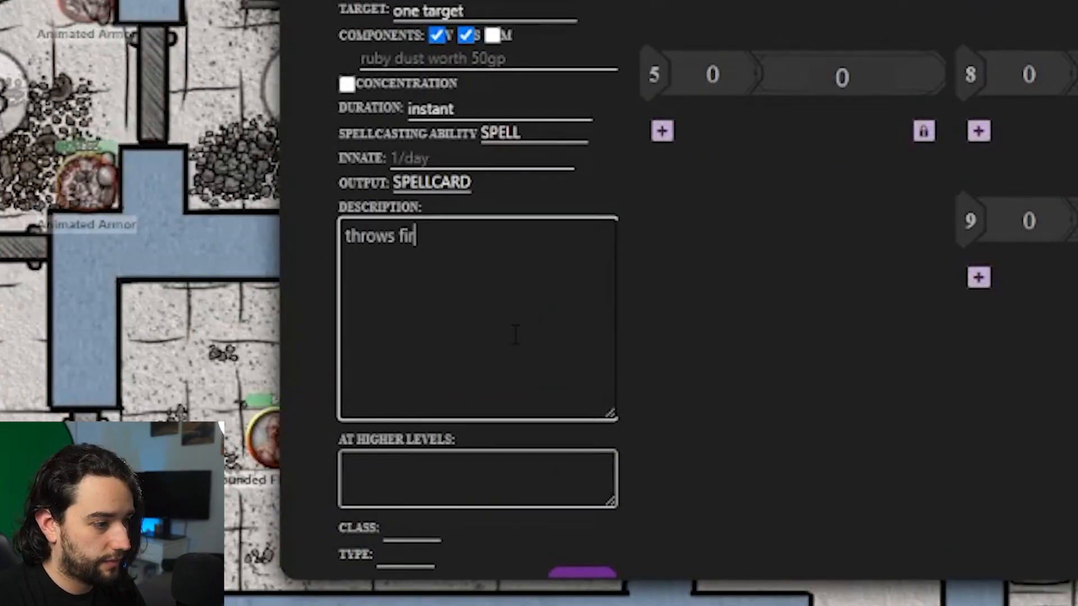
pyautogui.write('ebolt')
pyautogui.press('Tab')
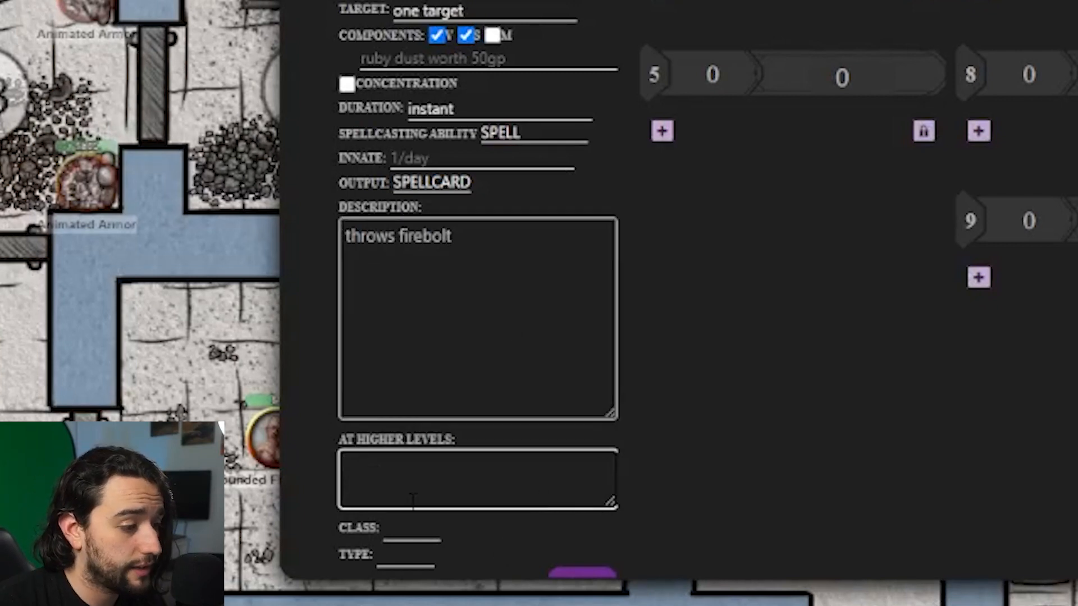
# Change Firebolt's output to ATTACK and set its spell attack to Ranged.
pyautogui.scroll(3, 487, 425)
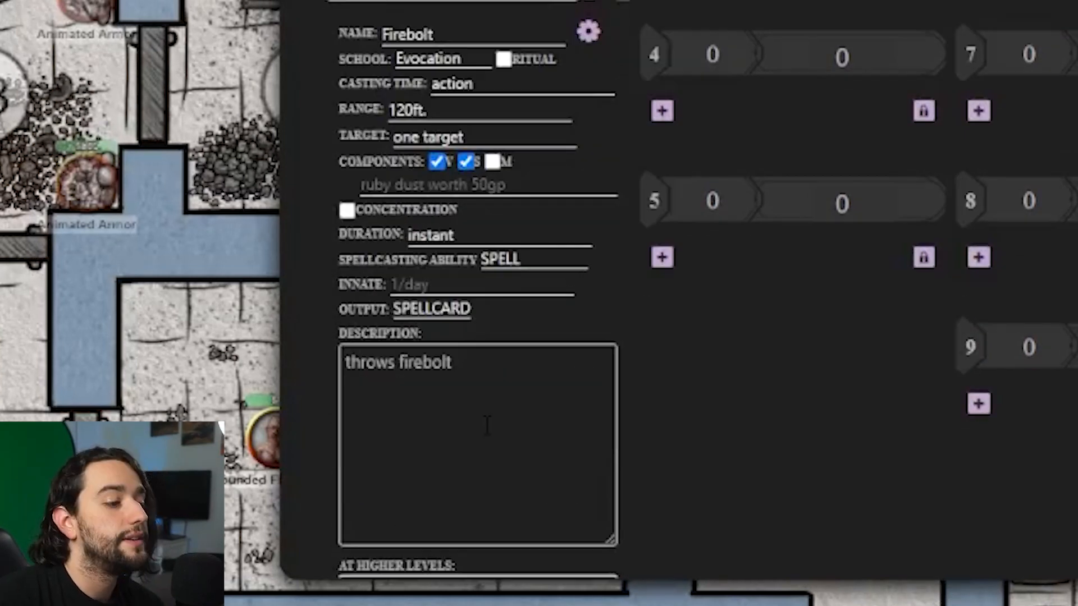
pyautogui.click(449, 309)
pyautogui.click(441, 353)
pyautogui.scroll(-3, 444, 359)
pyautogui.click(458, 206)
pyautogui.click(470, 271)
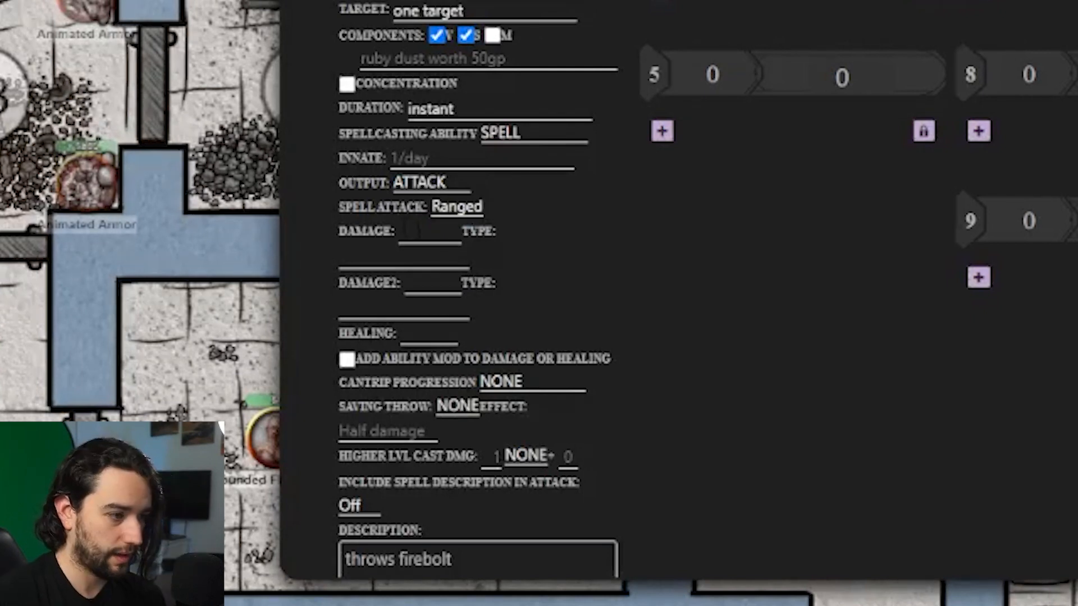
# Set Firebolt's damage to 1d10 with the damage type "fire", leaving the second damage and healing empty.
pyautogui.press('Tab')
pyautogui.write('1d10')
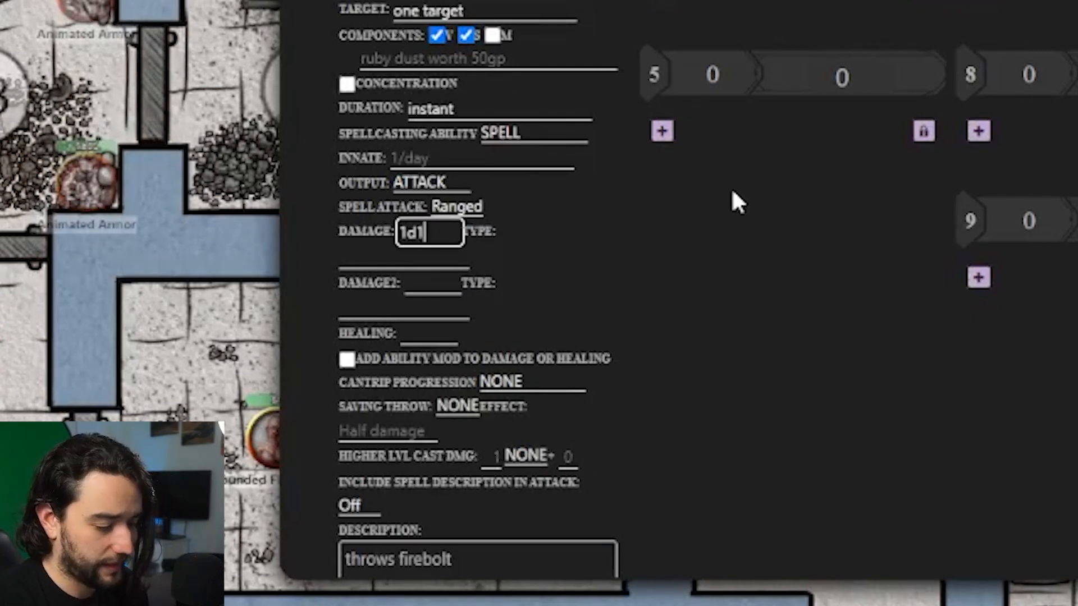
pyautogui.press('Tab')
pyautogui.write('fire')
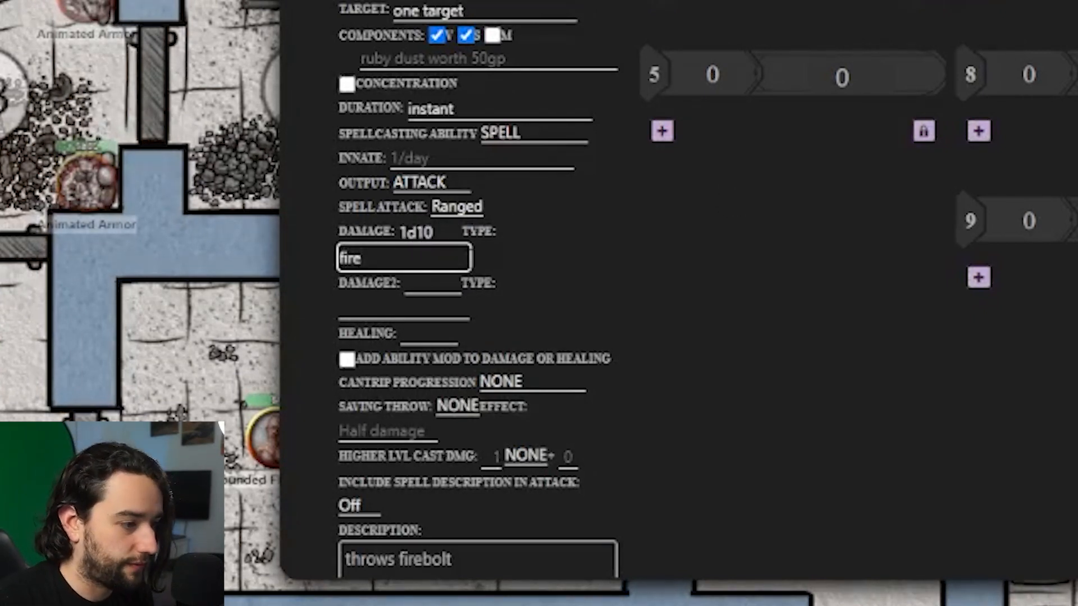
pyautogui.press('Tab')
pyautogui.press('Tab')
pyautogui.press('Tab')
pyautogui.press('Tab')
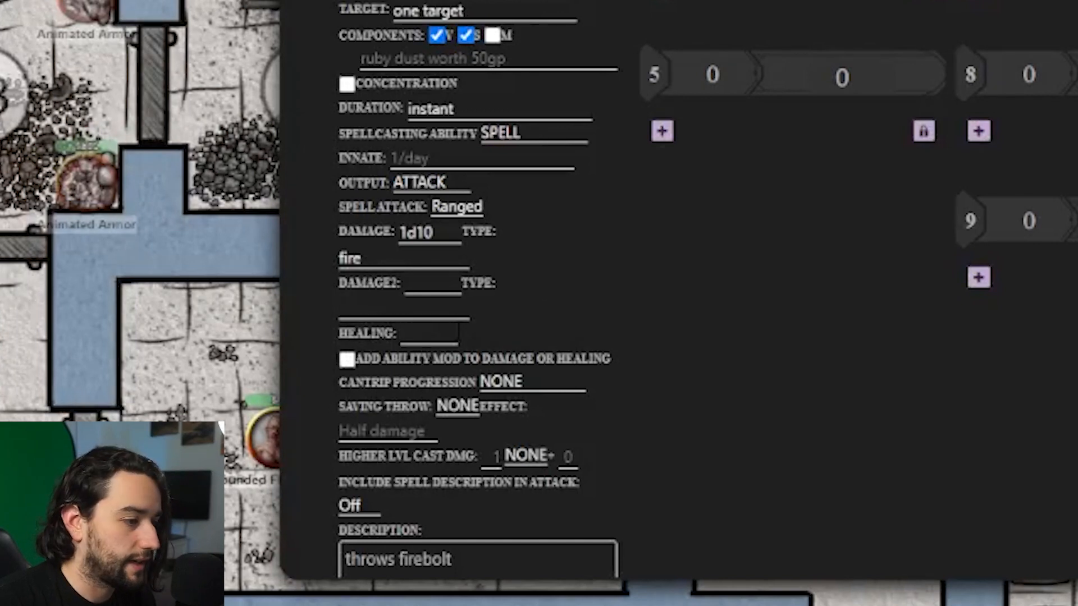
pyautogui.click(456, 331)
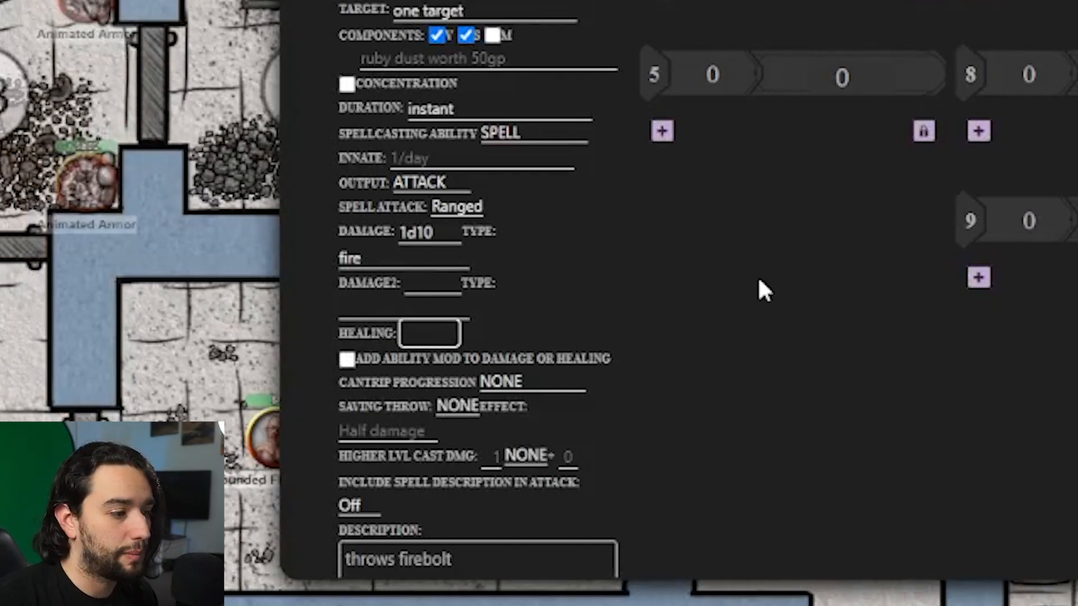
# Set Firebolt's cantrip progression to CANTRIP DICE, keeping the saving throw at NONE and its effect empty.
pyautogui.scroll(-3, 342, 236)
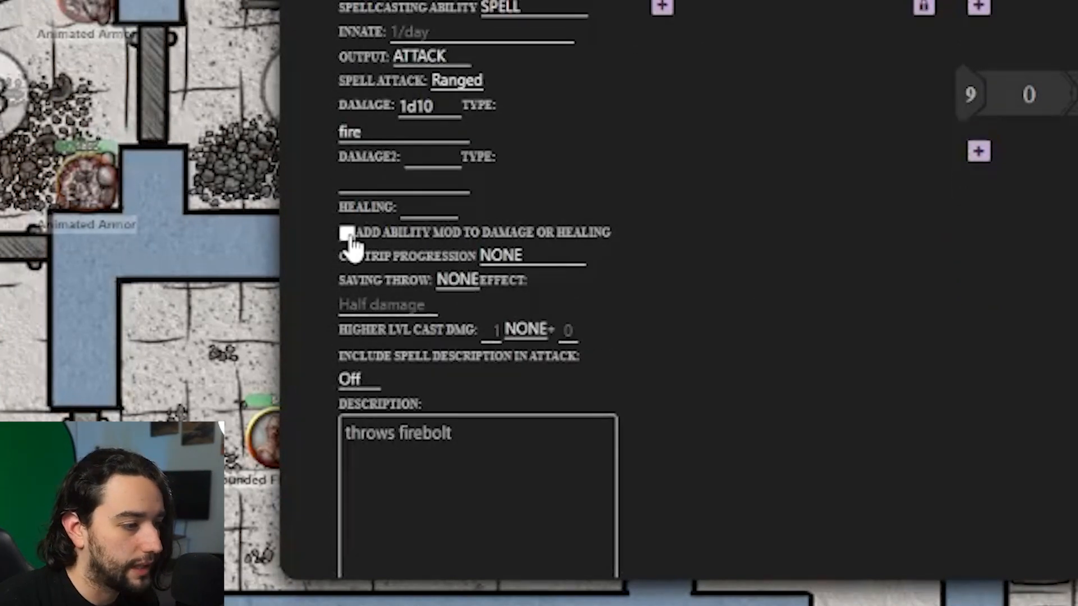
pyautogui.click(348, 236)
pyautogui.click(348, 236)
pyautogui.click(522, 254)
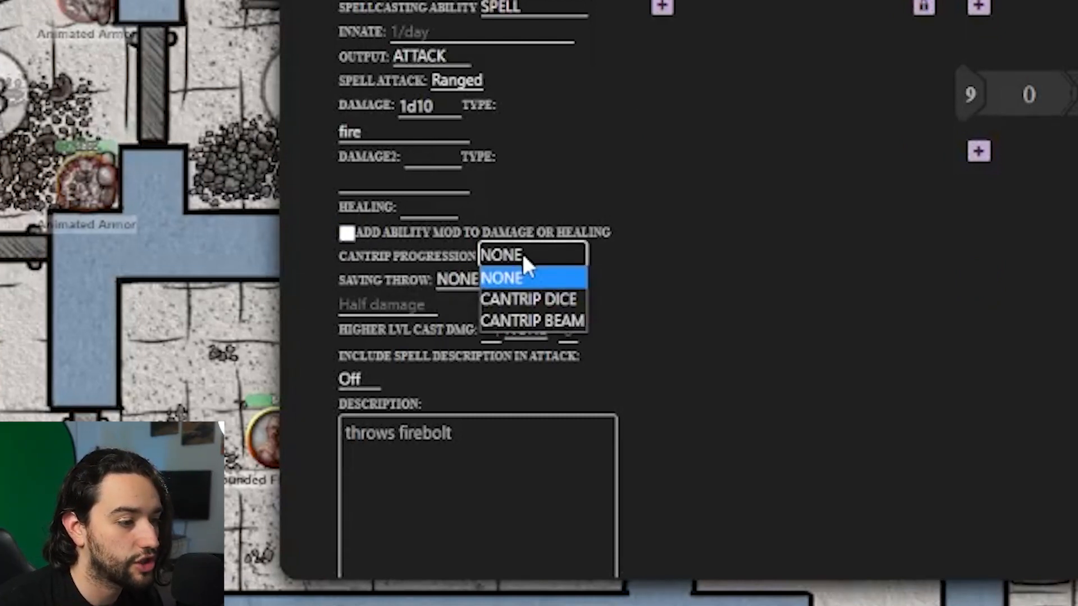
pyautogui.click(548, 299)
pyautogui.click(458, 283)
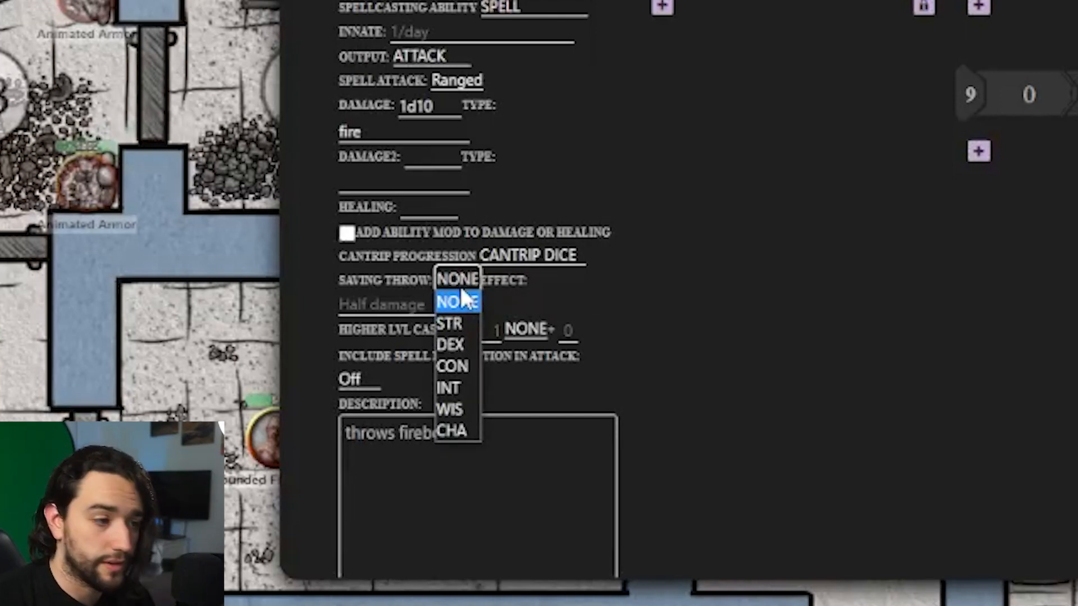
pyautogui.click(561, 292)
pyautogui.click(373, 303)
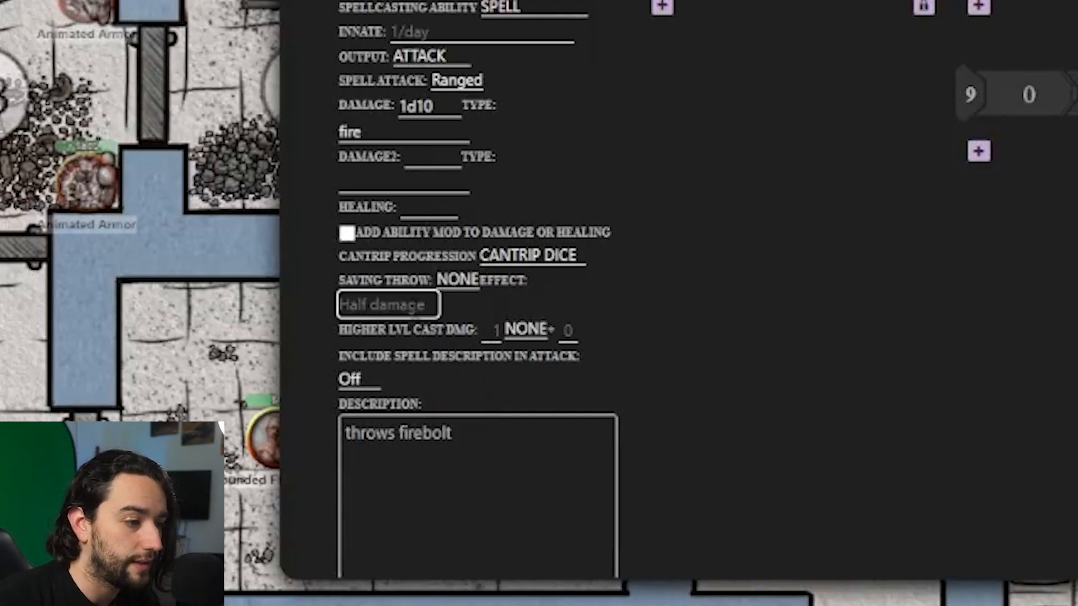
pyautogui.click(561, 306)
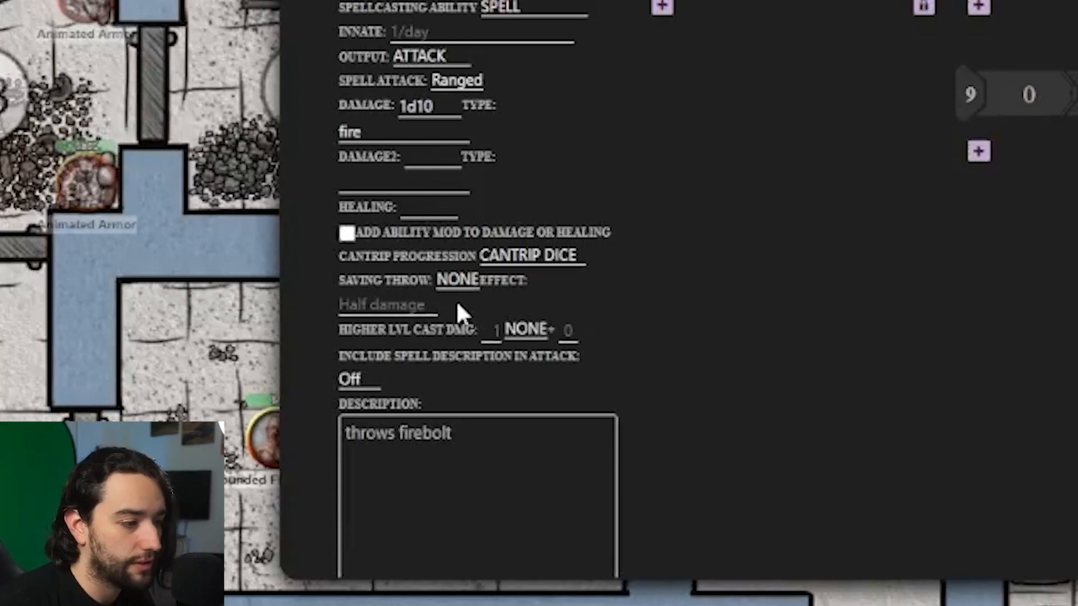
# Set Firebolt's higher-level cast damage to 0 with the die at NONE, and finish editing the cantrip.
pyautogui.click(491, 330)
pyautogui.click(676, 300)
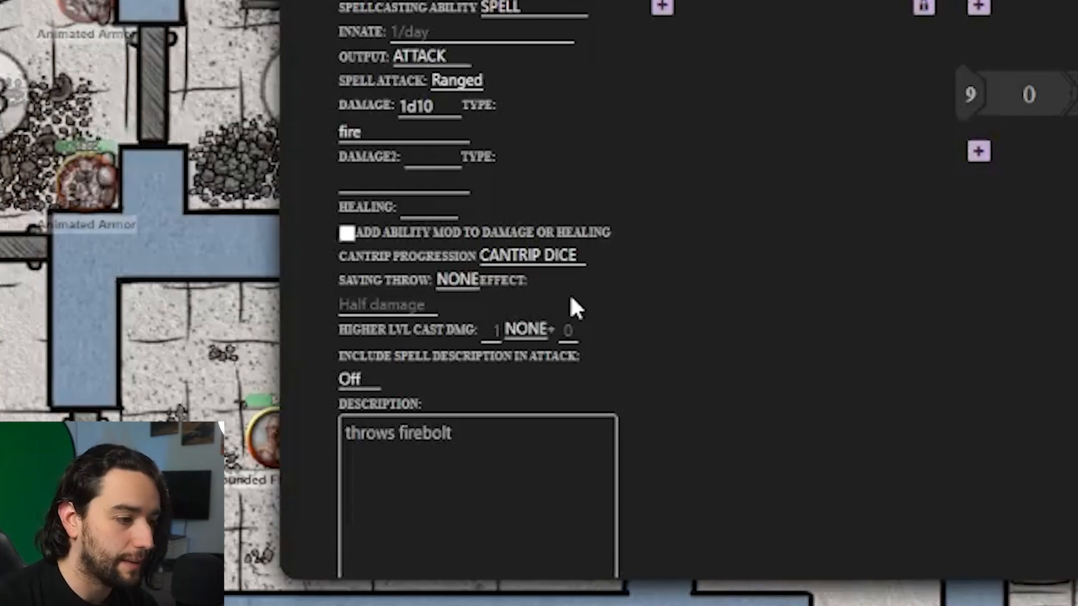
pyautogui.press('Tab')
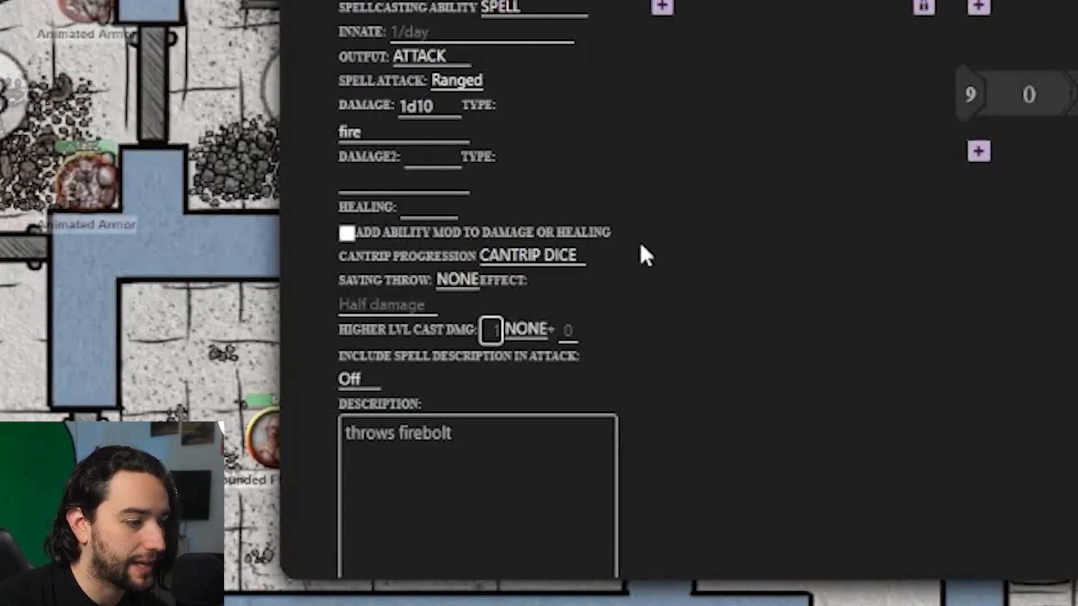
pyautogui.click(507, 326)
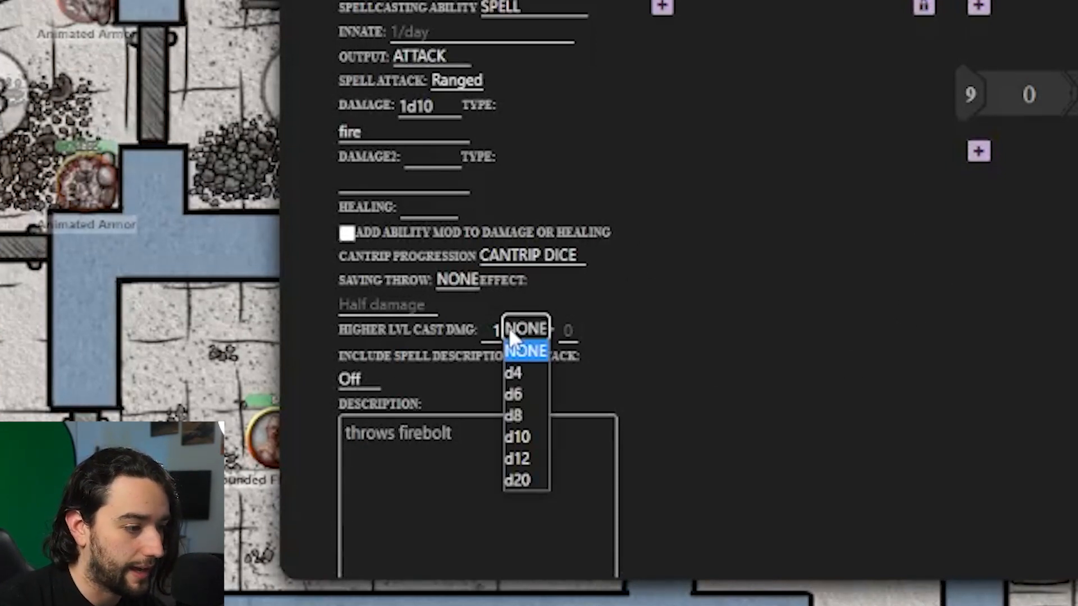
pyautogui.click(517, 437)
pyautogui.scroll(-5, 632, 313)
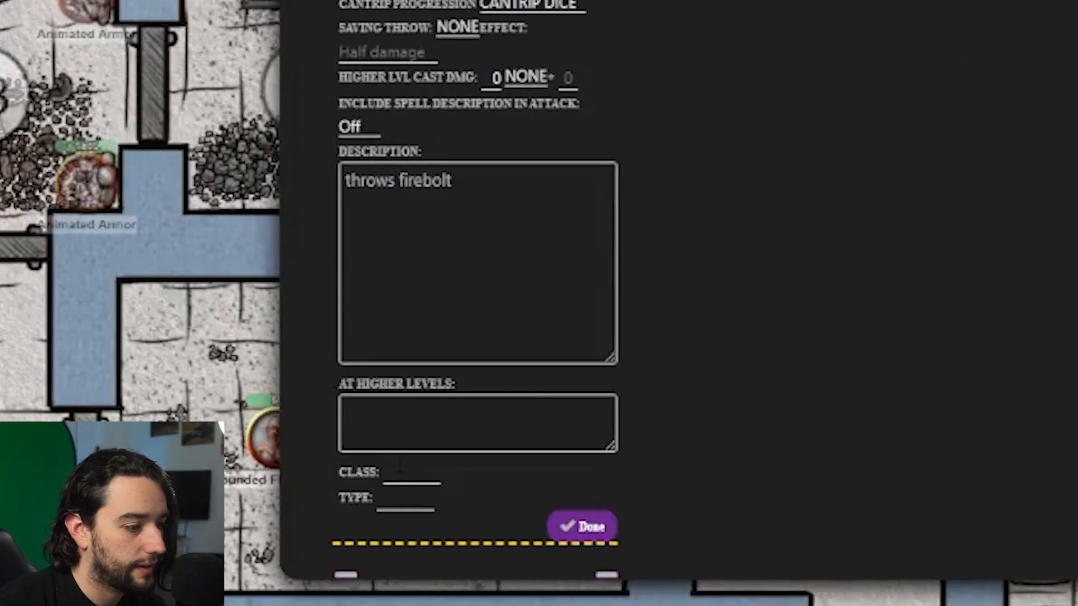
pyautogui.scroll(-5, 459, 253)
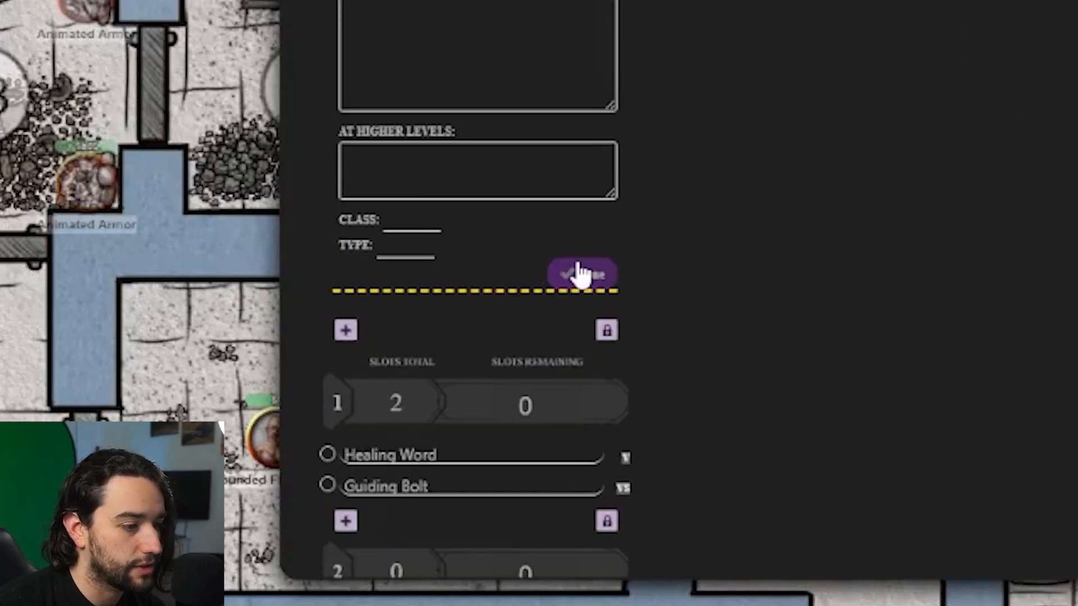
pyautogui.click(578, 272)
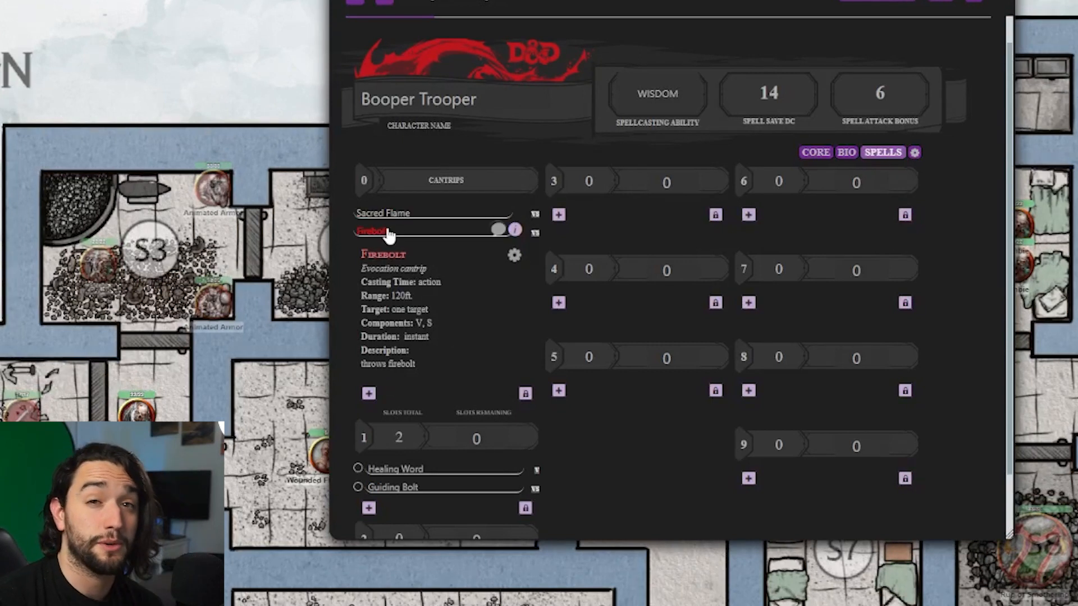
# Roll the Firebolt attack from the core sheet's attacks list, and roll its fire damage from the chat result.
pyautogui.click(814, 156)
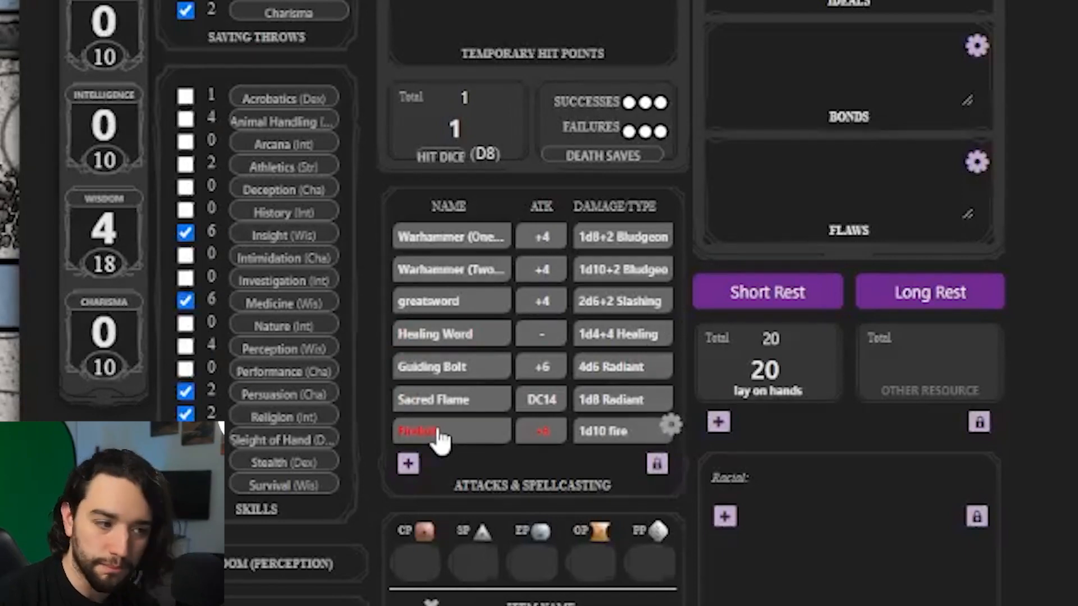
pyautogui.click(410, 432)
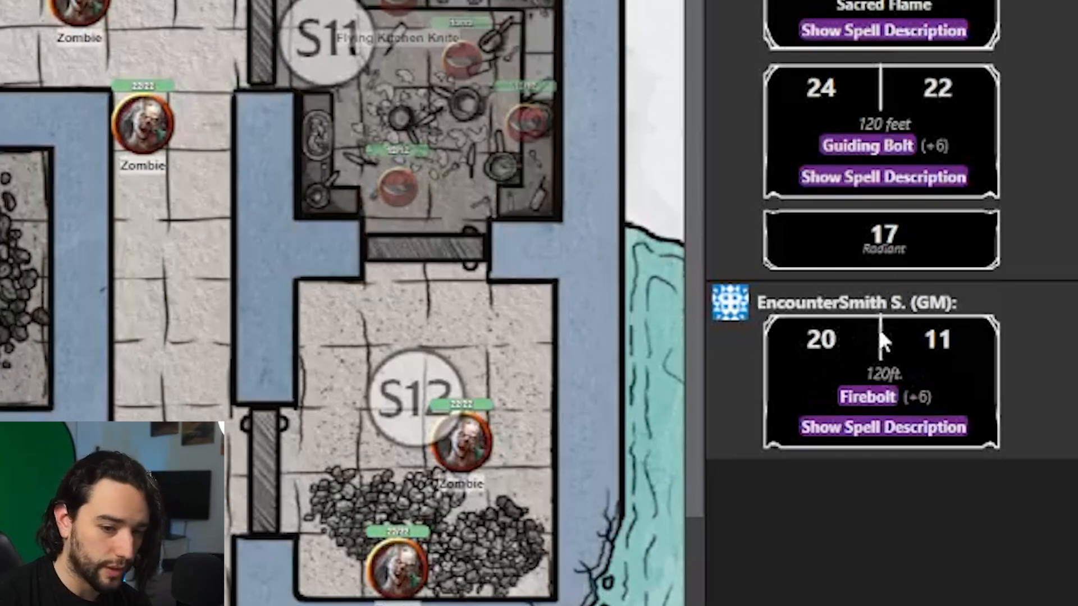
pyautogui.click(871, 399)
pyautogui.moveTo(882, 494)
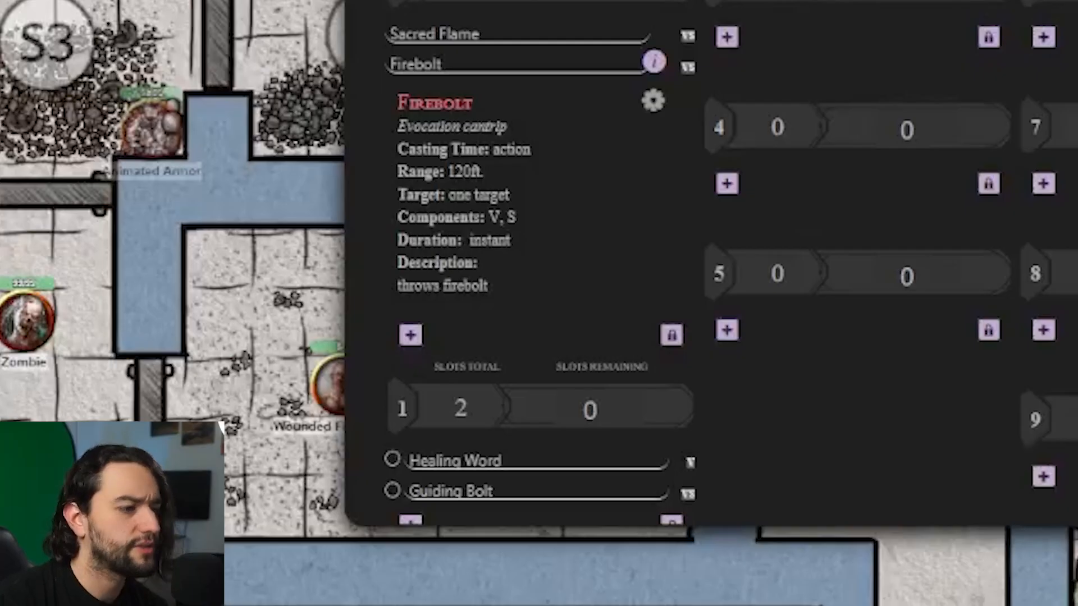
# Set the remaining level 1 spell slots to 2 on the spells page.
pyautogui.scroll(-3, 787, 293)
pyautogui.click(635, 222)
pyautogui.click(635, 221)
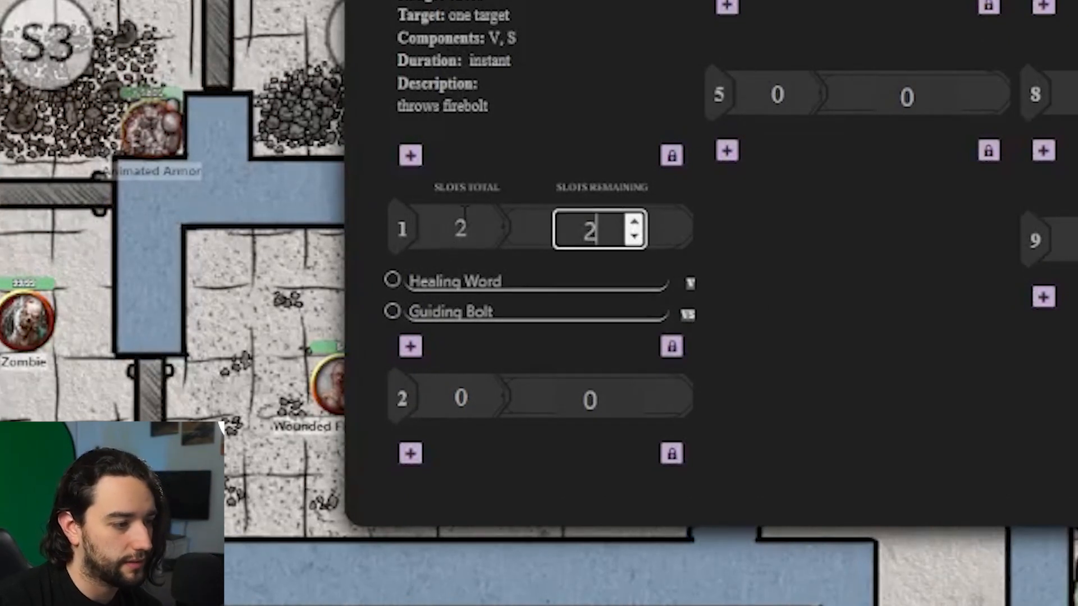
pyautogui.doubleClick(634, 236)
pyautogui.click(634, 222)
pyautogui.click(635, 222)
pyautogui.click(664, 228)
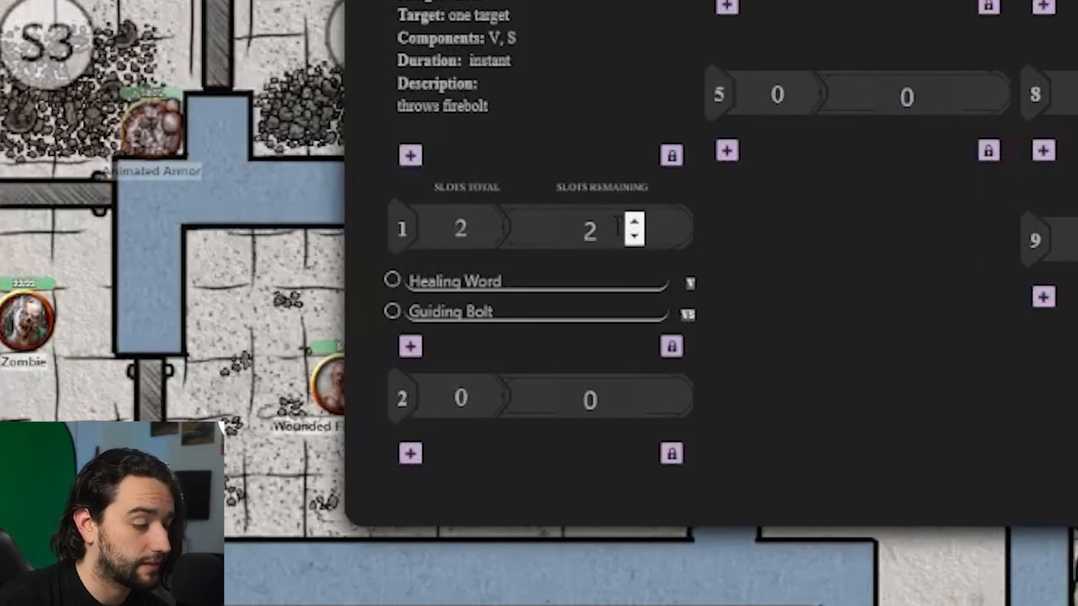
# Toggle the prepared markers of Healing Word and Guiding Bolt, and return to the beginning of the core sheet.
pyautogui.click(392, 281)
pyautogui.click(392, 313)
pyautogui.click(392, 315)
pyautogui.click(393, 281)
pyautogui.click(394, 312)
pyautogui.click(393, 282)
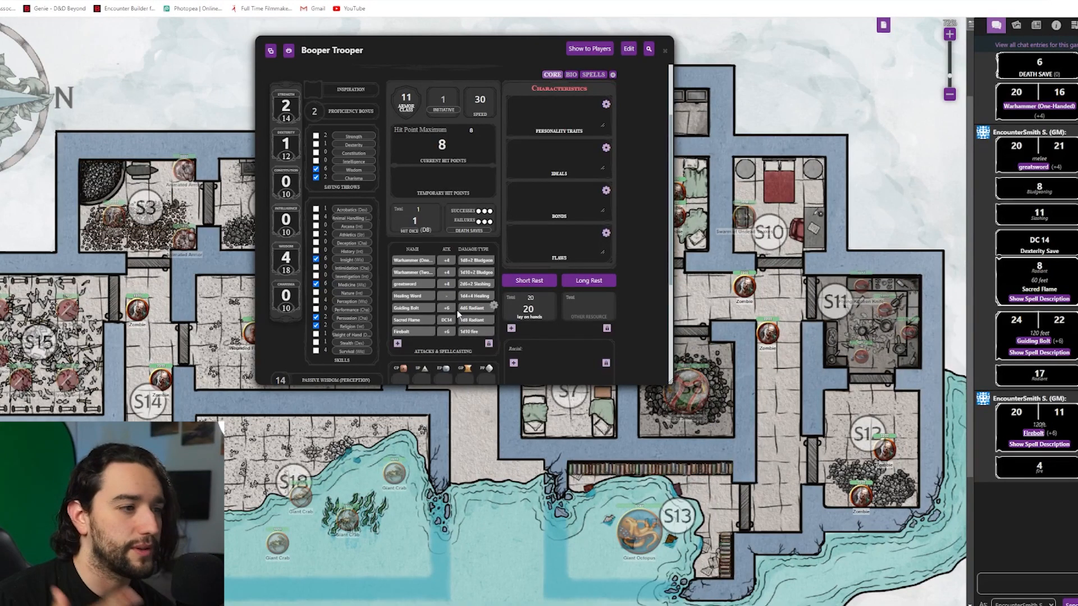
pyautogui.scroll(2, 549, 168)
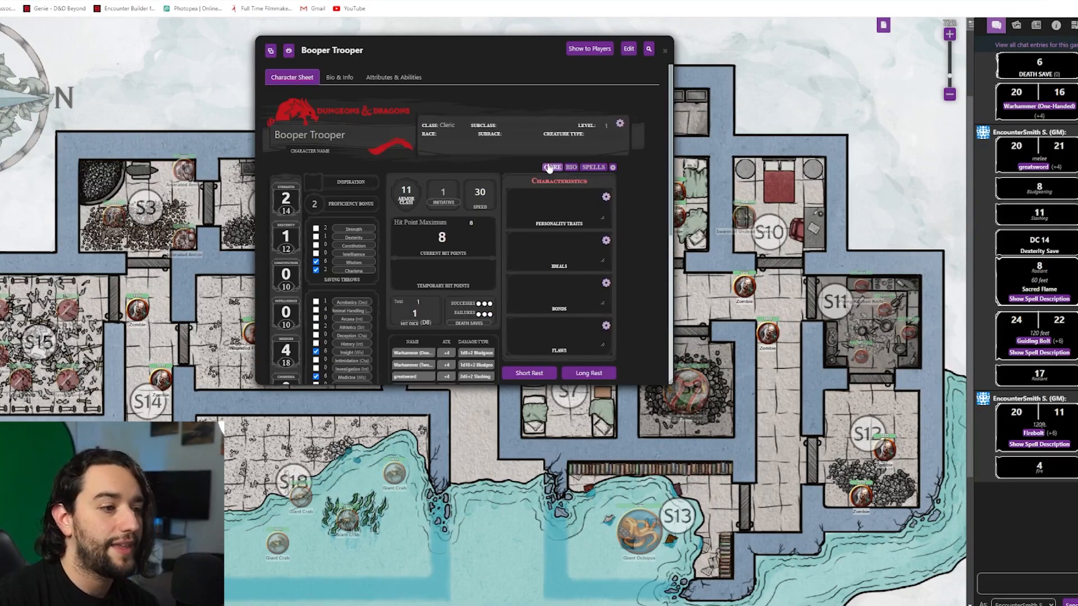